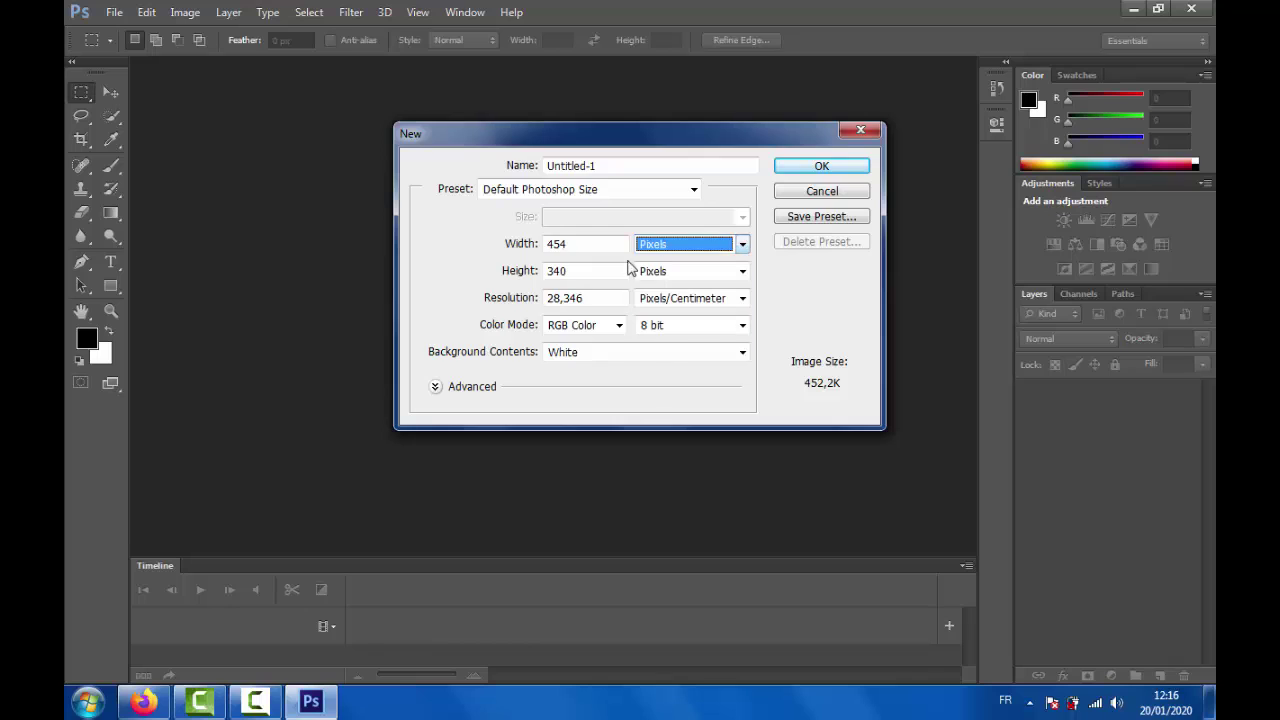
Create a new document 1509 pixels wide and 1771 pixels high with a resolution of 300 pixels/centimeter
click(593, 245)
double_click(593, 245)
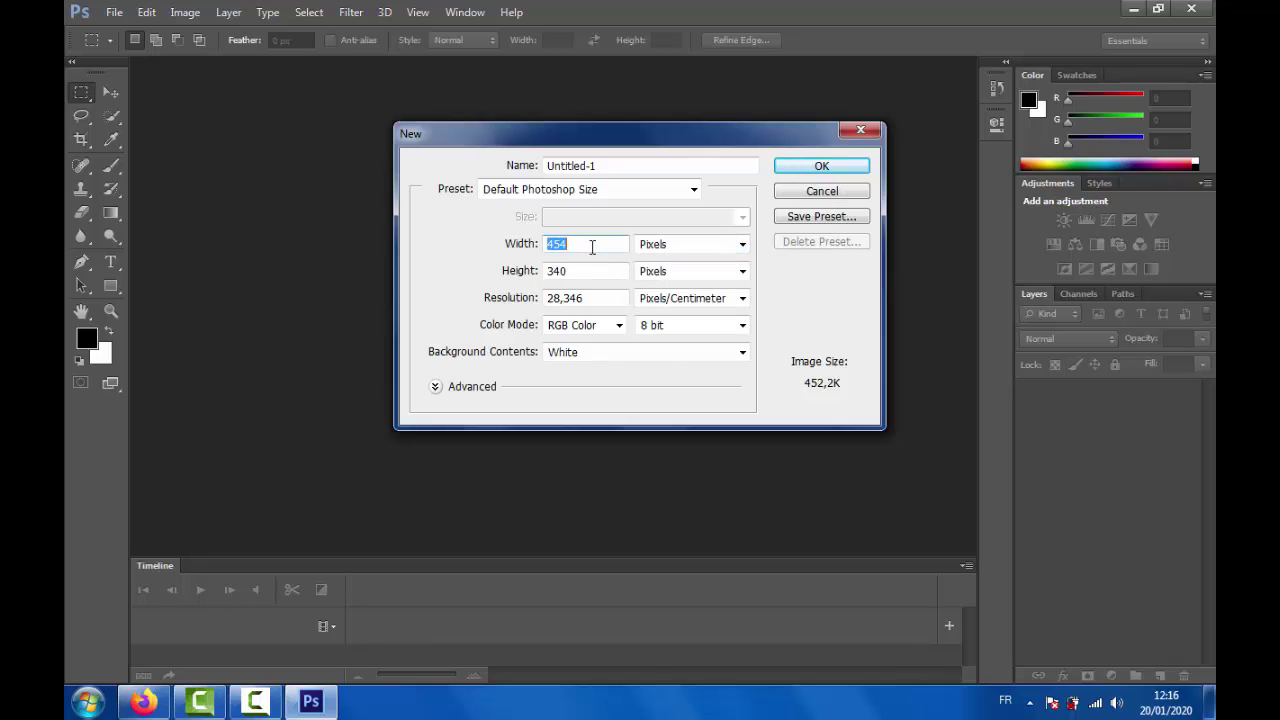
text(1509)
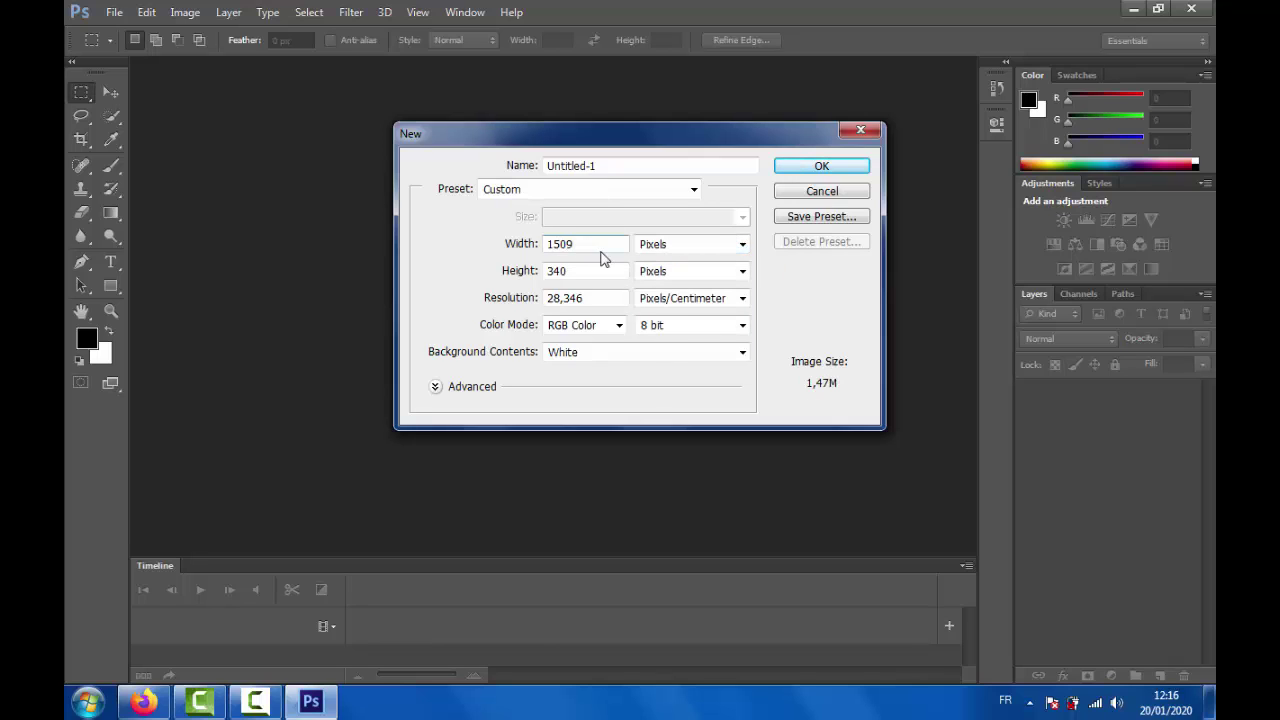
double_click(602, 268)
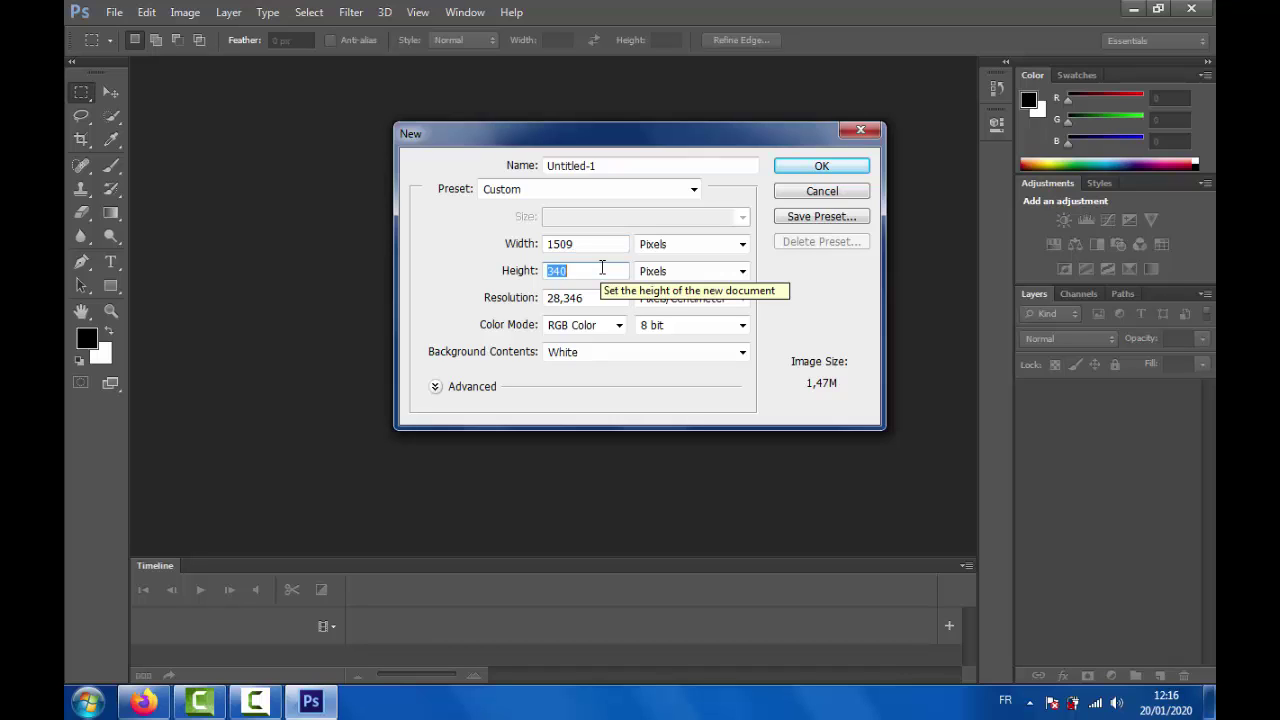
text(1)
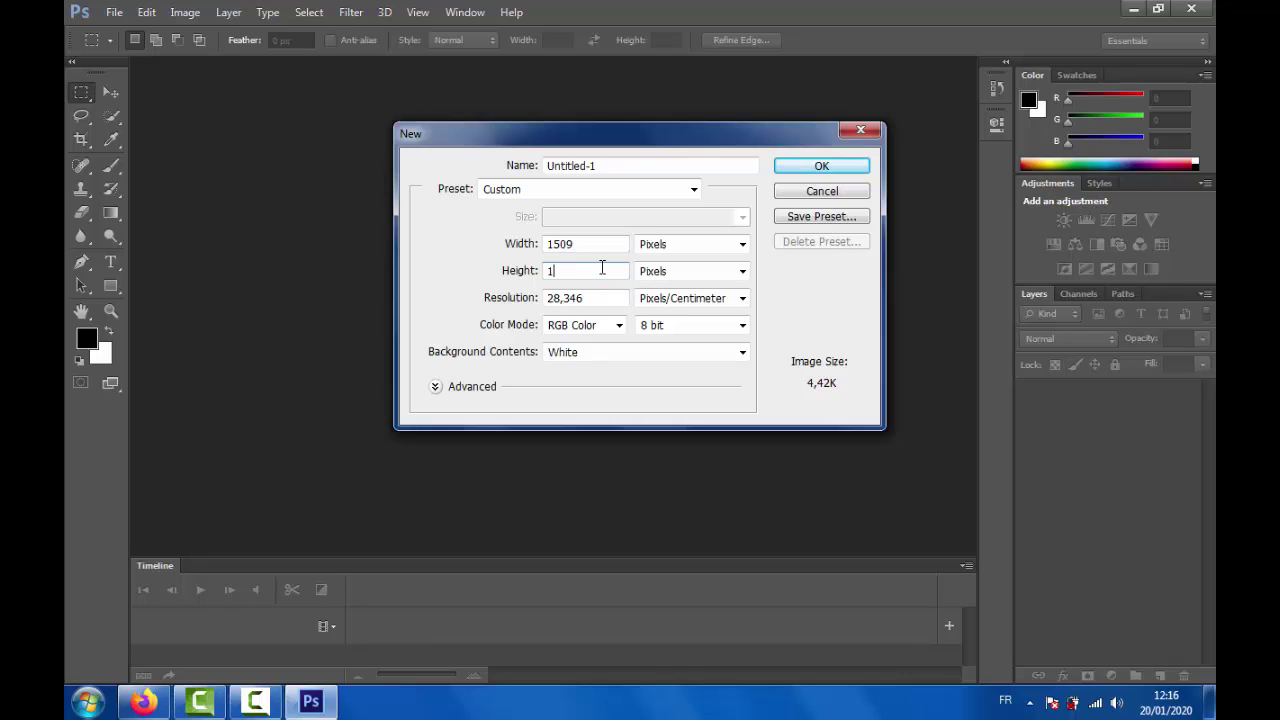
text(771)
click(603, 297)
text(300)
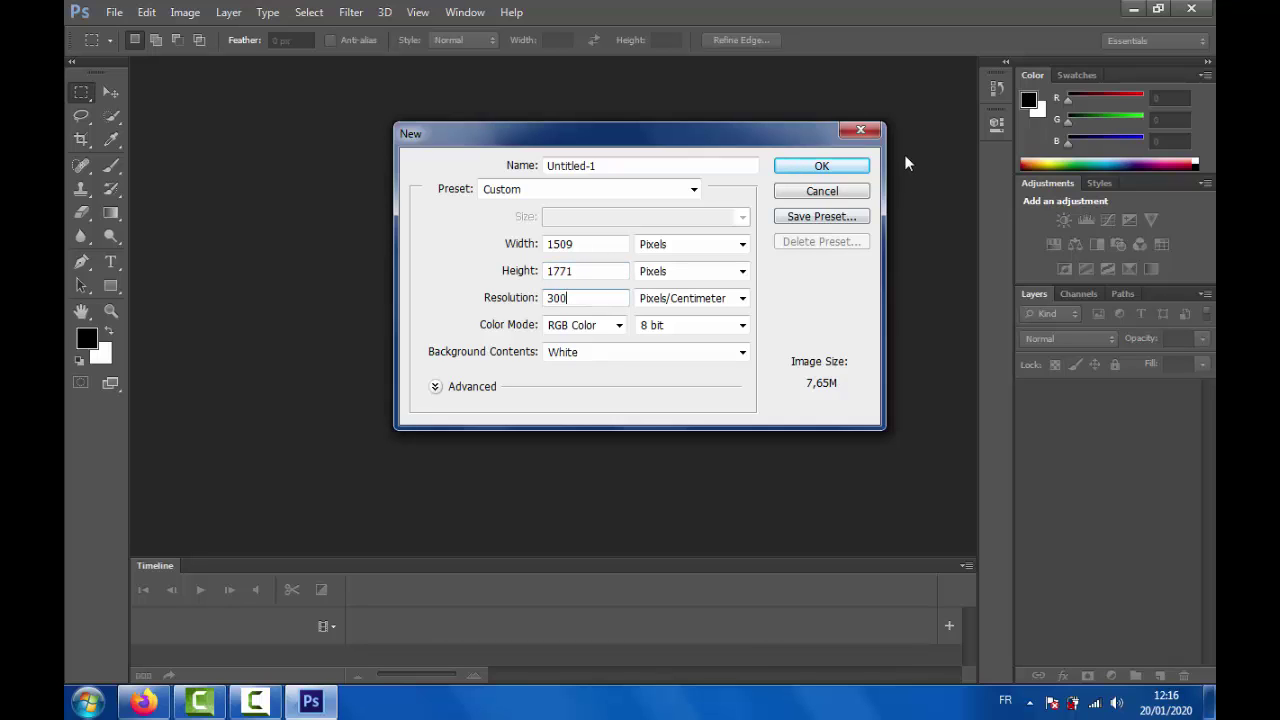
click(866, 165)
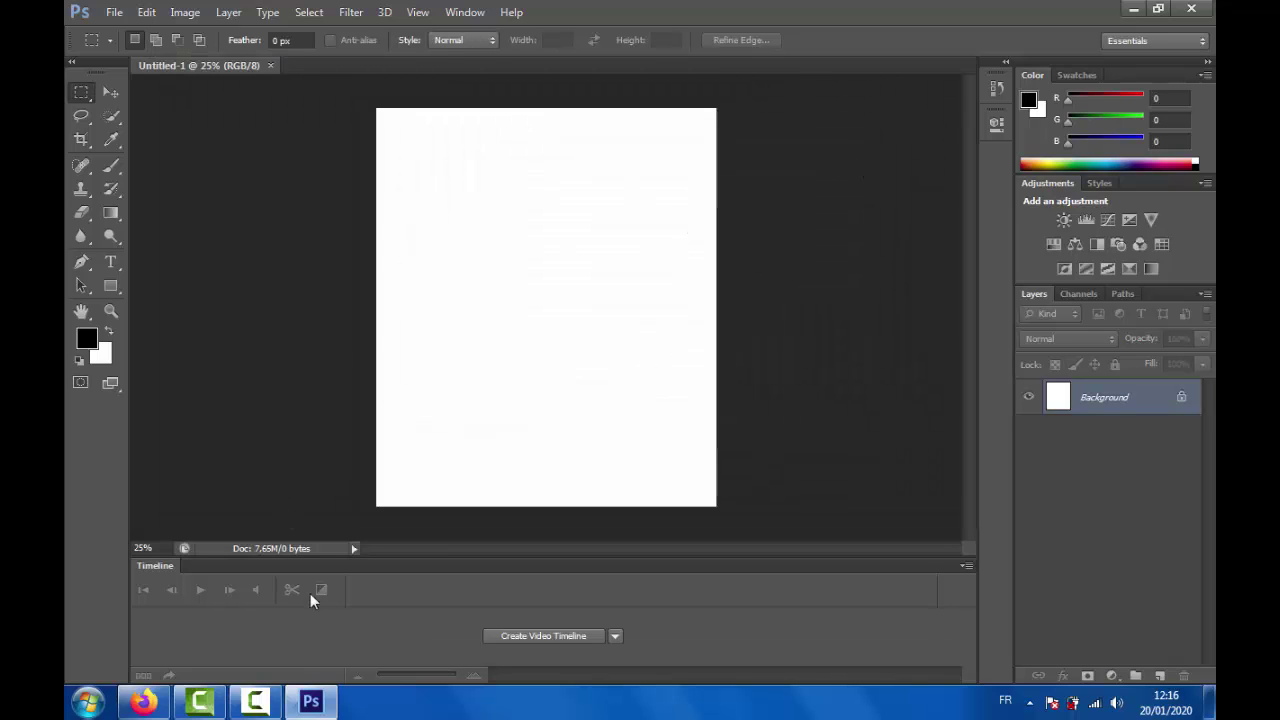
Fill the background with a linear gradient from purple at the bottom to yellow at the top and convert it into a regular layer
drag(819, 220, 423, 322)
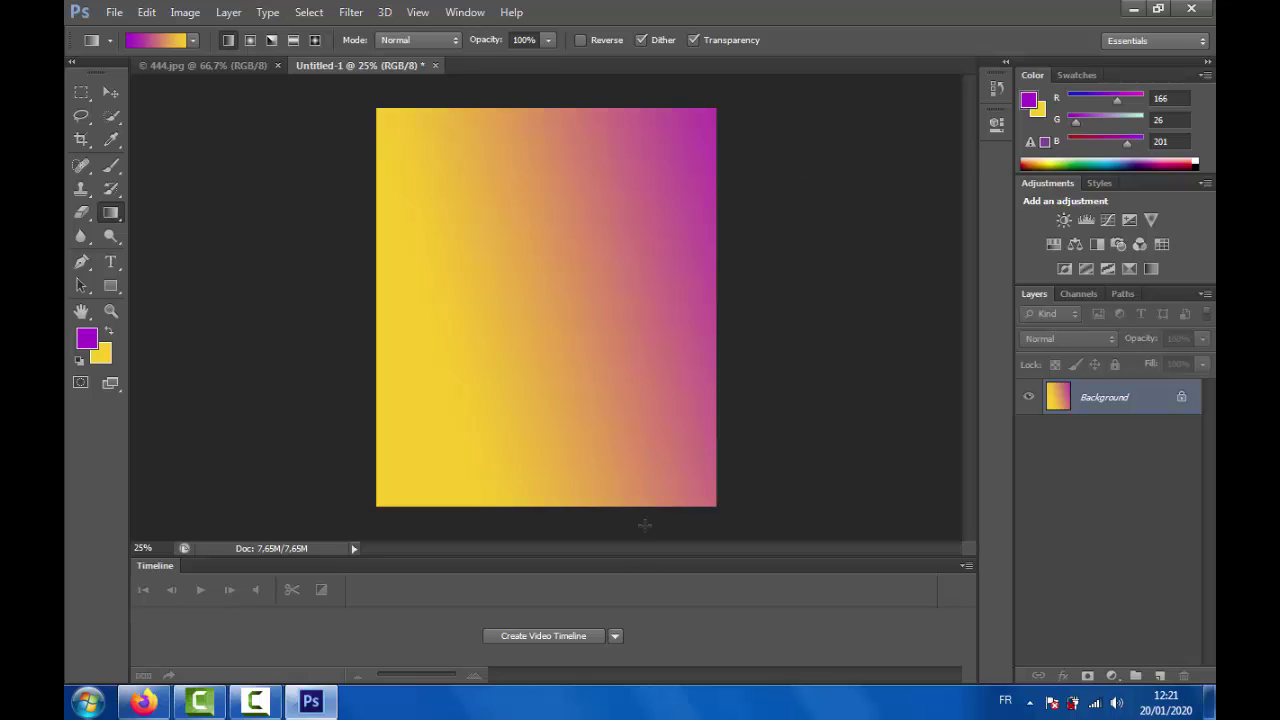
drag(645, 525, 620, 206)
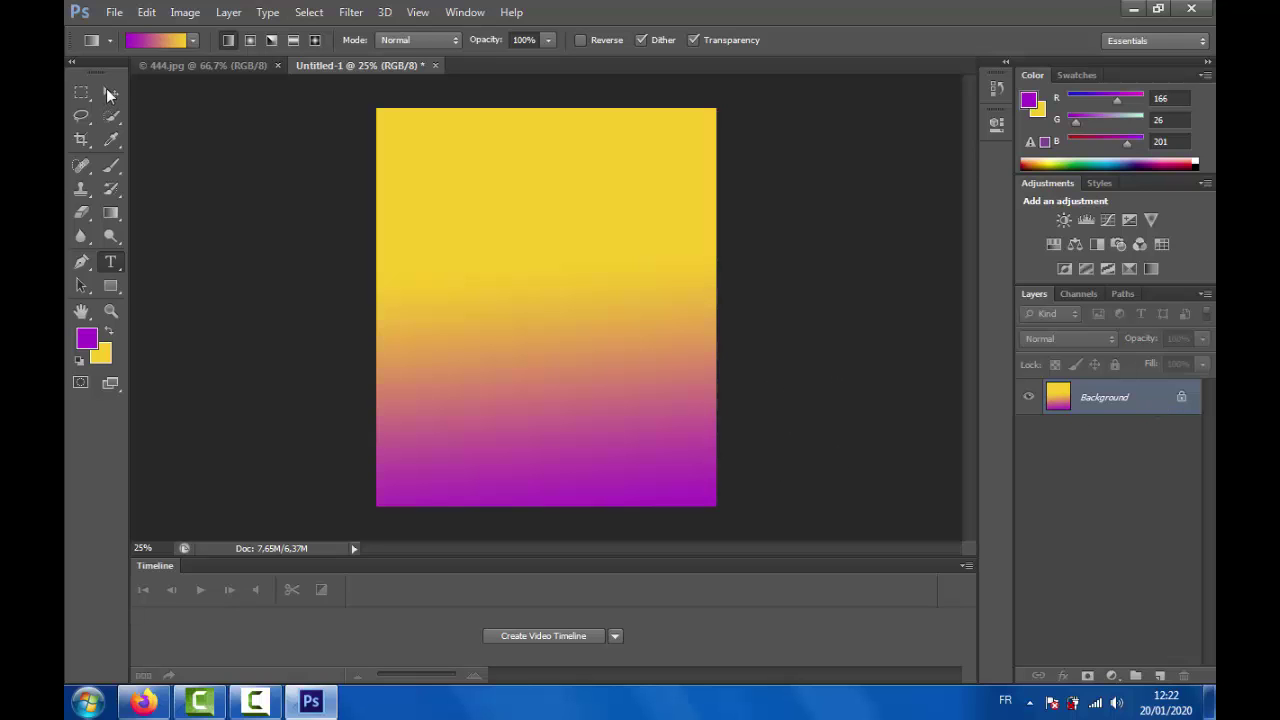
double_click(1104, 397)
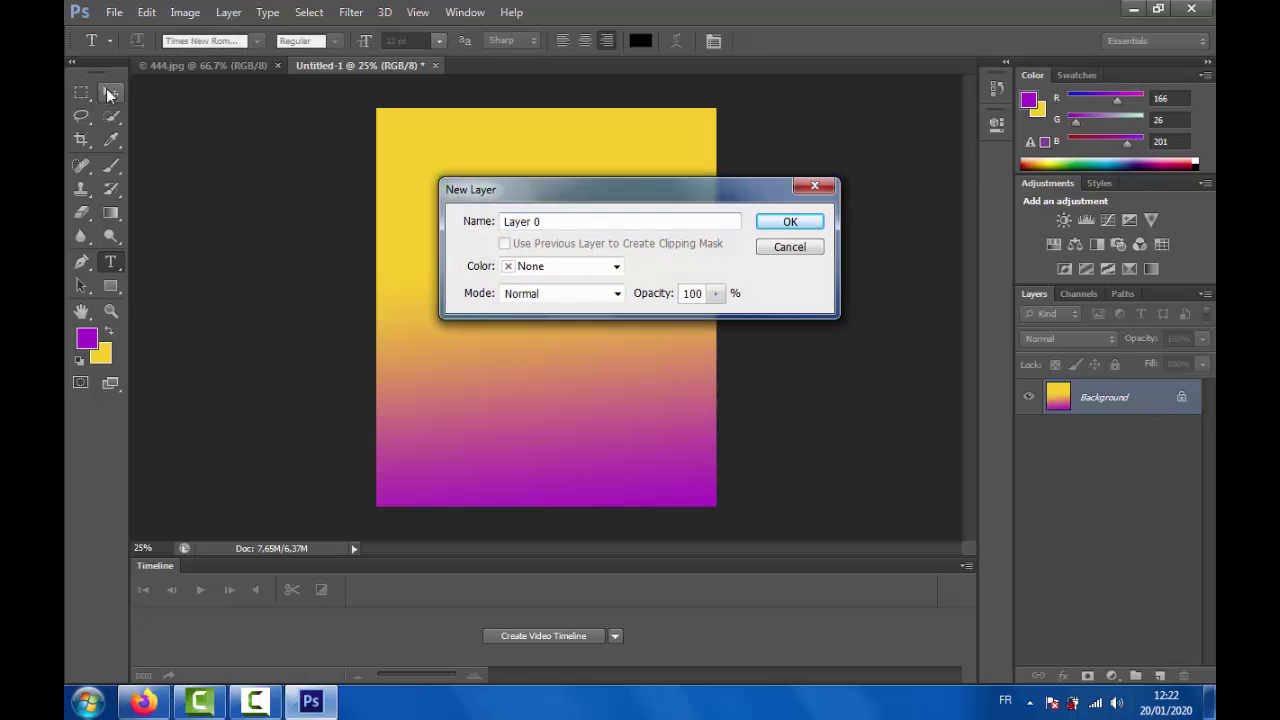
click(768, 224)
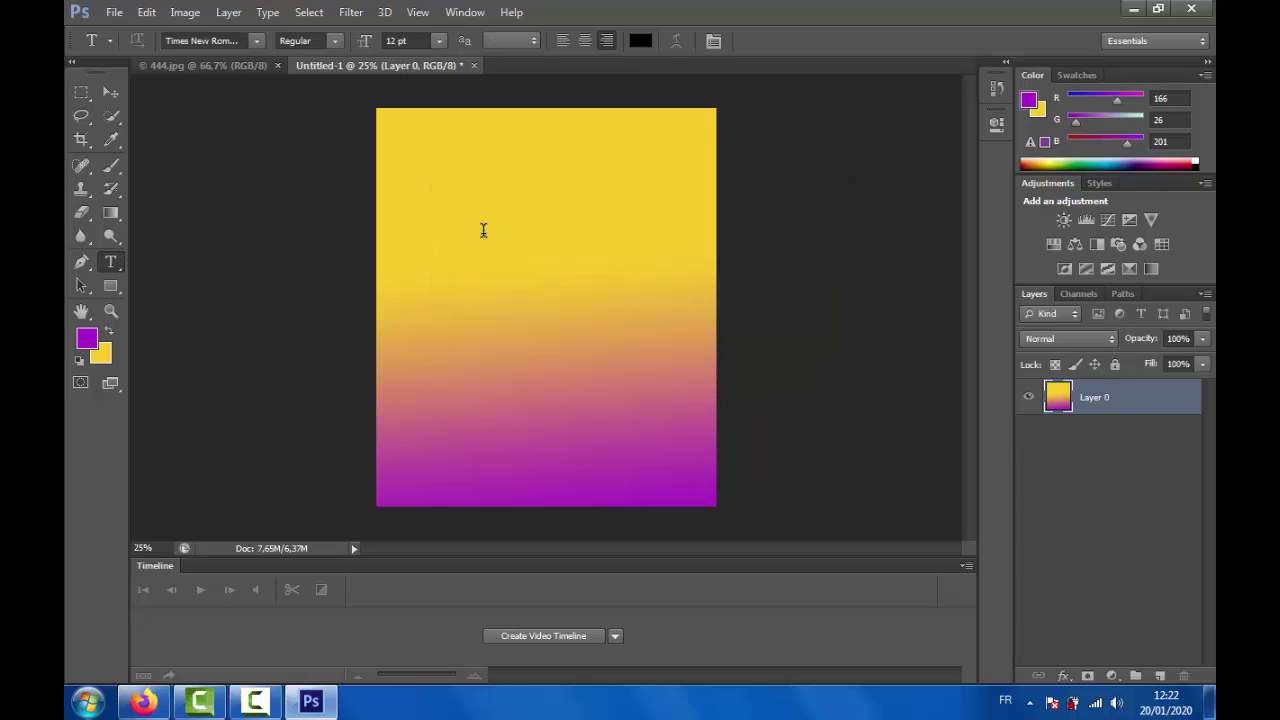
Start a text layer in the upper part of the canvas in Times New Roman Bold Italic at 60 pt
click(478, 231)
click(333, 41)
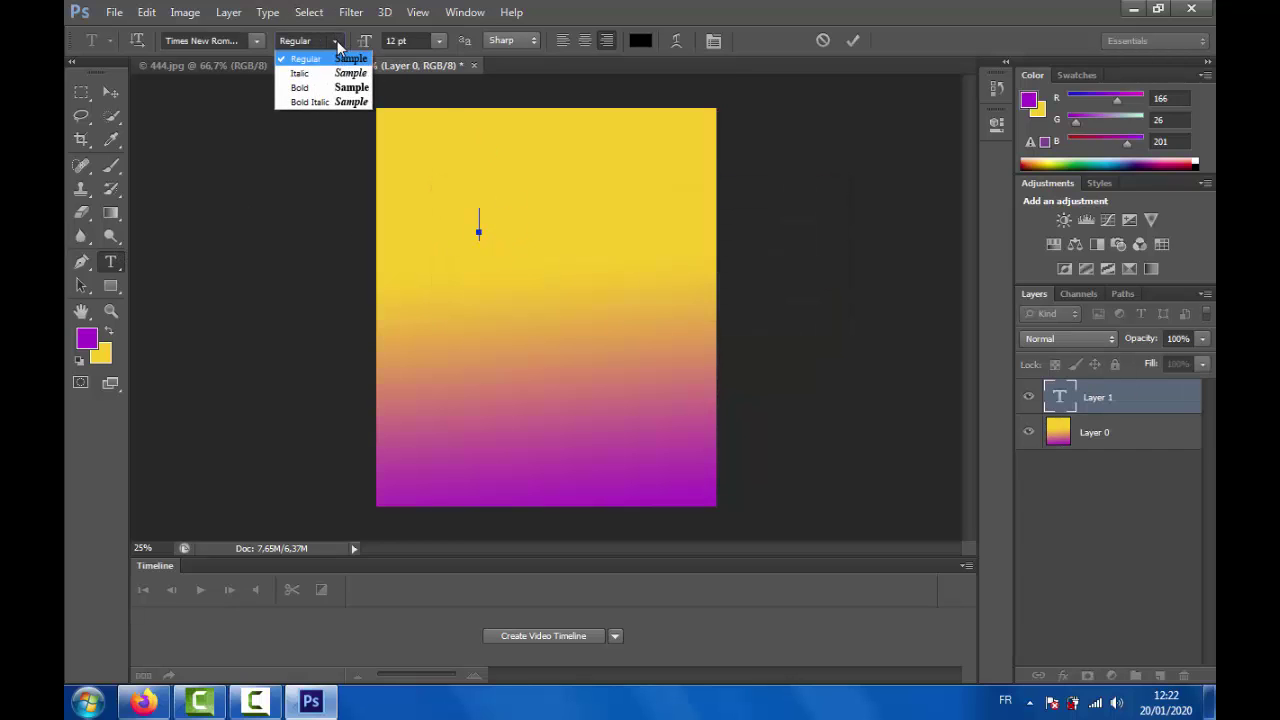
click(312, 101)
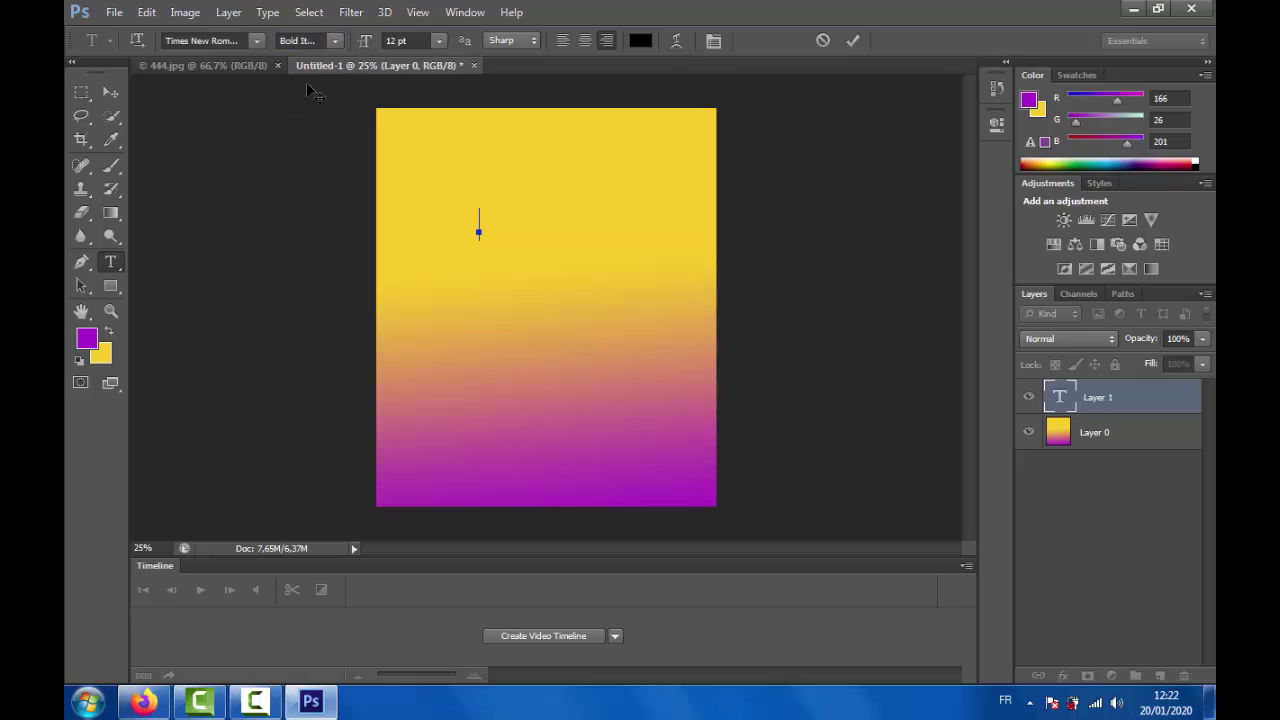
click(238, 48)
key(Escape)
click(438, 40)
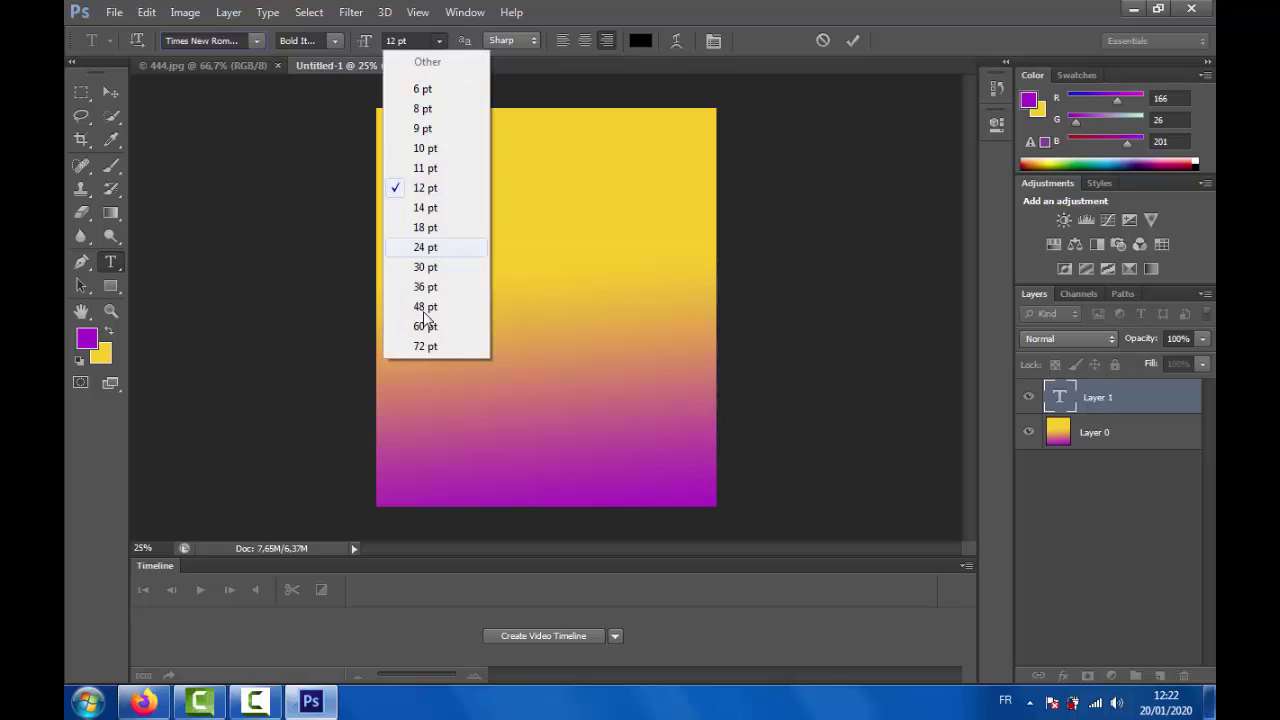
click(425, 326)
text(b)
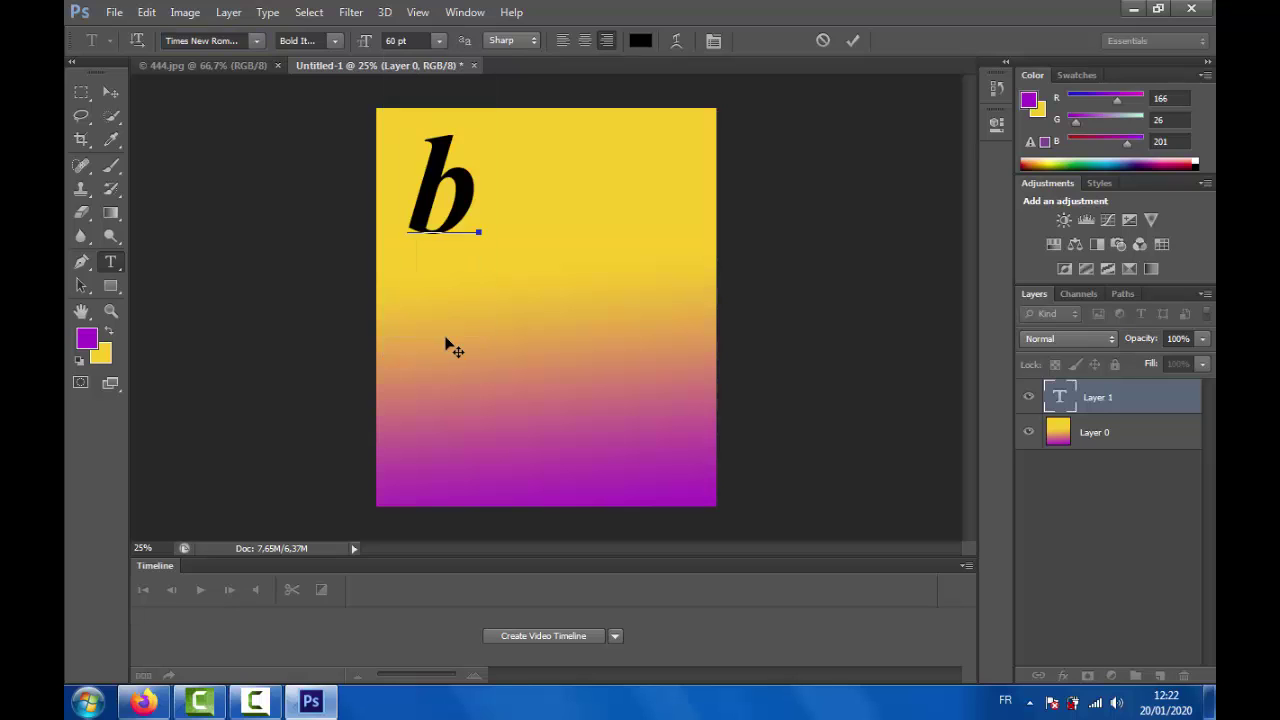
text(r)
key(BackSpace)
key(BackSpace)
text(Bra)
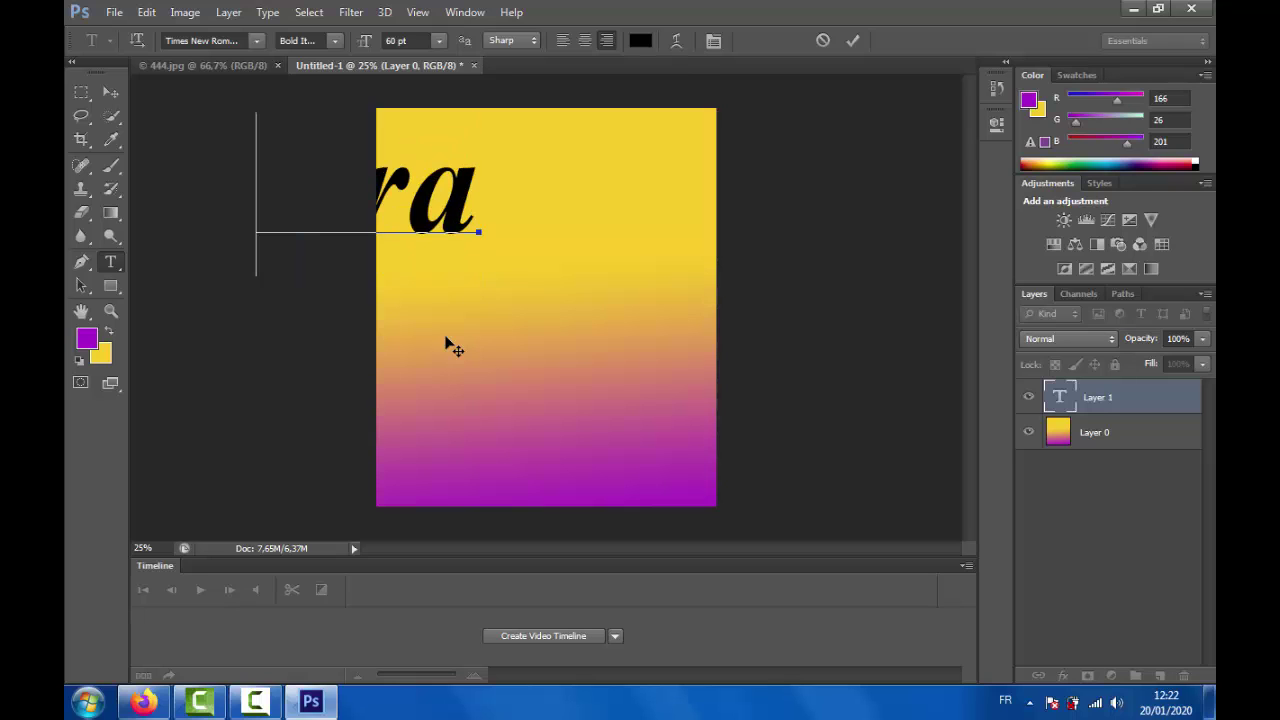
text(de)
Replace the whole content of the text layer with BRANDE in capitals
double_click(436, 214)
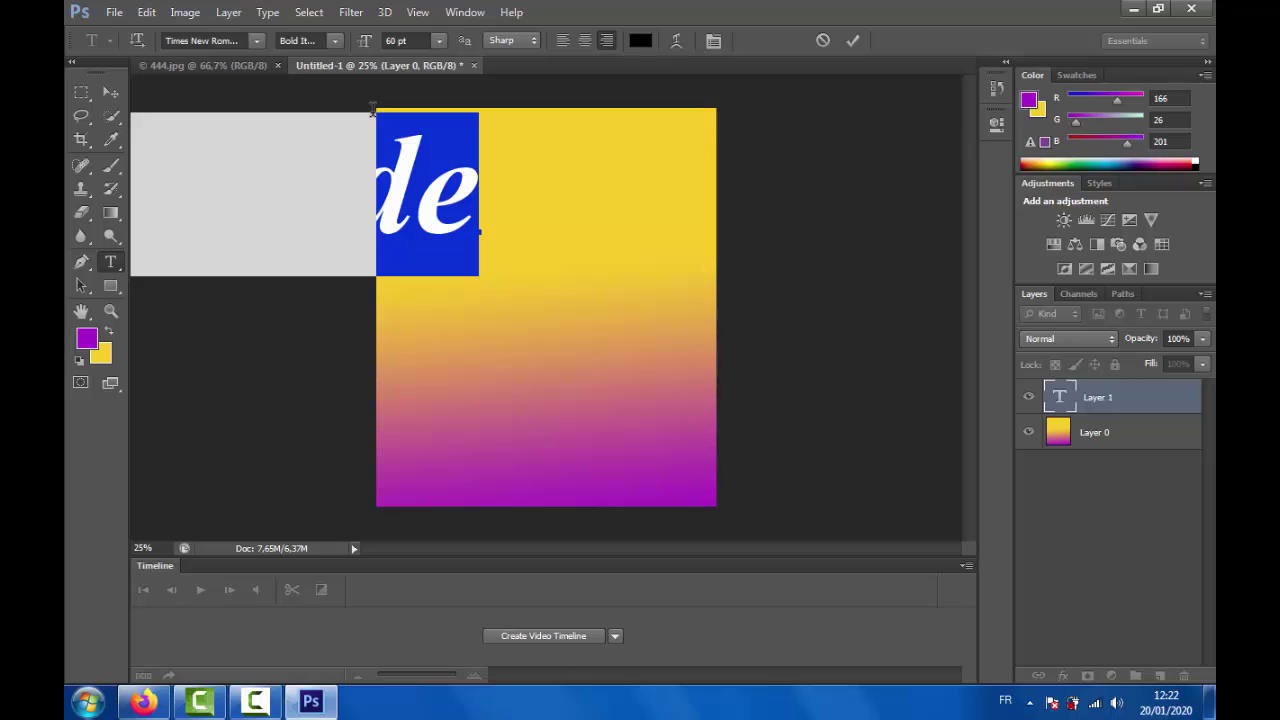
text(B)
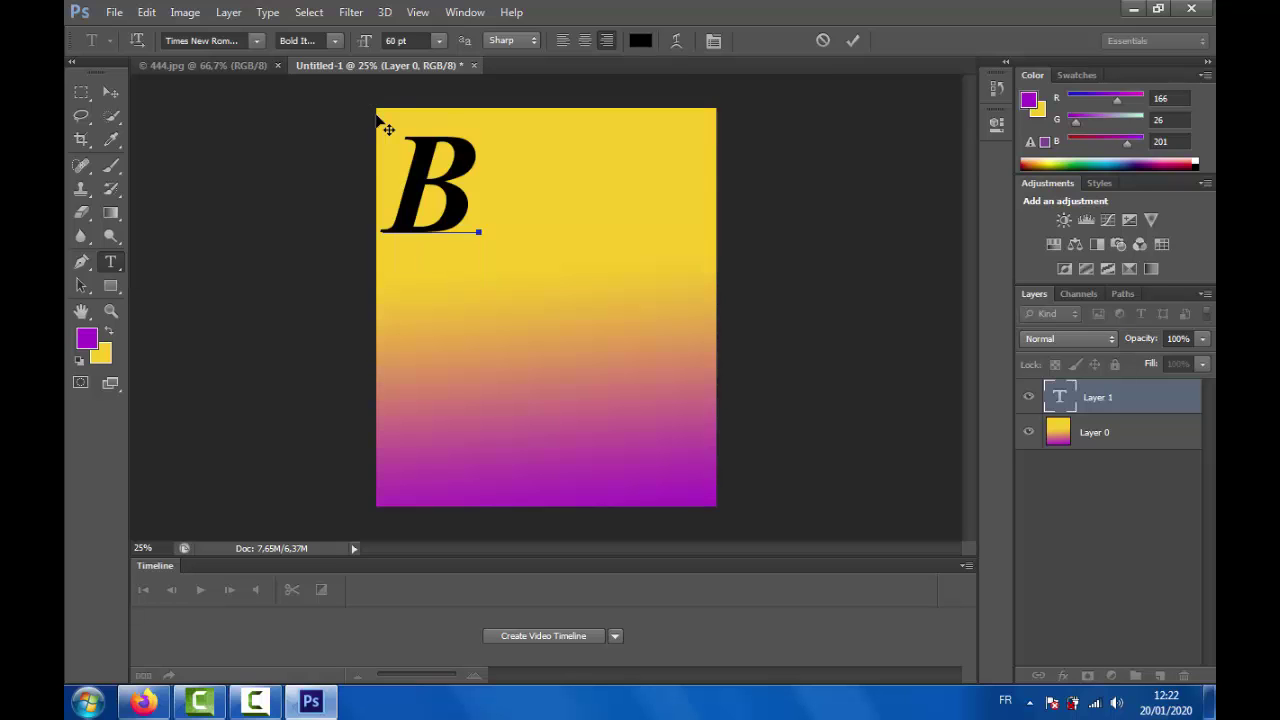
text(ARDE)
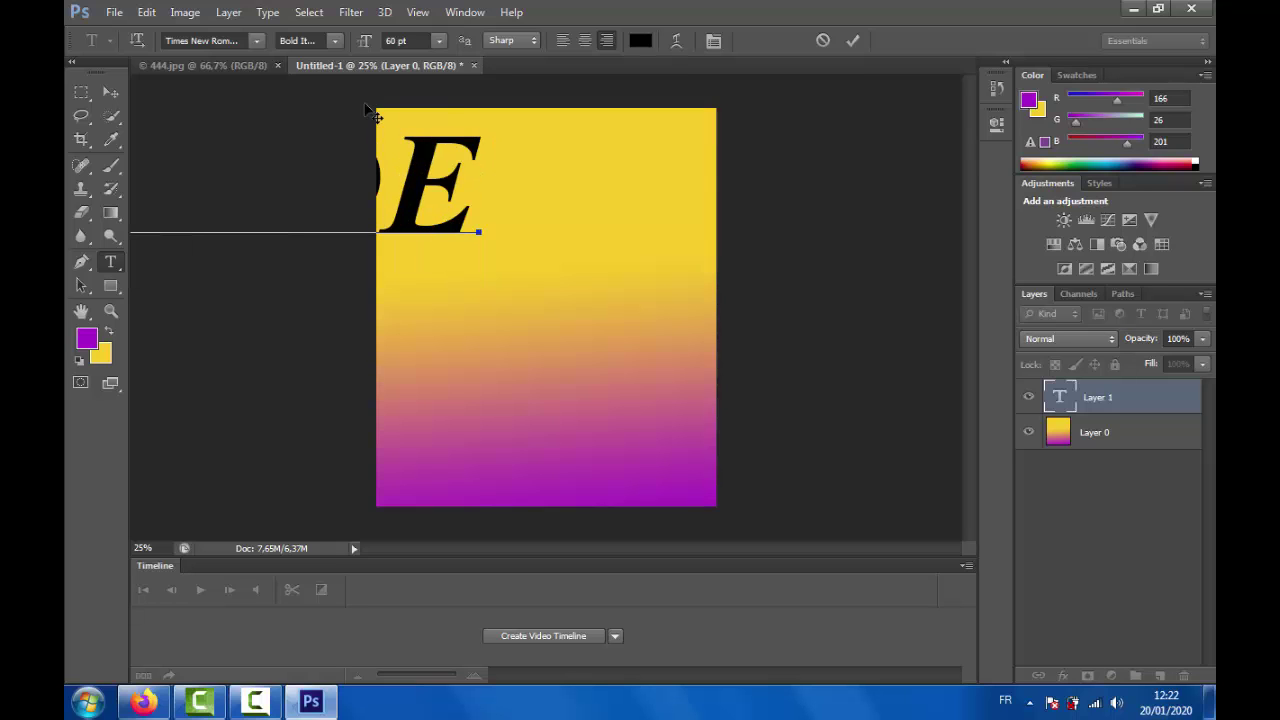
Free-transform the BRANDE text down to about 29 pt and place it in the middle of the yellow upper area
double_click(398, 150)
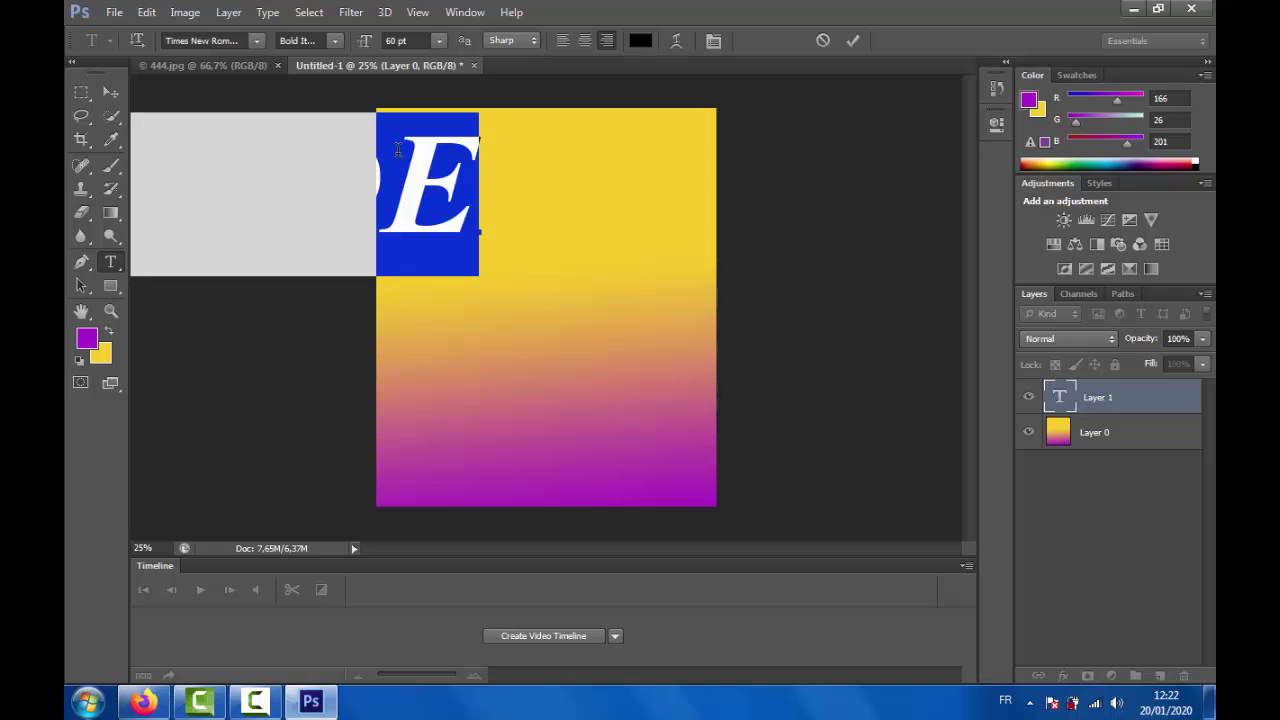
click(148, 12)
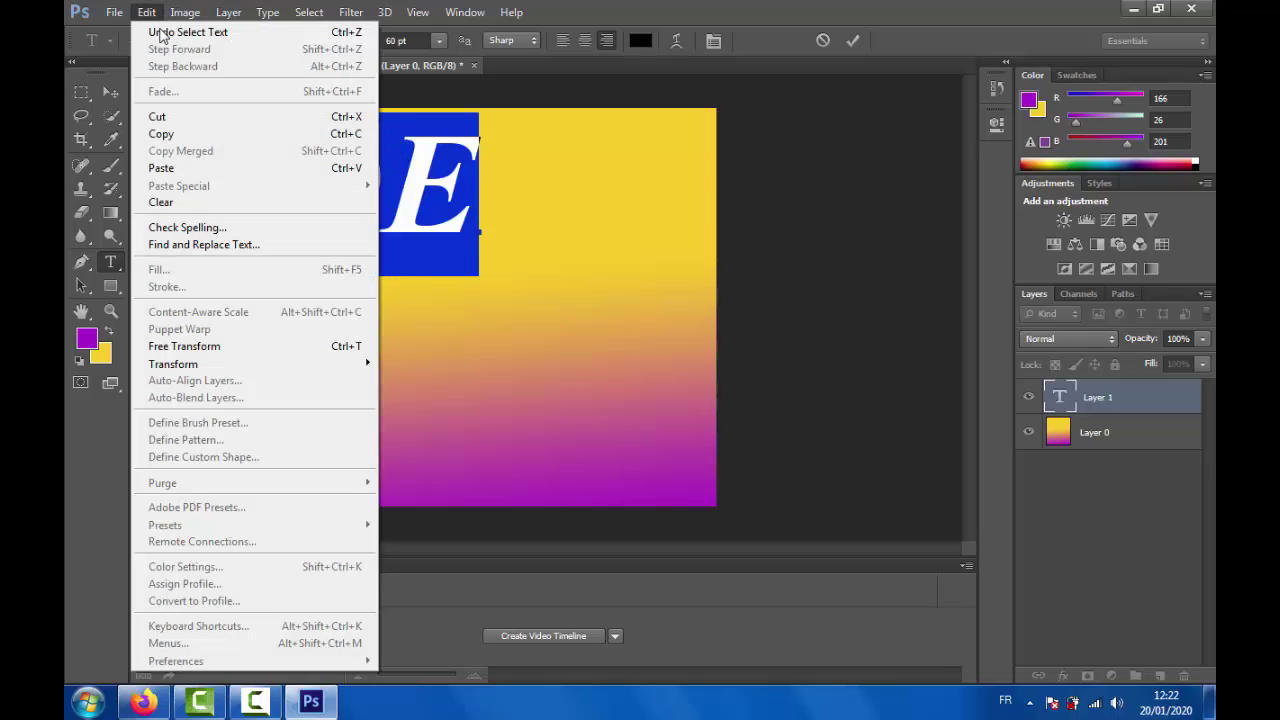
click(190, 346)
drag(441, 235, 606, 225)
key(Return)
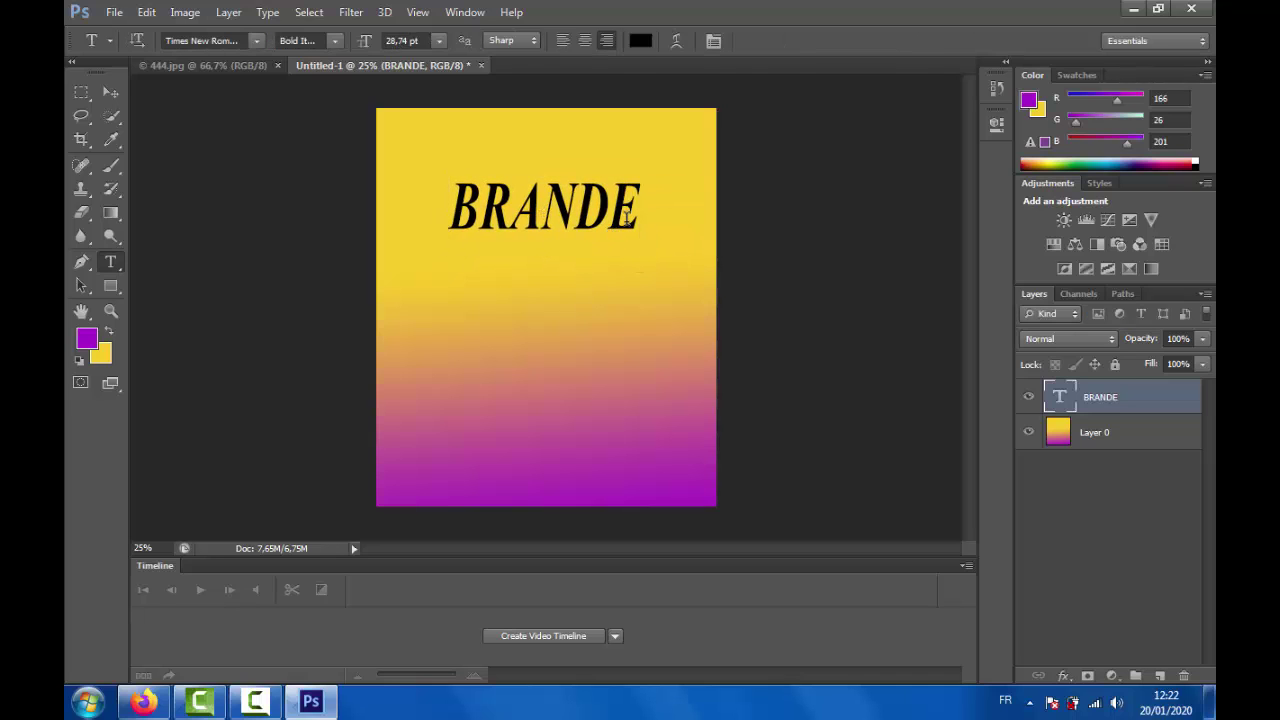
Try out the fonts that follow Times New Roman on the BRANDE text and step back to Too Freakin Cute
double_click(574, 225)
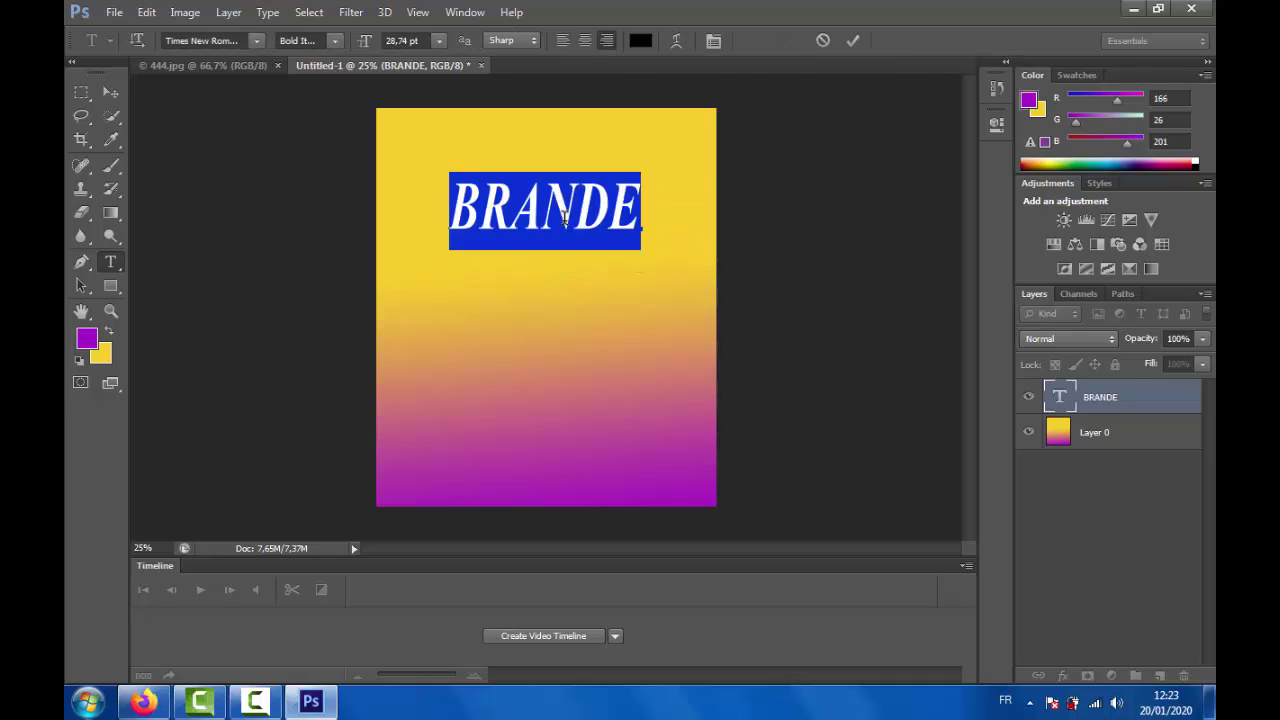
click(186, 41)
key(Down)
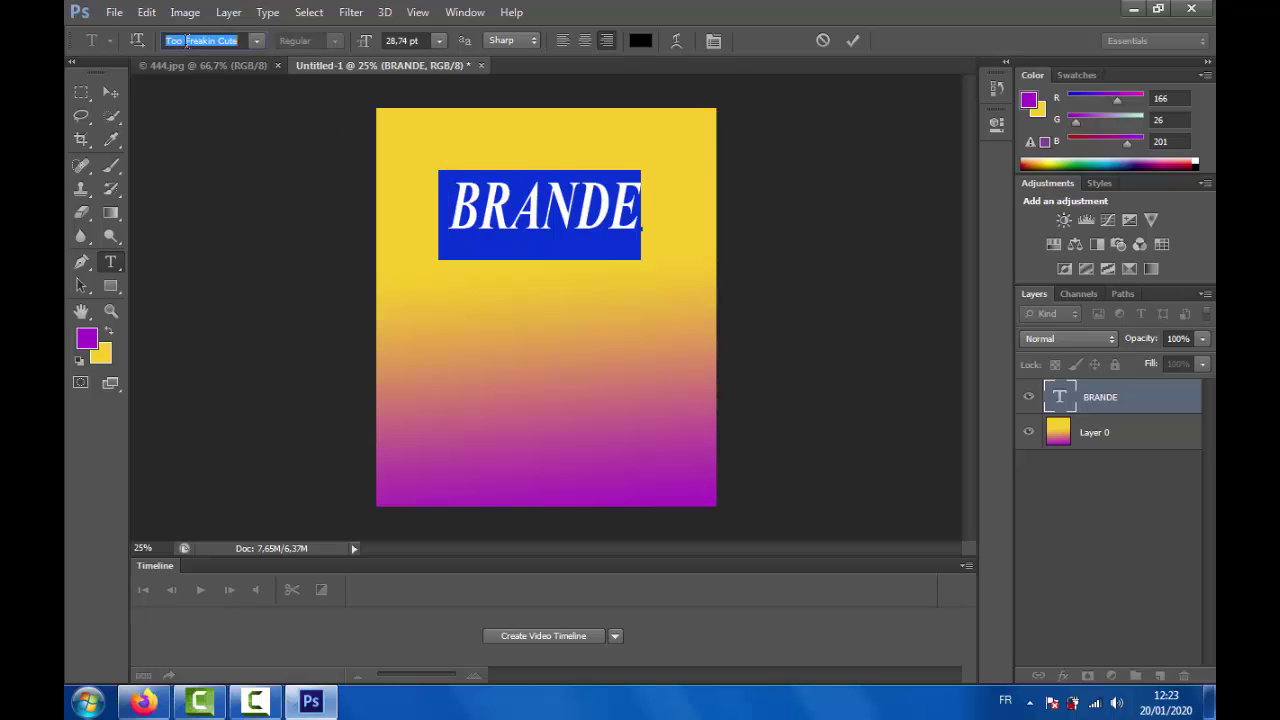
key(Down)
key(Down)
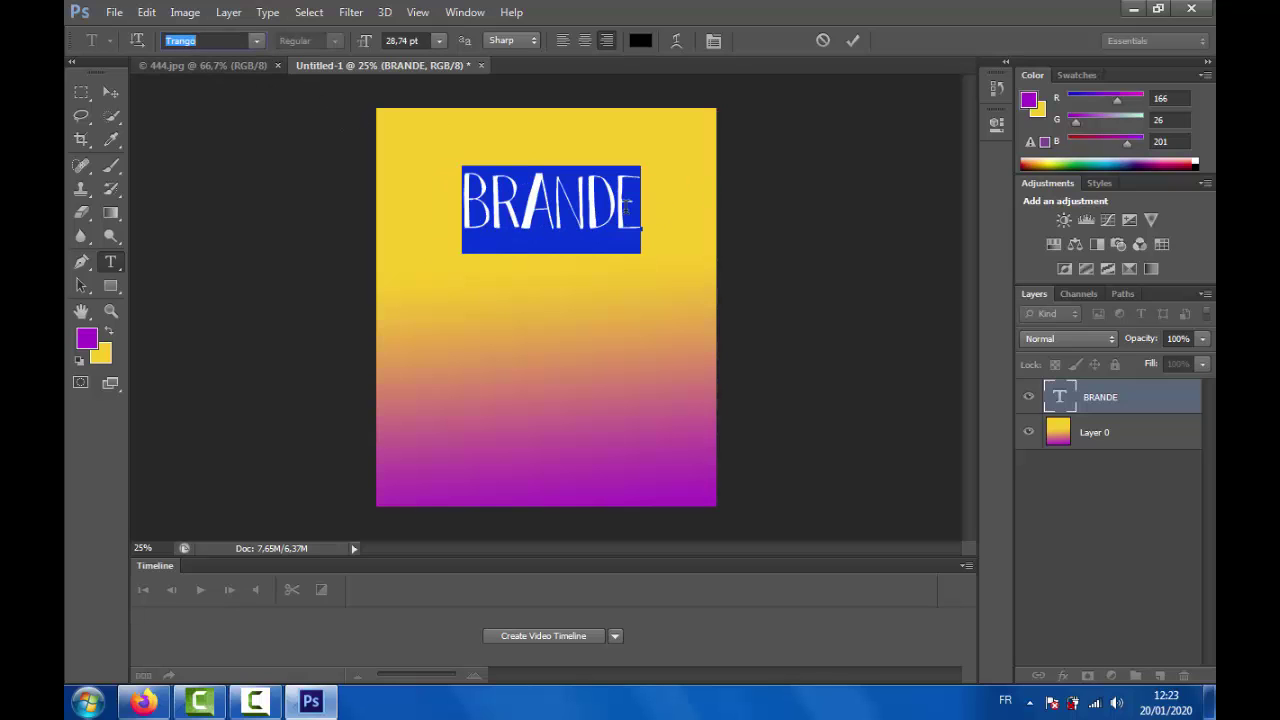
key(Up)
key(Down)
key(Up)
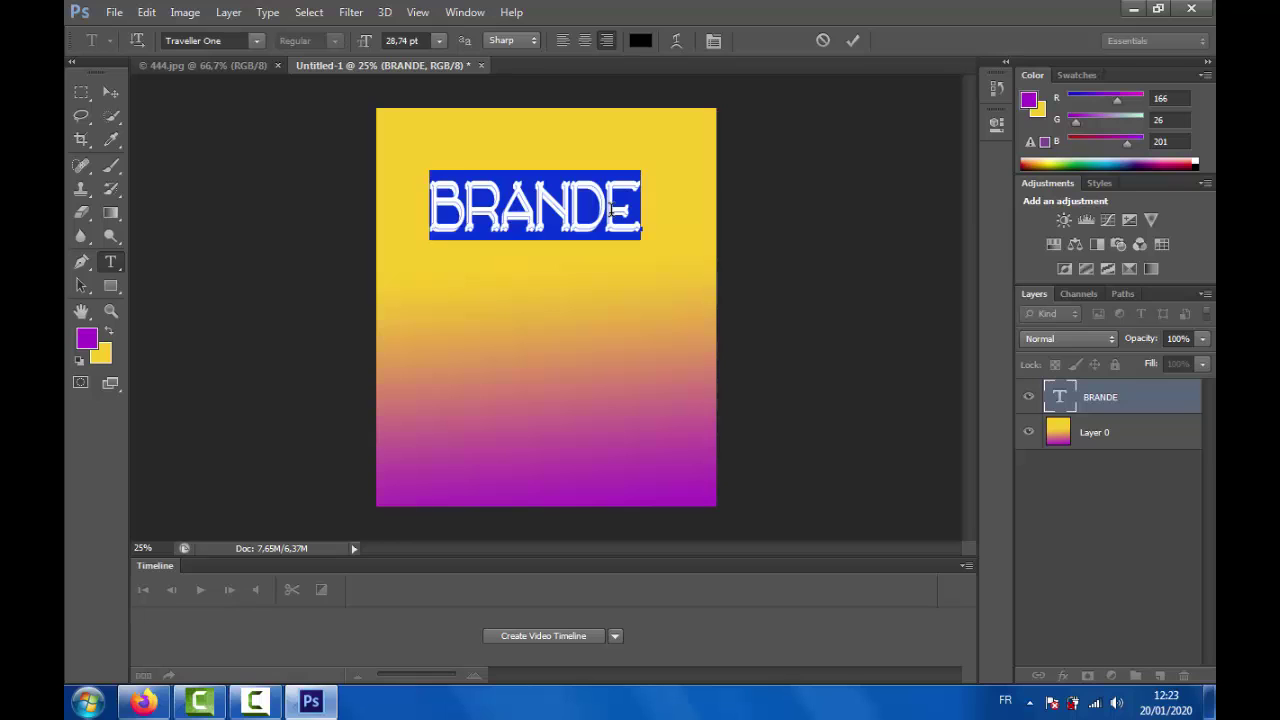
key(Down)
key(Up)
key(Down)
key(Up)
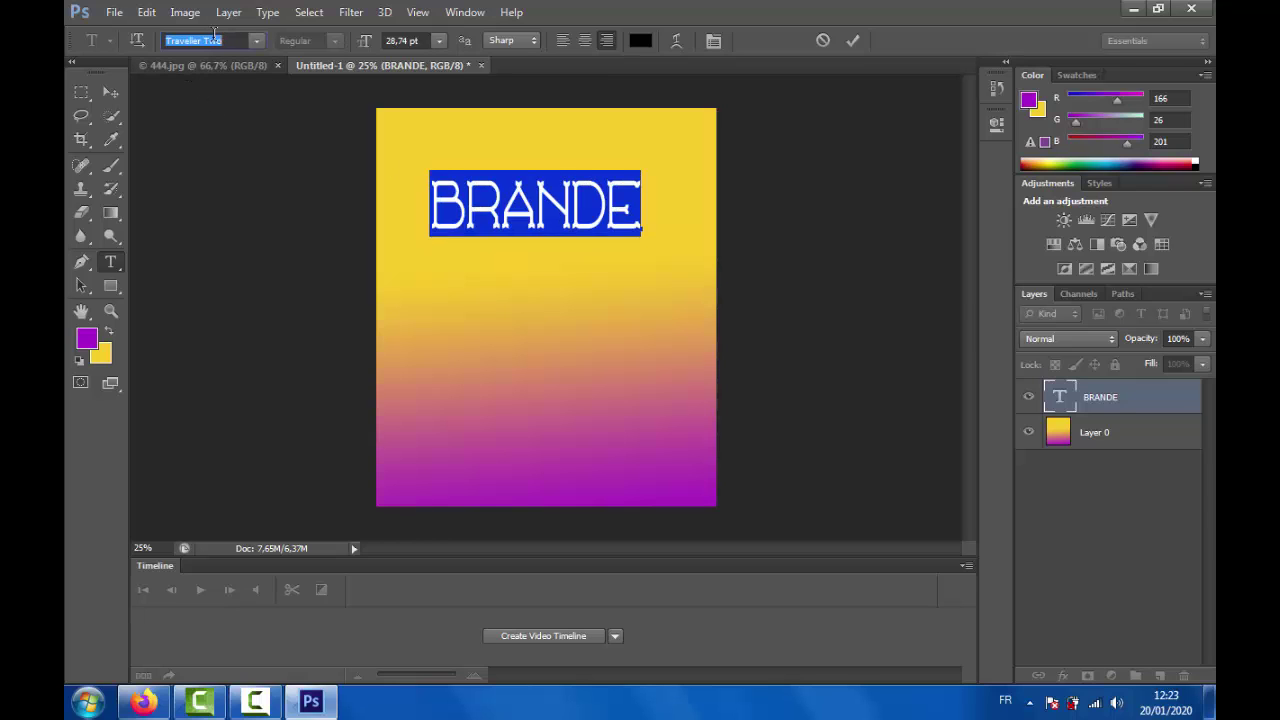
key(Down)
key(Down)
key(Down)
key(Down)
key(Down)
key(Down)
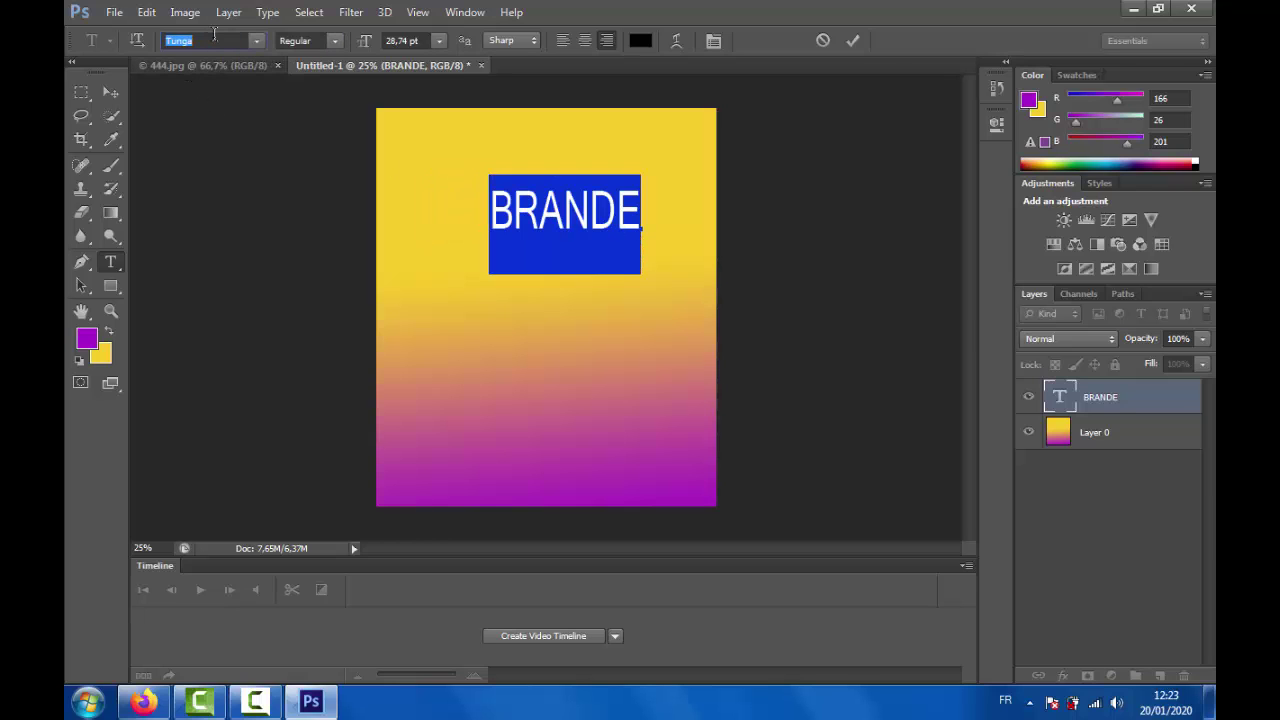
key(Down)
key(Down)
key(Down)
key(Down)
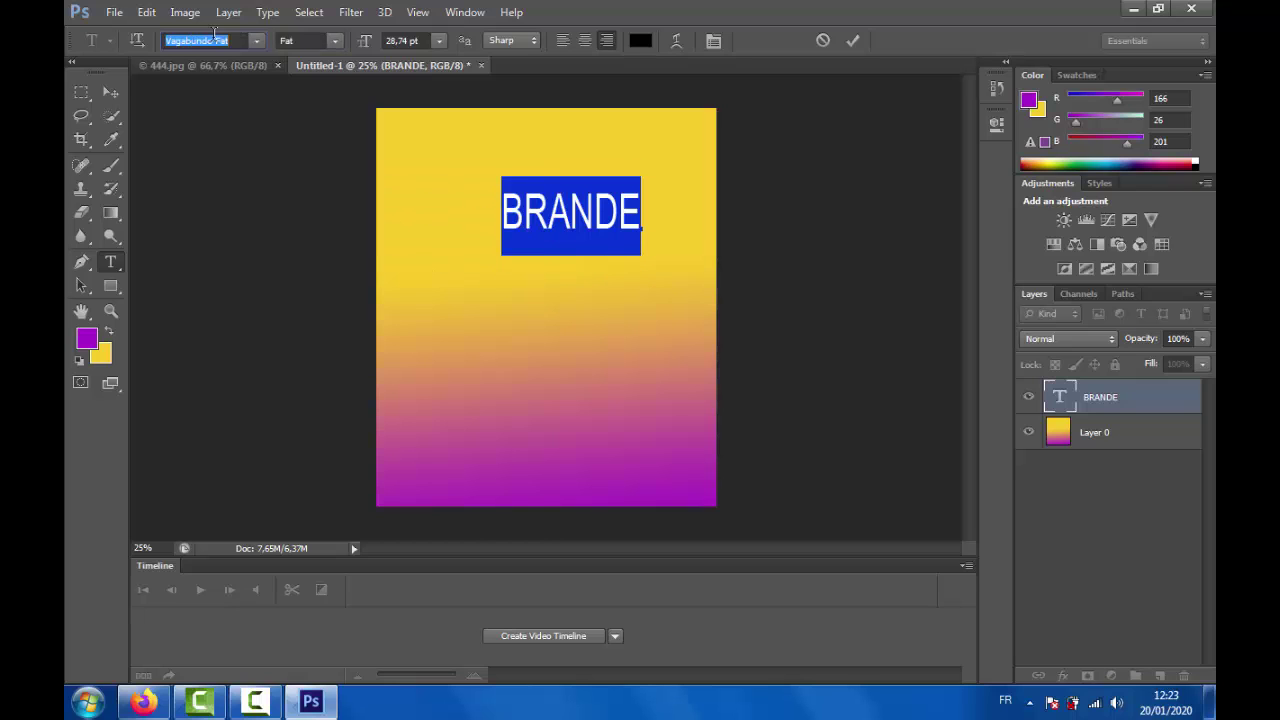
key(Down)
key(Down)
key(Down)
key(Down)
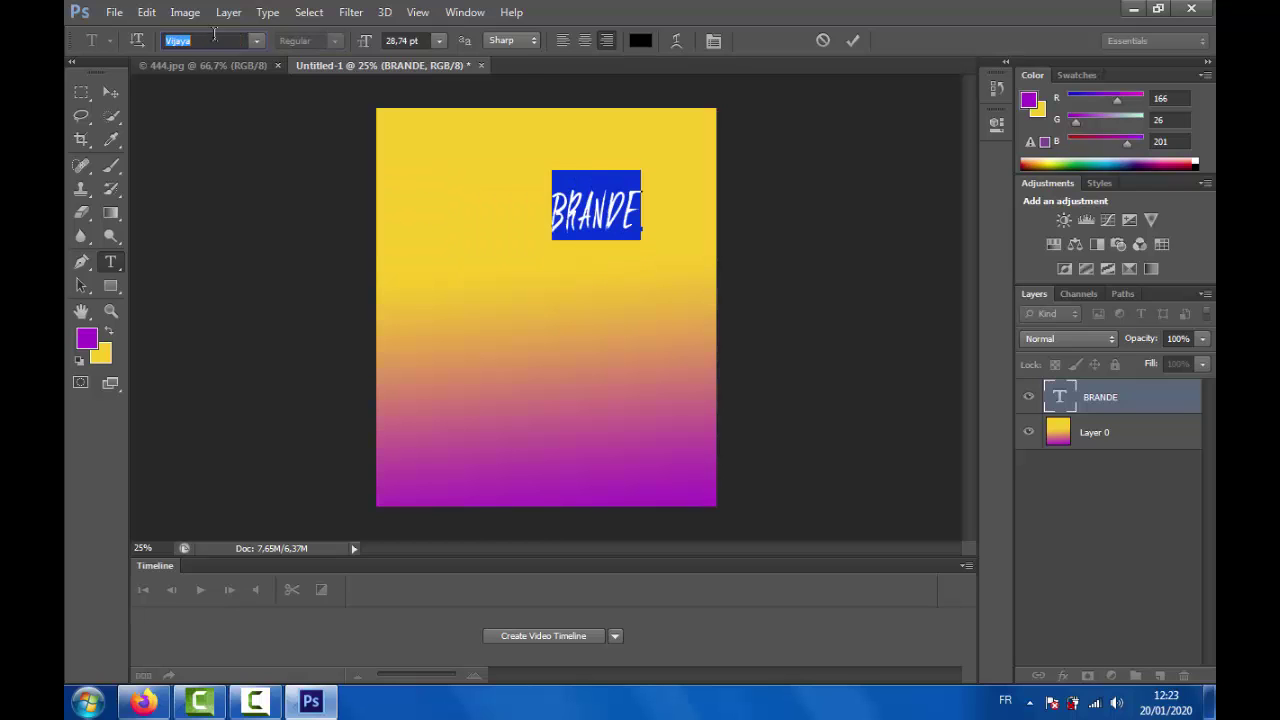
key(Down)
key(Down)
key(Down)
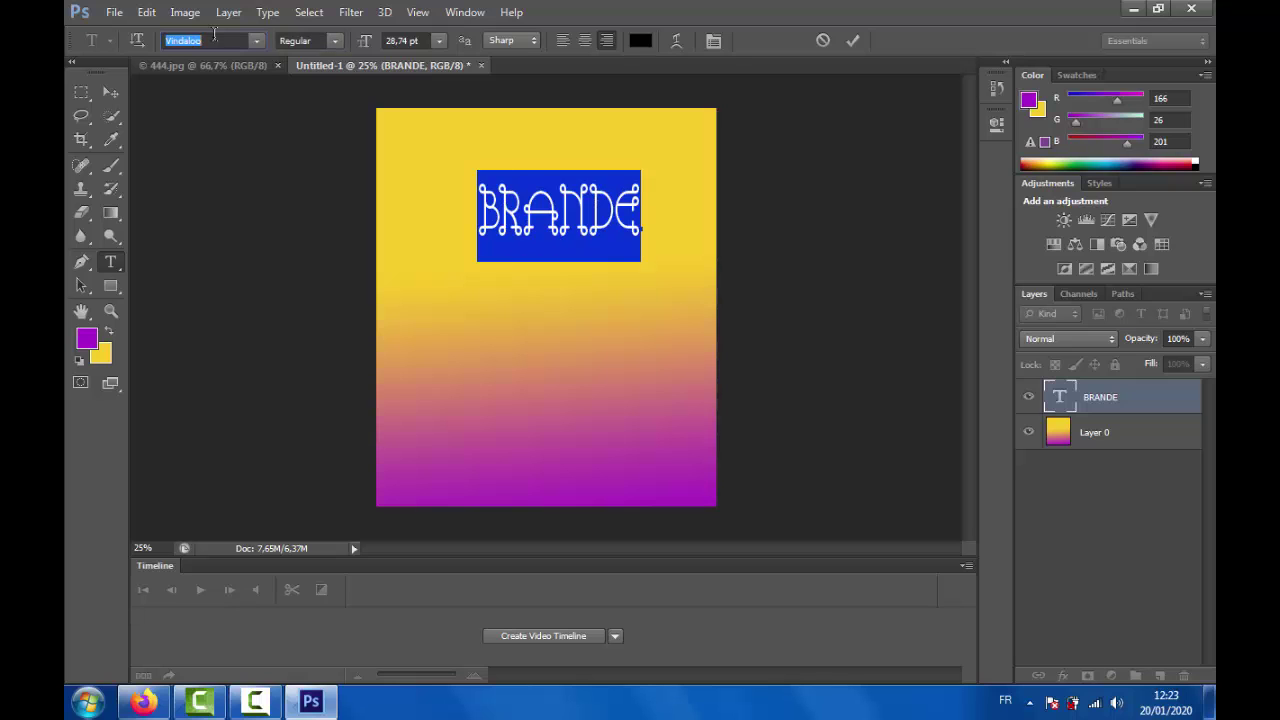
key(Up)
key(Up)
key(Up)
key(Up)
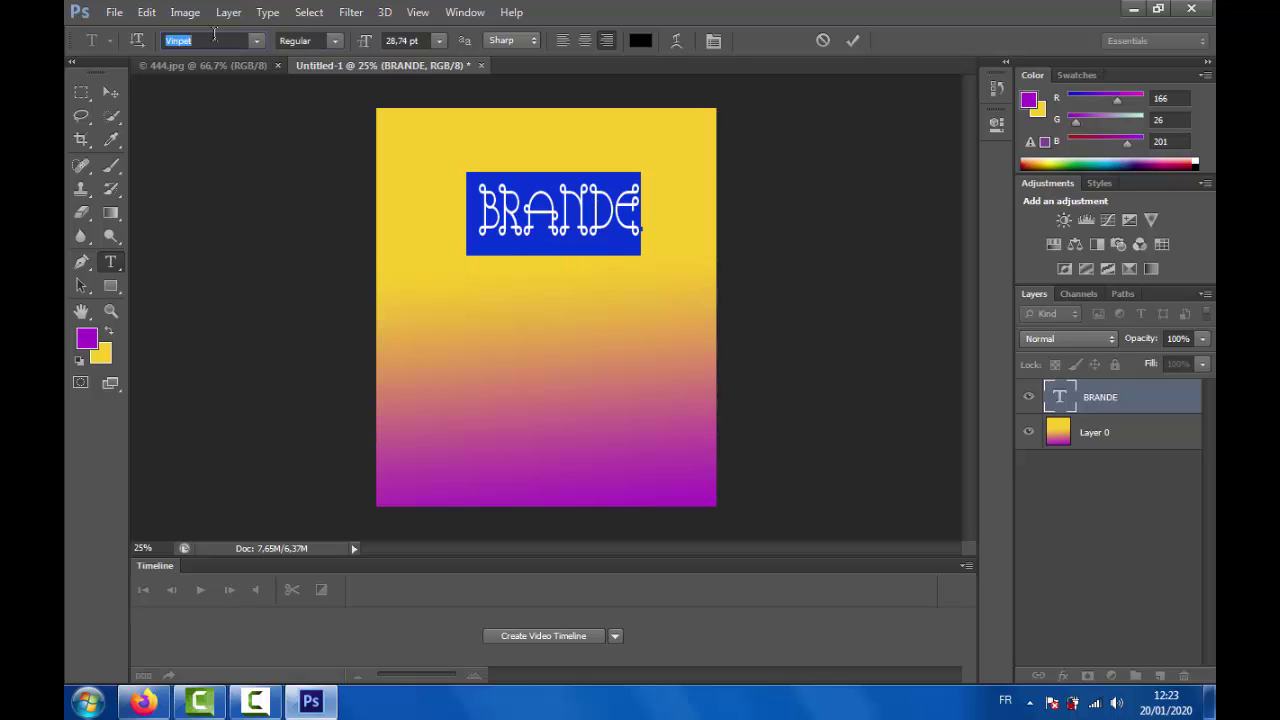
key(Up)
key(Up)
key(Up)
key(Up)
key(Up)
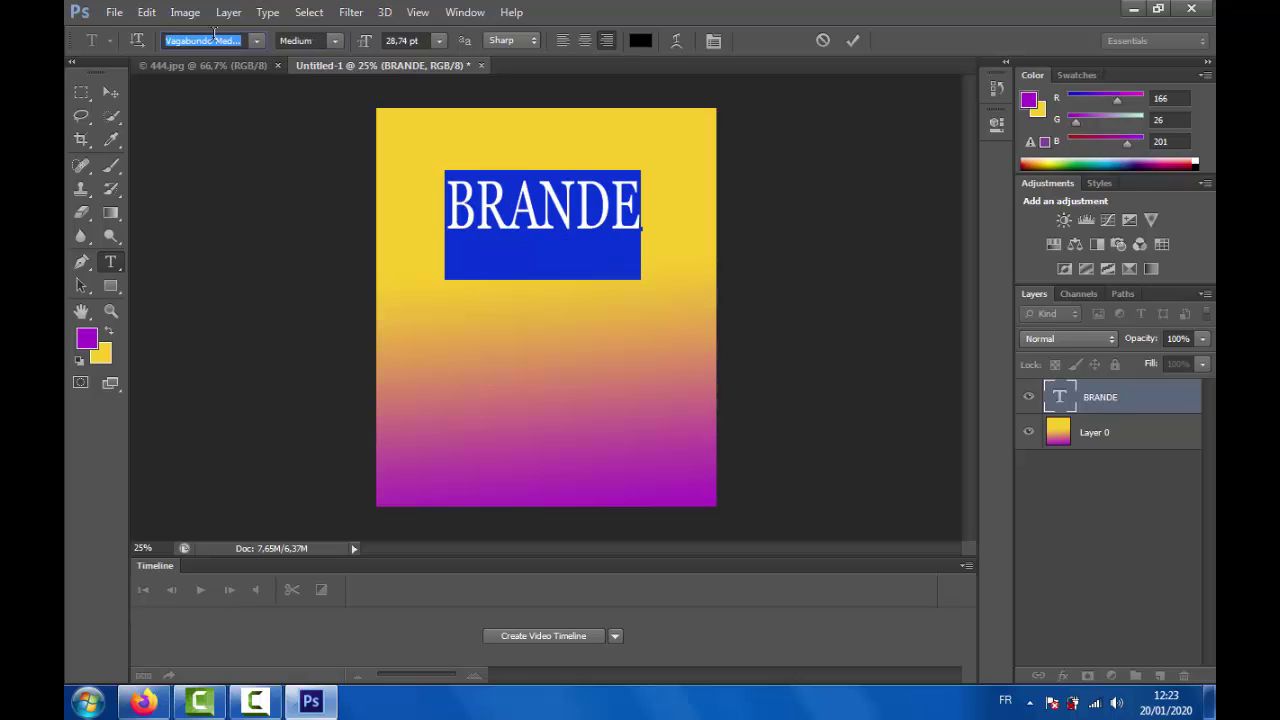
key(Up)
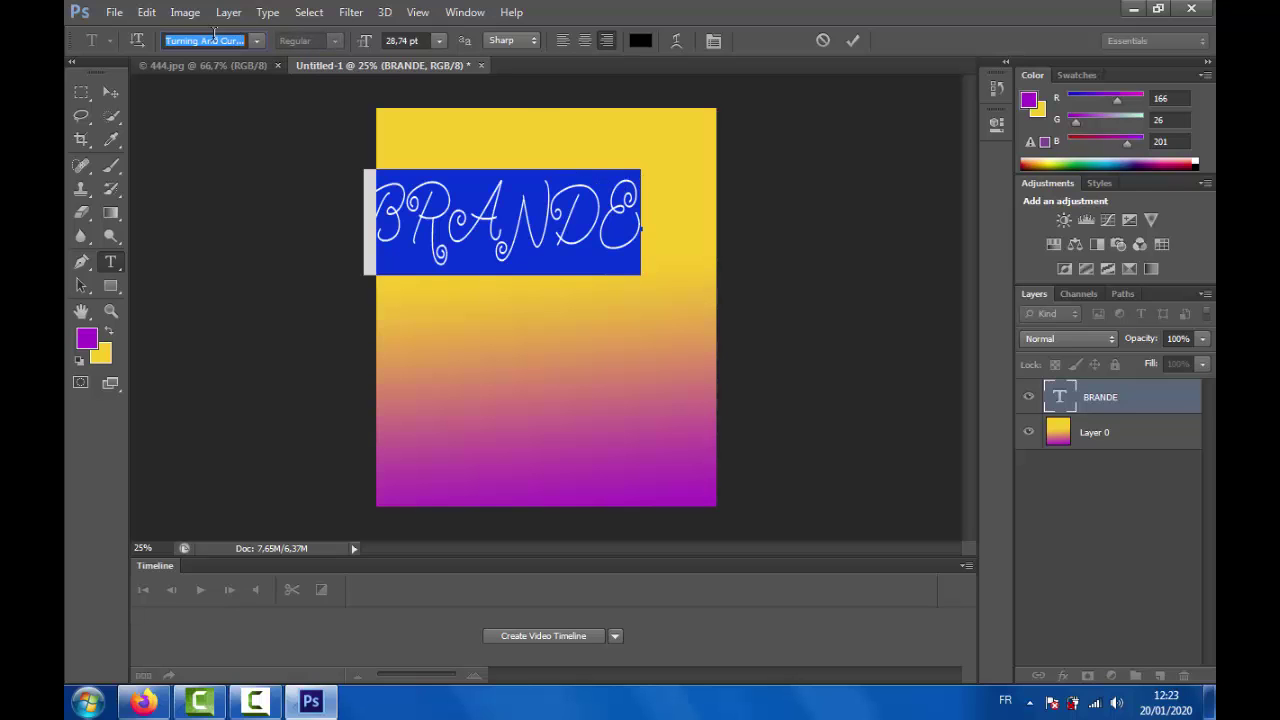
key(Up)
key(Up)
key(Up)
key(Up)
key(Up)
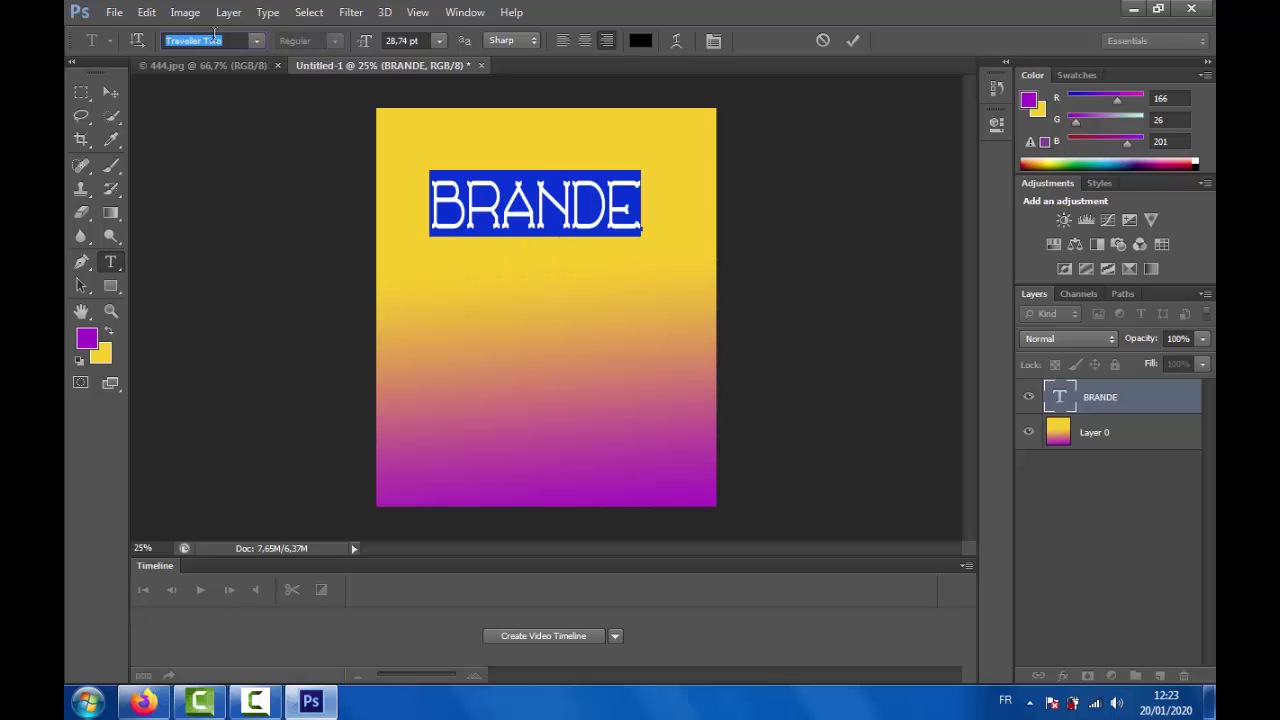
key(Up)
key(Up)
key(Up)
key(Up)
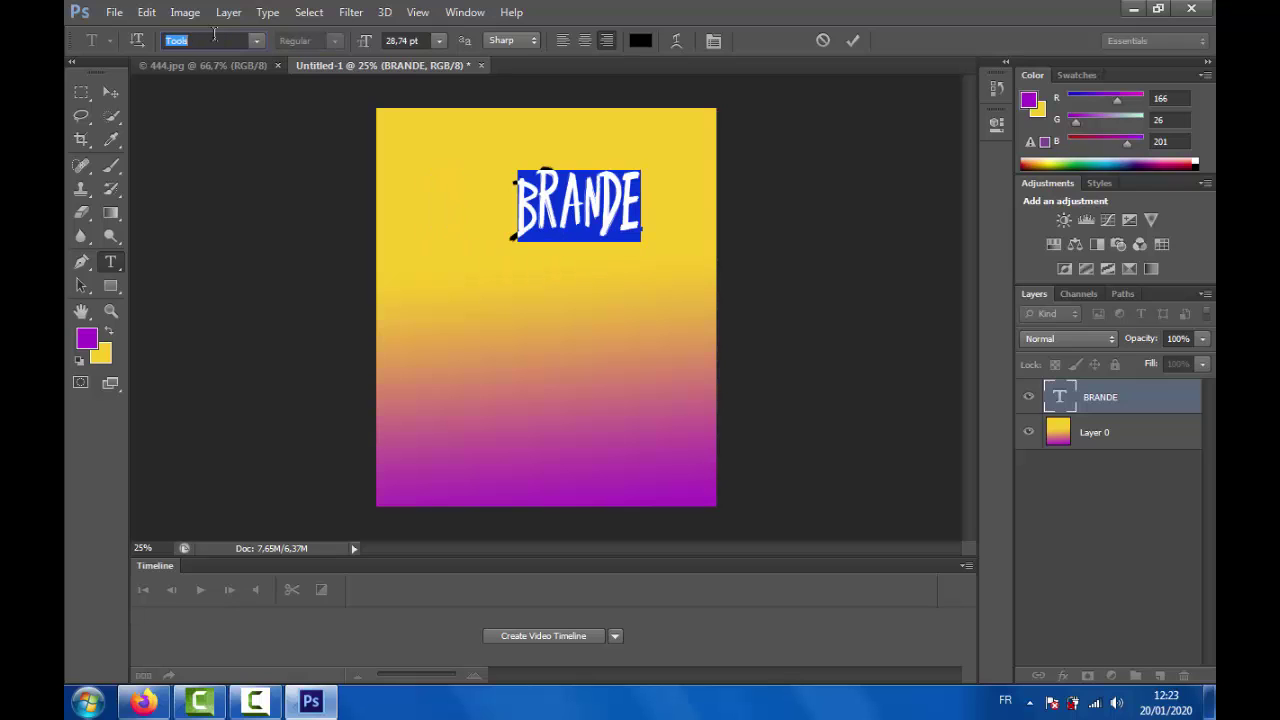
key(Up)
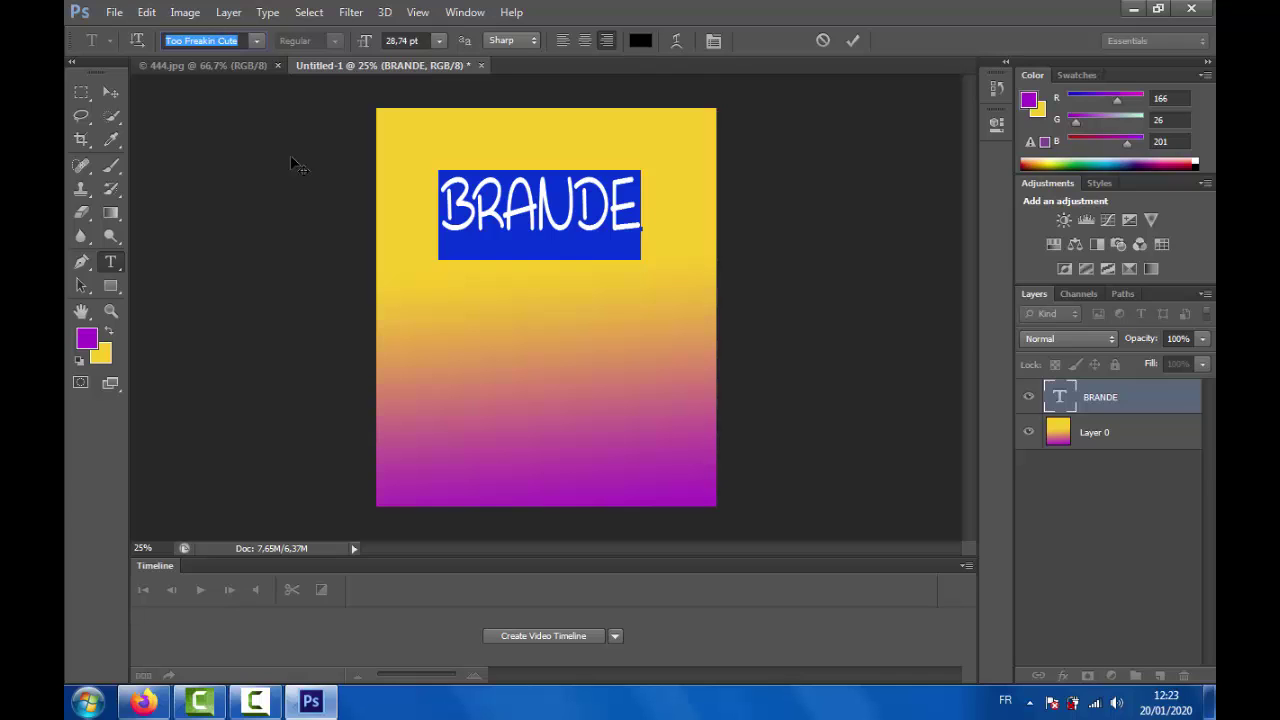
Switch the BRANDE text to Times and try out the preceding fonts in the list as far as Smoking Typeface
click(585, 200)
double_click(585, 200)
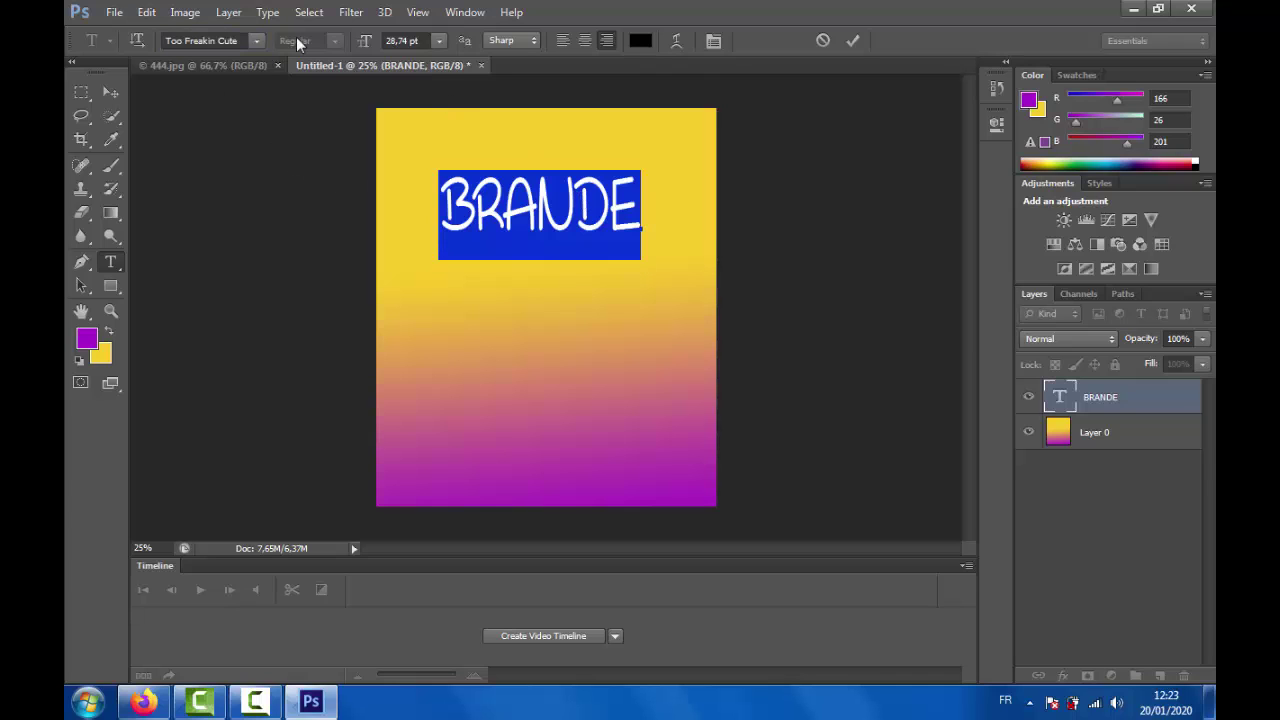
click(238, 40)
text(Times)
key(Up)
key(Up)
key(Up)
key(Up)
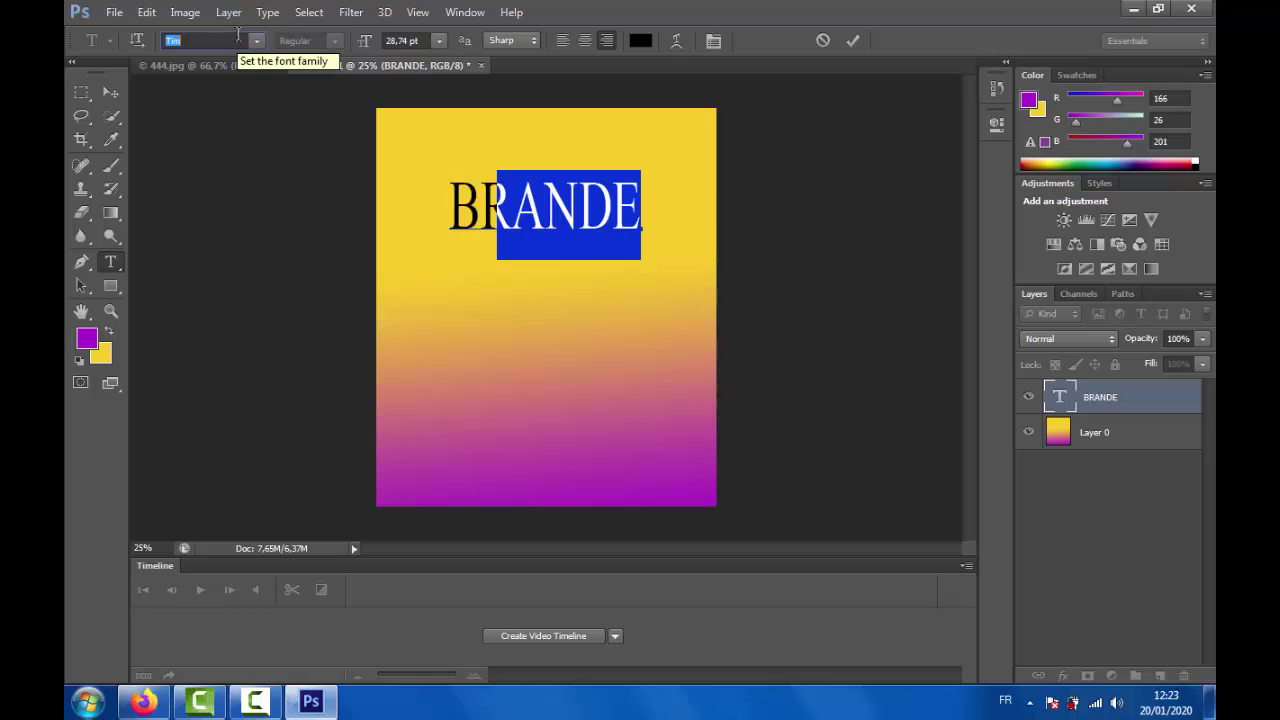
key(Up)
key(Up)
key(Up)
key(Up)
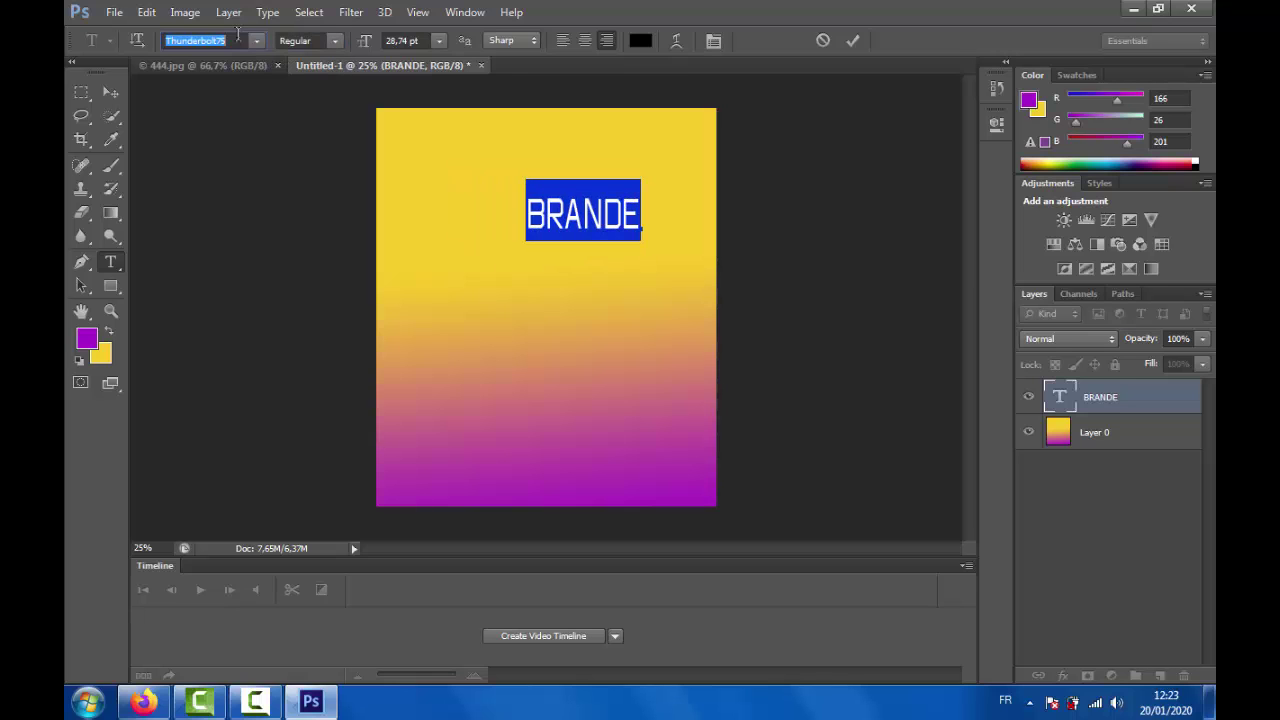
key(Up)
key(Up)
key(Up)
key(Up)
key(Up)
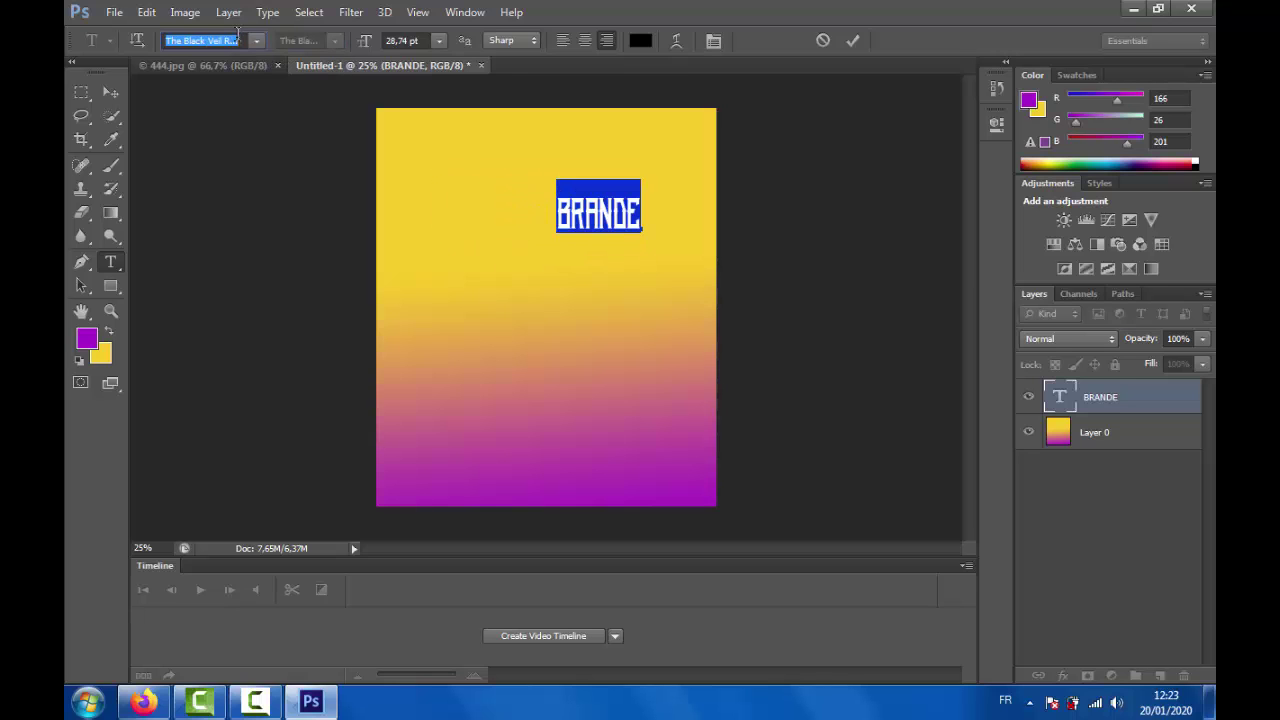
key(Up)
key(Up)
key(Up)
key(Up)
key(Up)
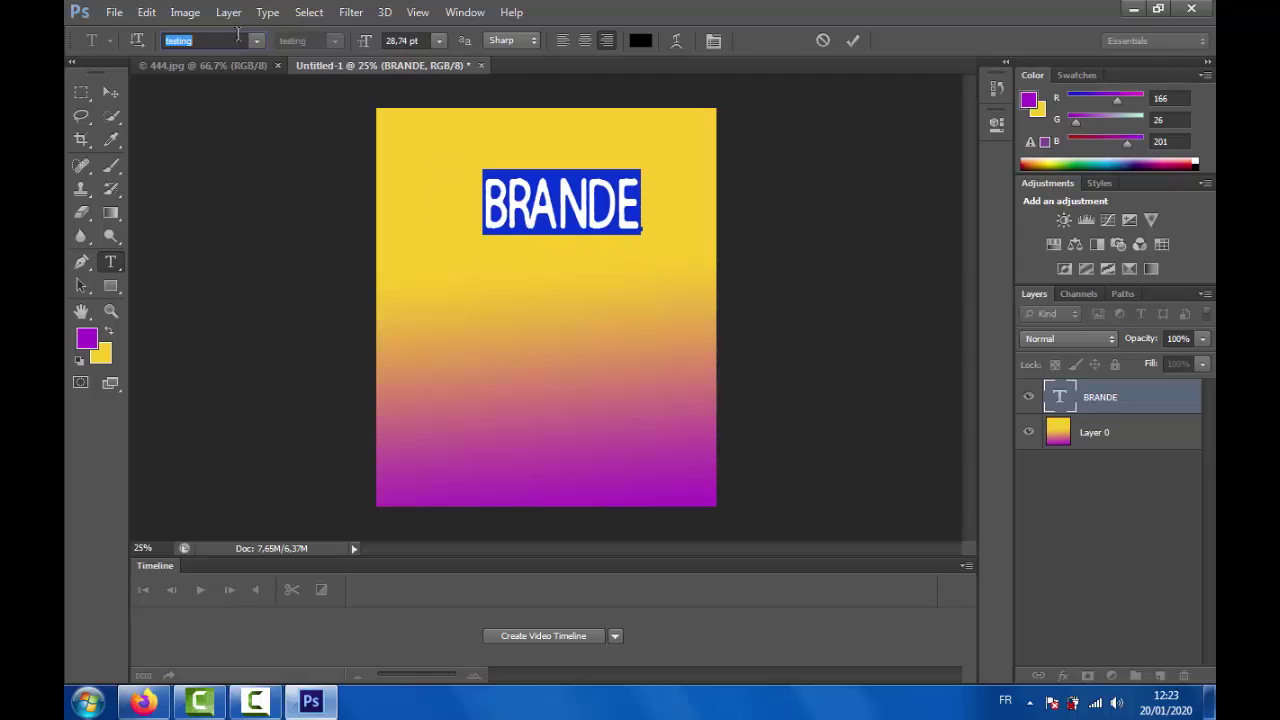
key(Up)
key(Up)
key(Up)
key(Up)
key(Up)
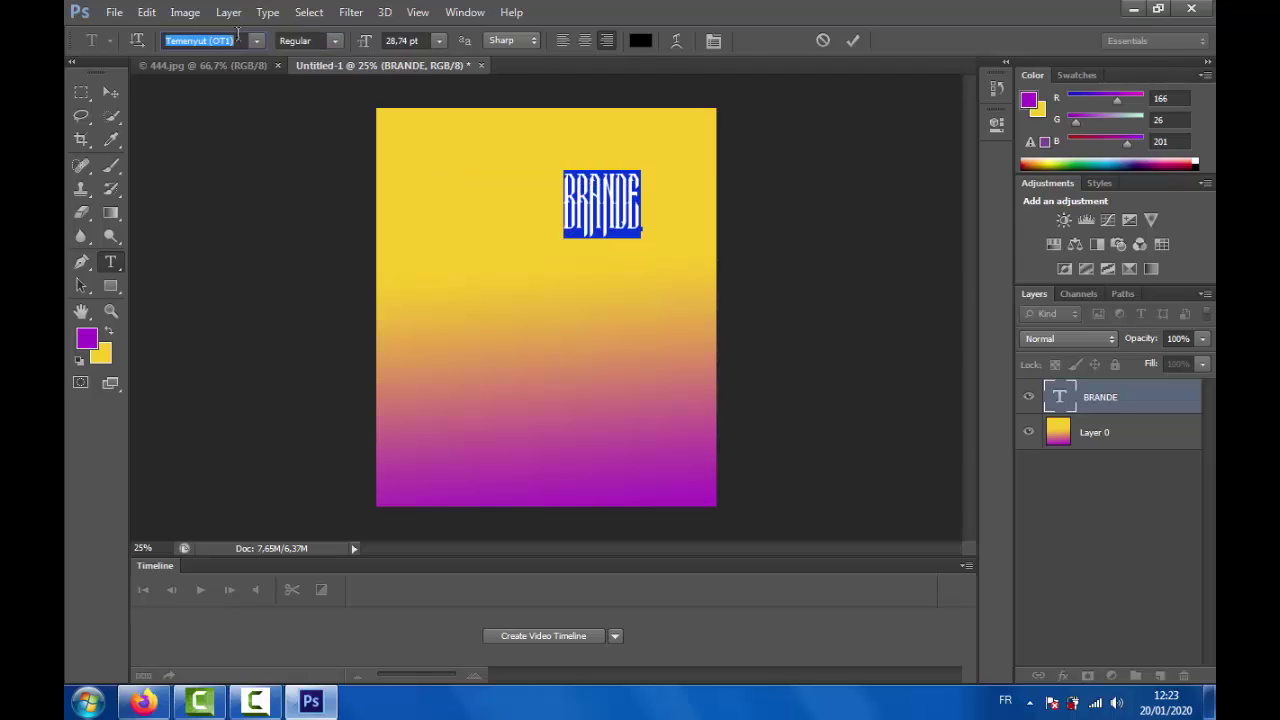
key(Up)
key(Up)
key(Up)
key(Up)
key(Up)
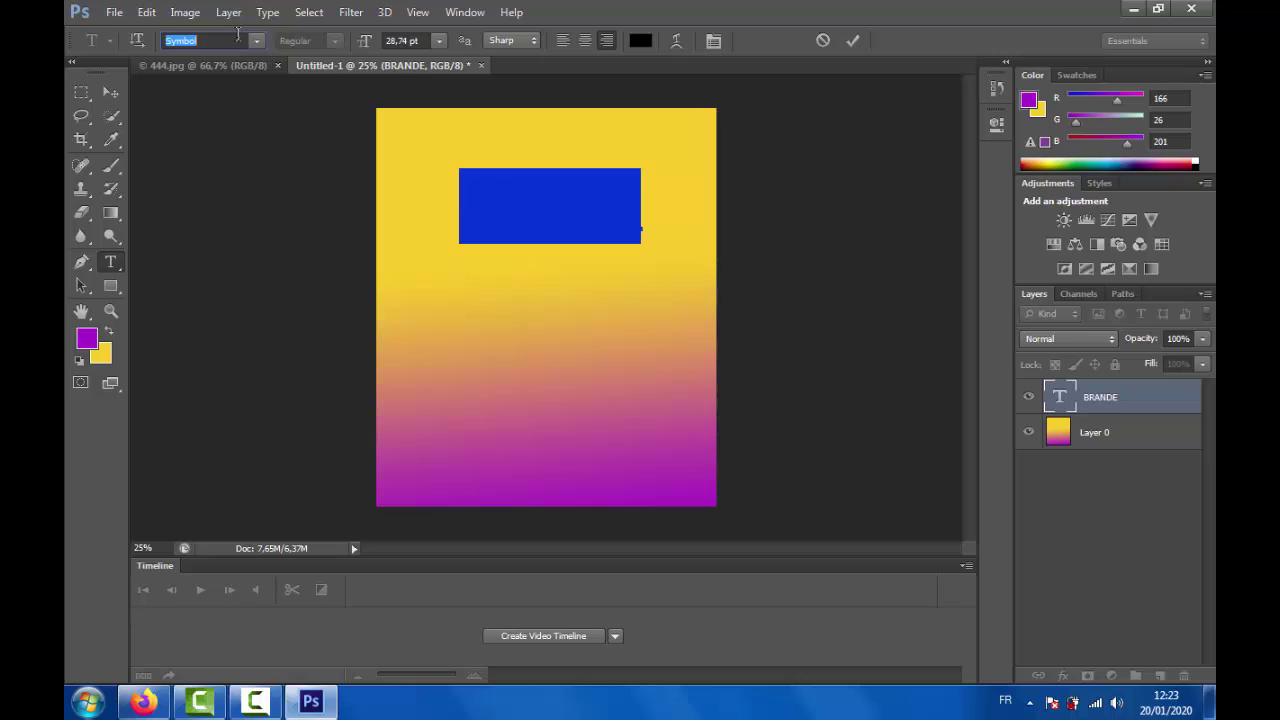
key(Up)
key(Up)
key(Up)
key(Up)
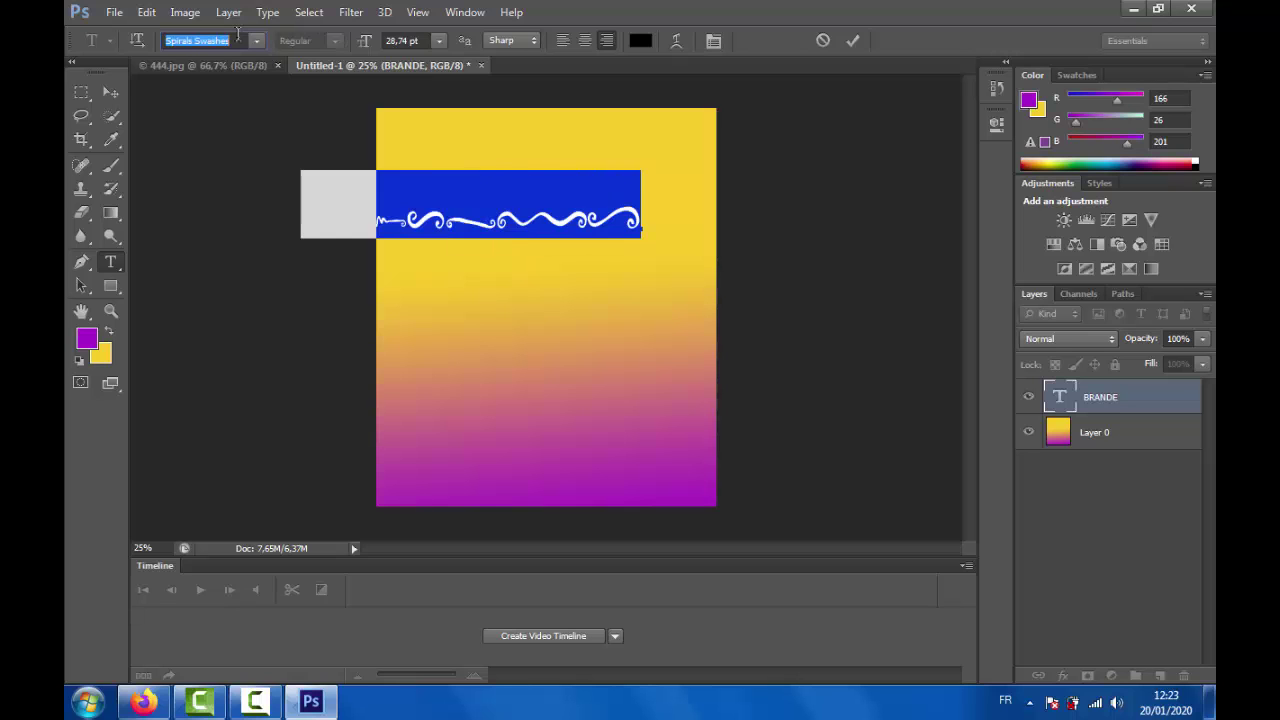
key(Up)
key(Up)
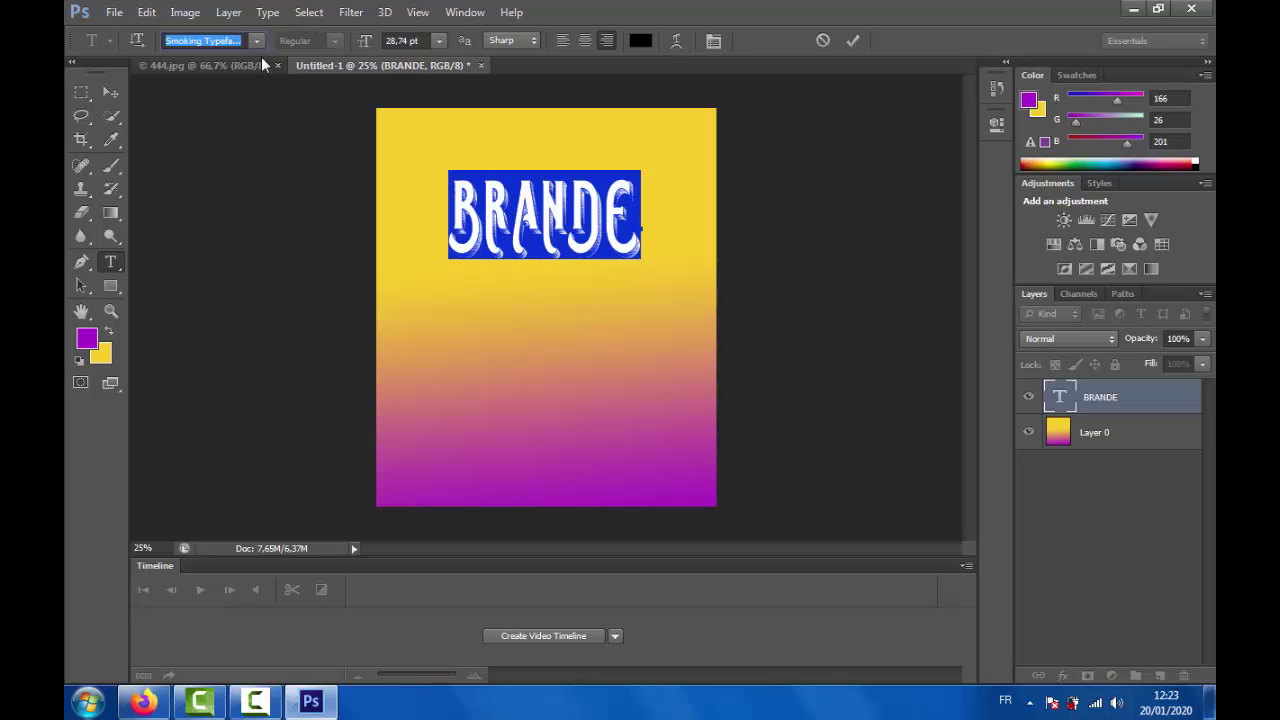
Select the whole BRANDE text again and step back through the fonts to Sandbrain Regular
click(522, 230)
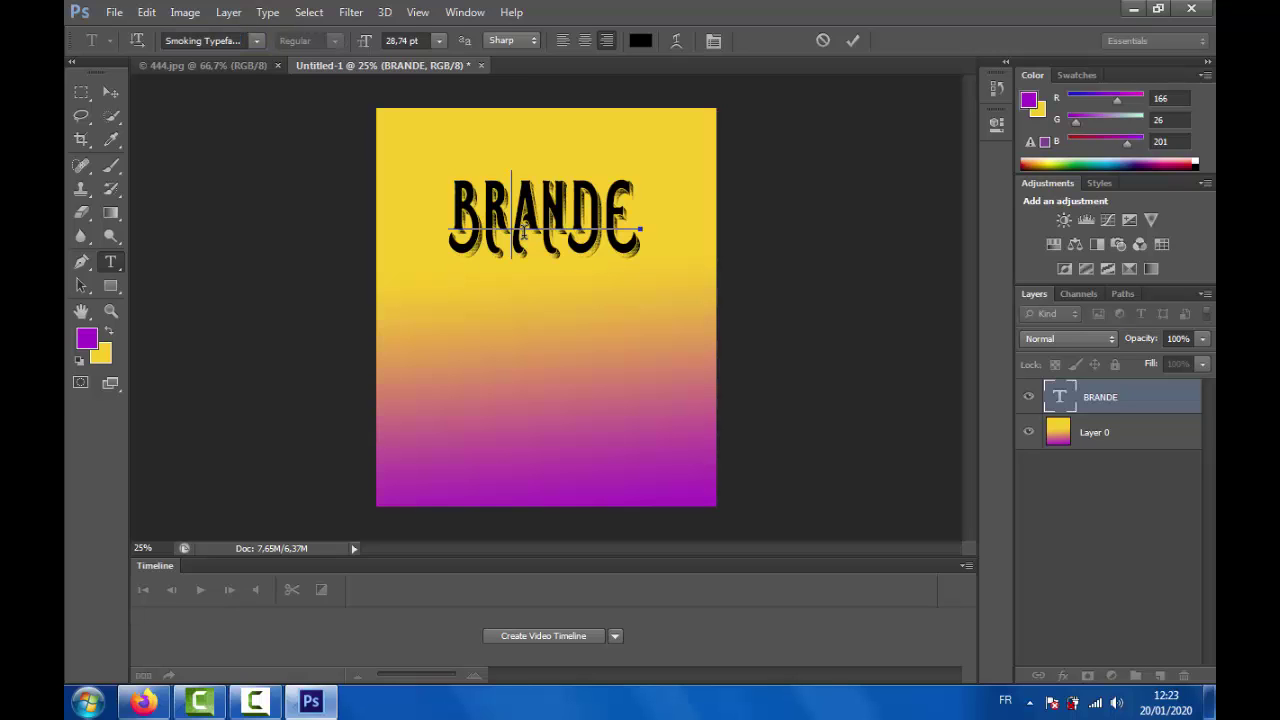
double_click(525, 228)
click(205, 40)
key(Up)
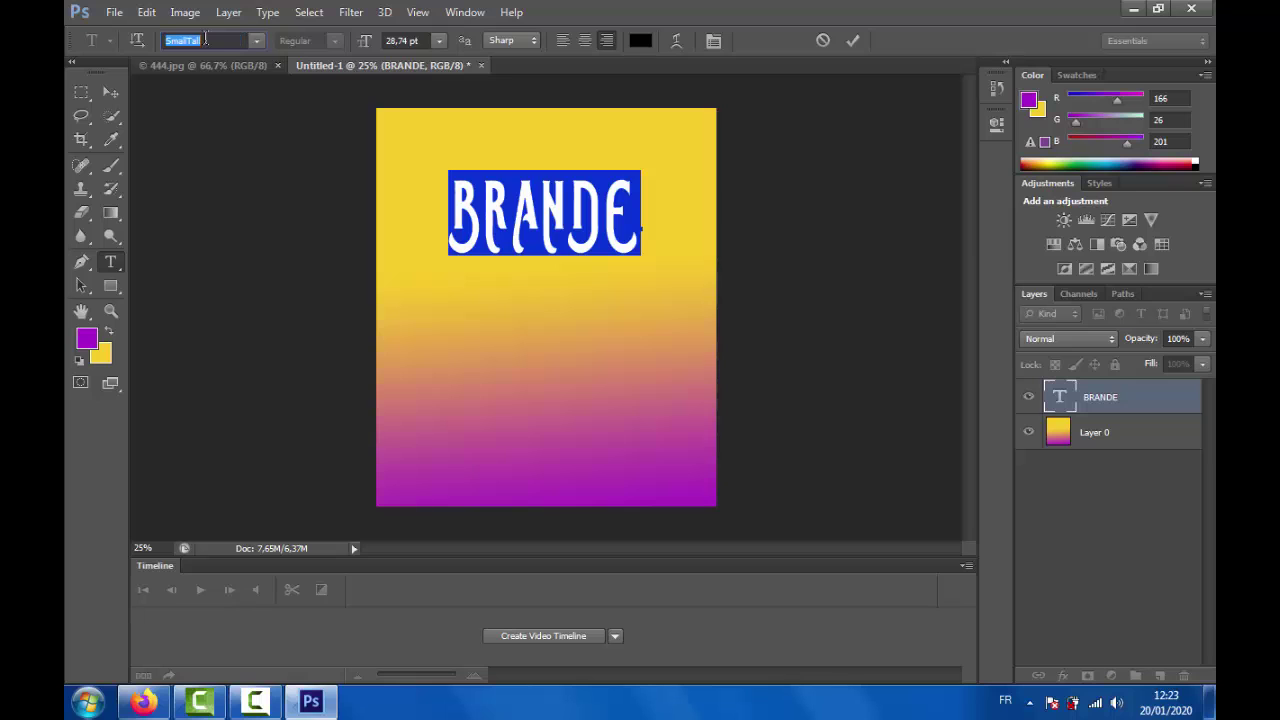
key(Up)
key(Up)
key(Up)
key(Up)
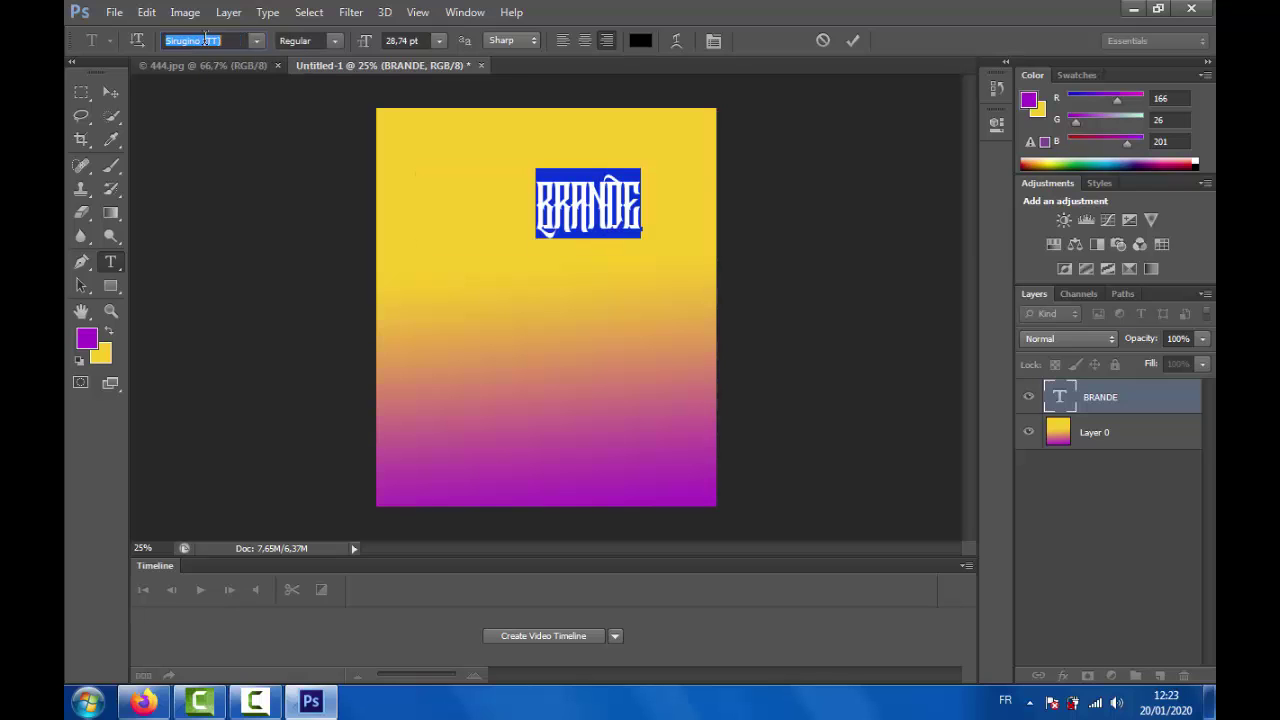
key(Up)
key(Up)
key(Up)
key(Up)
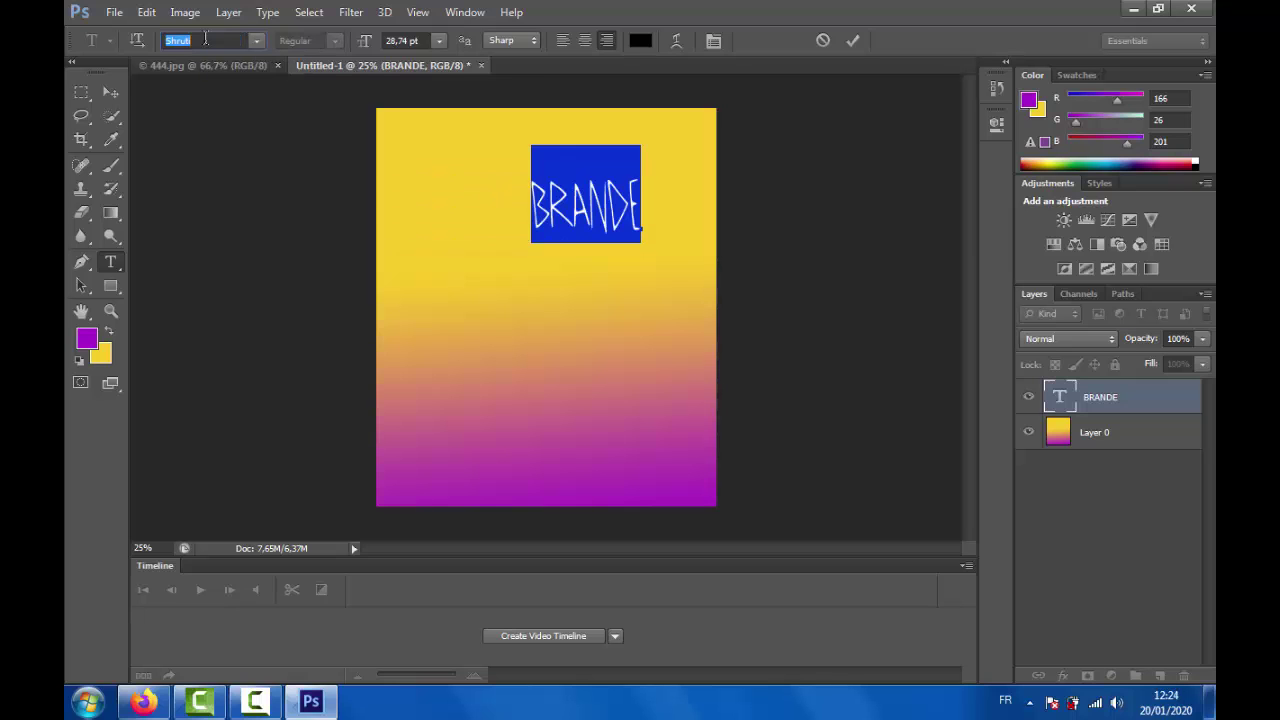
key(Up)
key(Up)
key(Up)
key(Up)
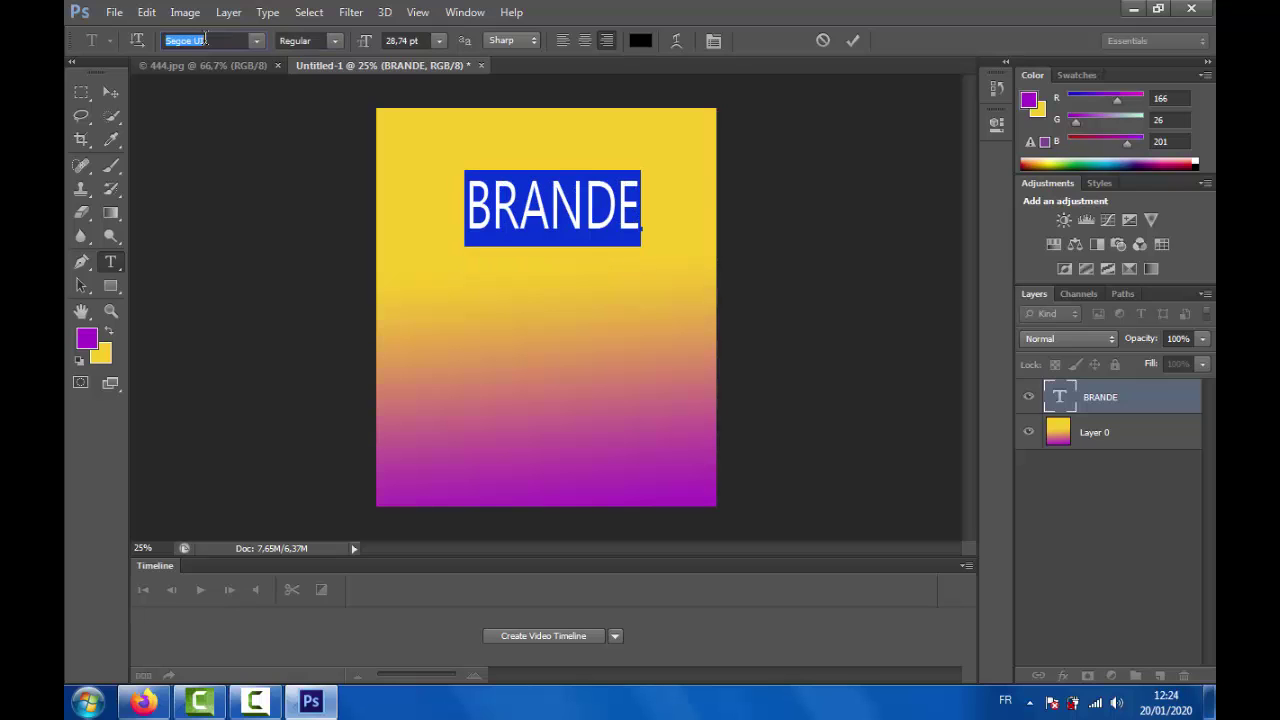
key(Up)
key(Up)
key(Up)
key(Up)
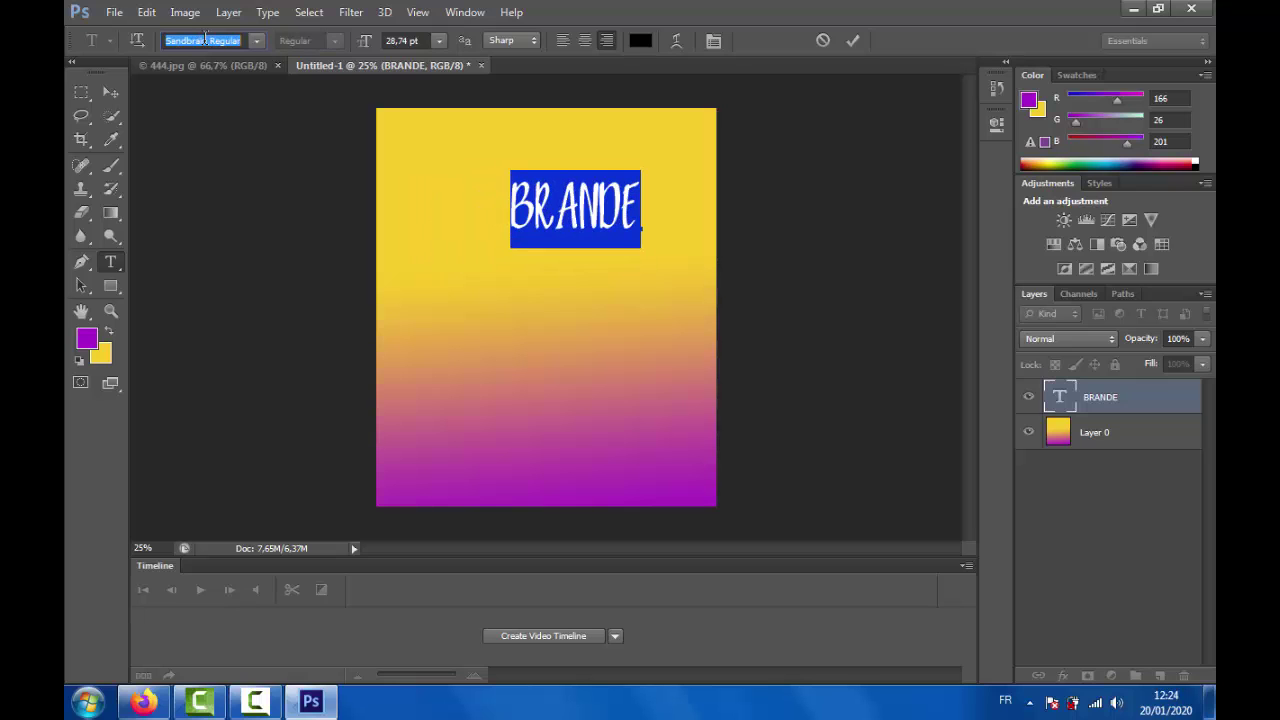
key(ctrl+h)
key(ctrl+h)
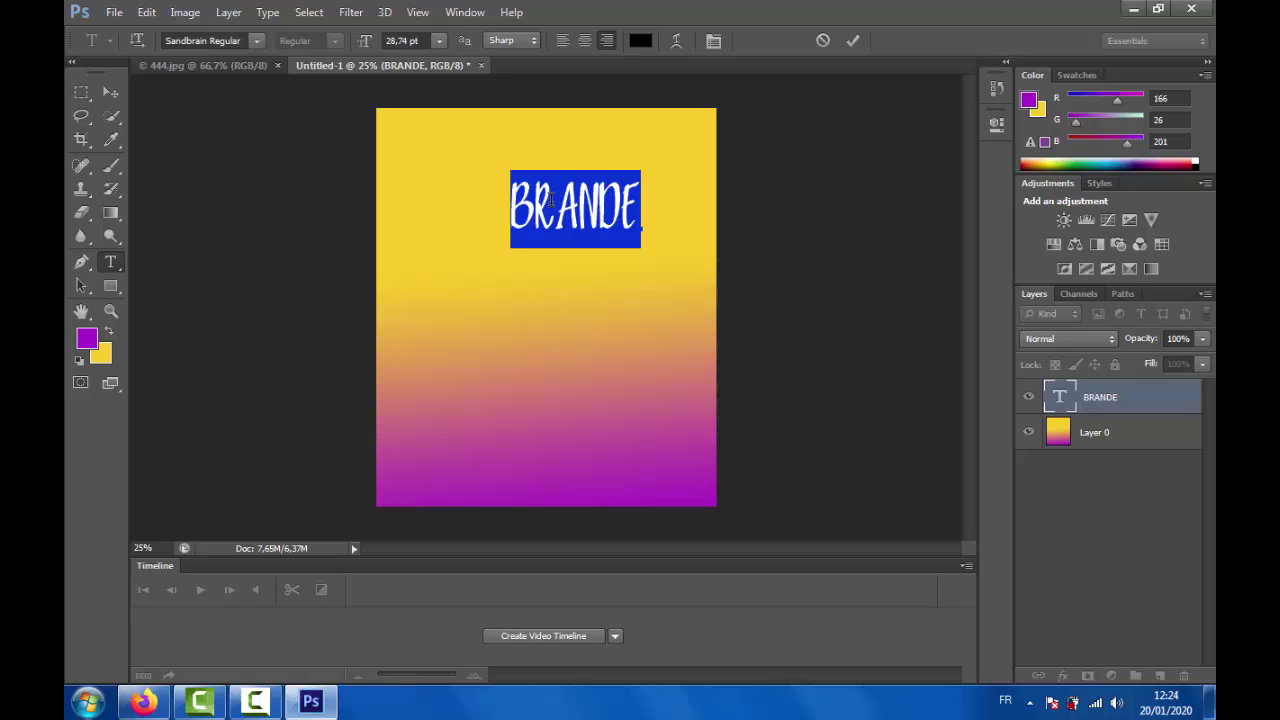
Set the colour of the selected BRANDE text to near-white, RGB 249, 249, 249
click(85, 340)
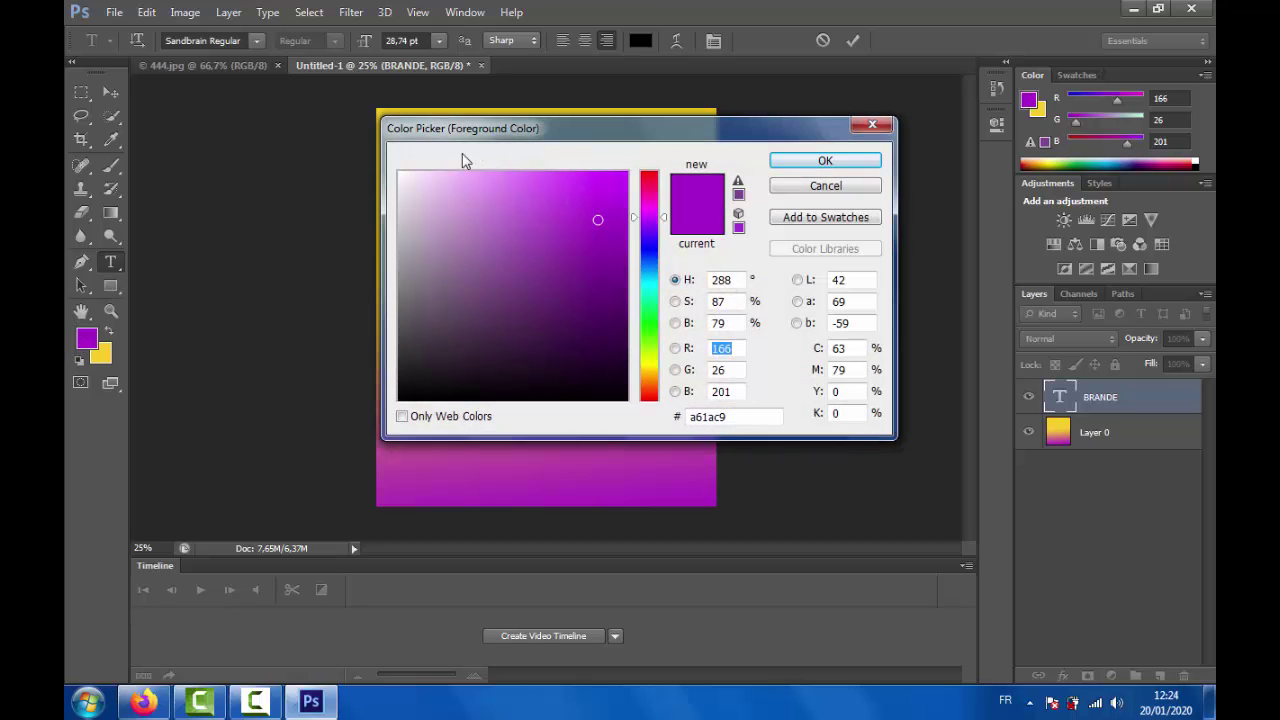
click(399, 177)
click(786, 162)
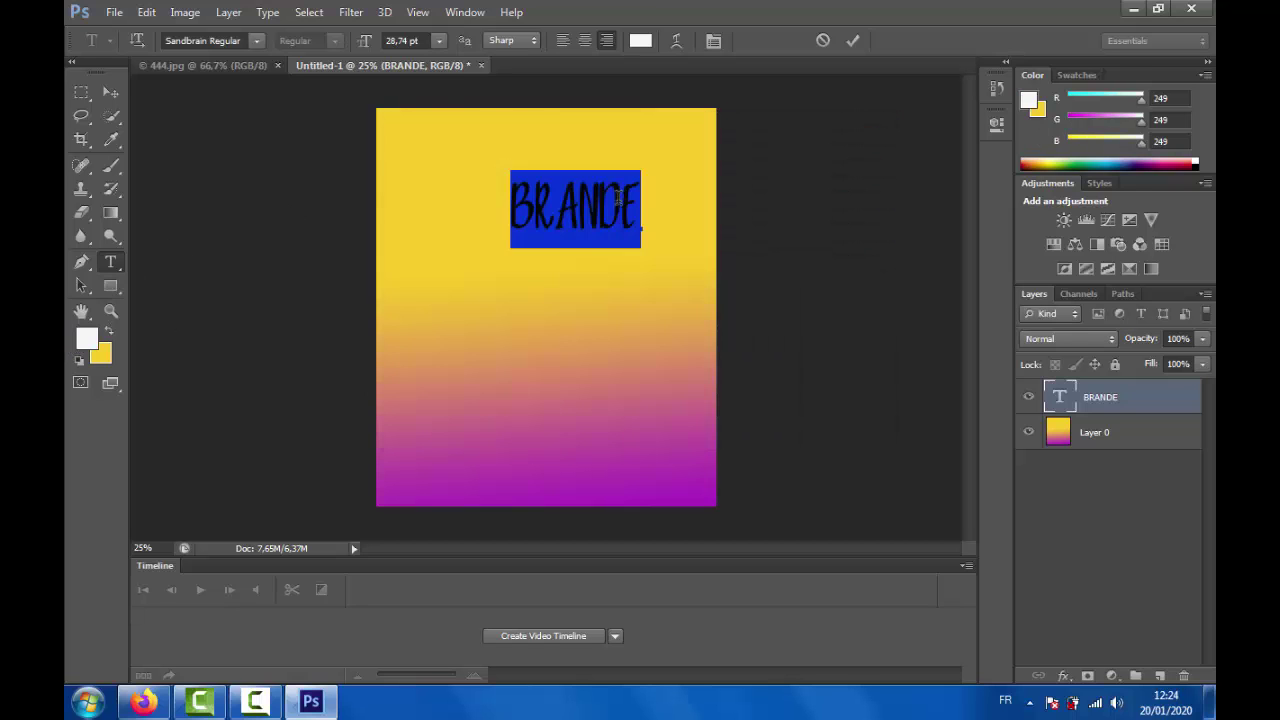
Enlarge the BRANDE text with Free Transform to about 159% width and 115% height in the upper part of the canvas
click(600, 196)
double_click(600, 196)
click(146, 12)
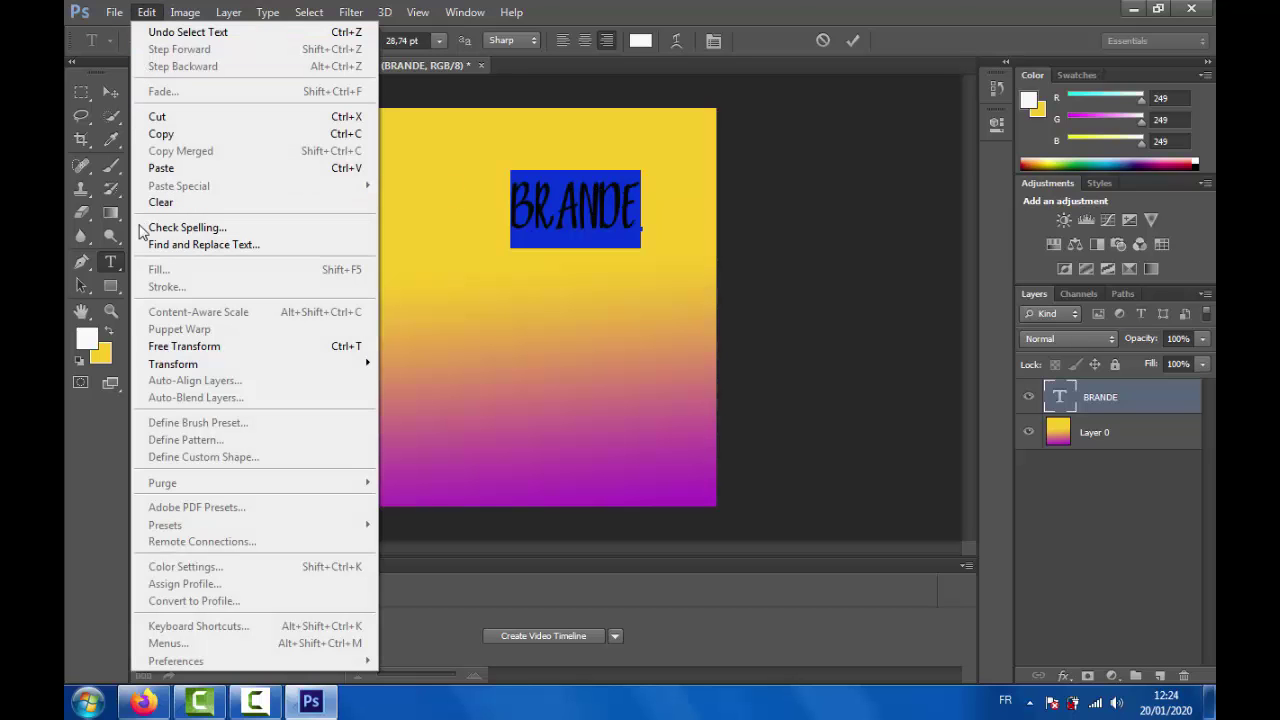
click(200, 346)
drag(641, 248, 727, 268)
mouse_move(635, 246)
mouse_down()
mouse_move(620, 234)
mouse_move(652, 245)
mouse_up()
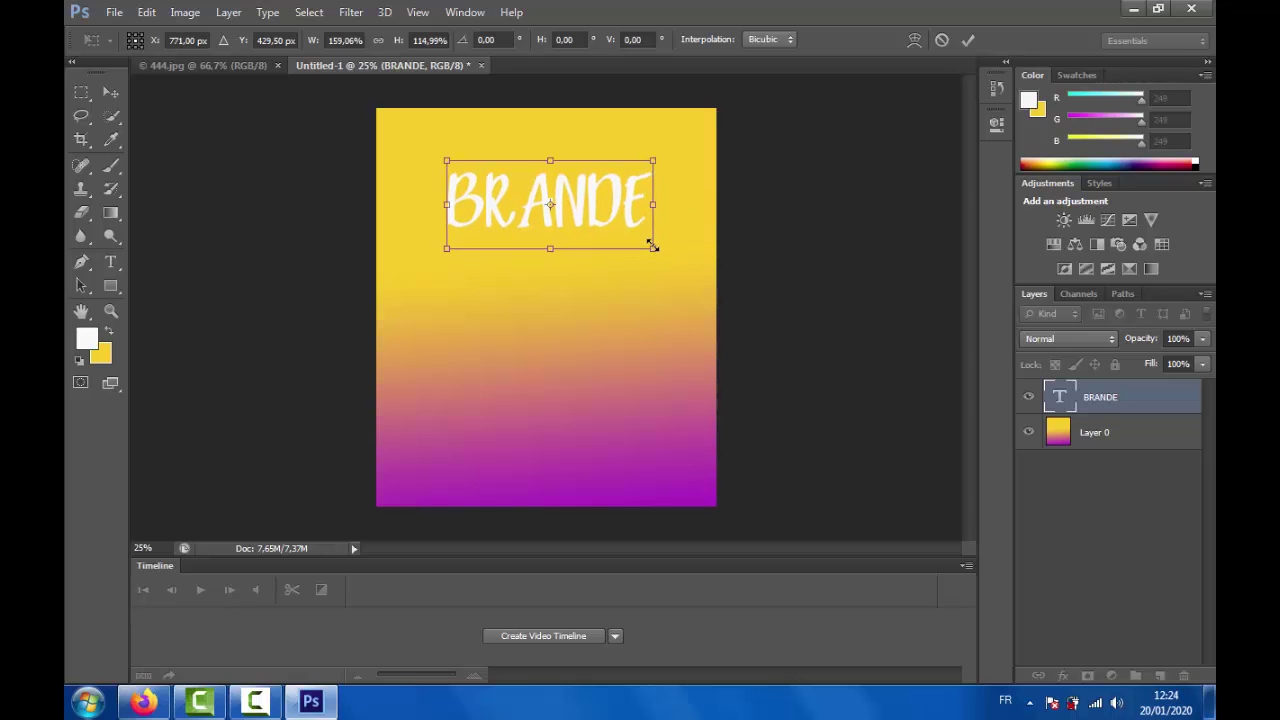
key(Return)
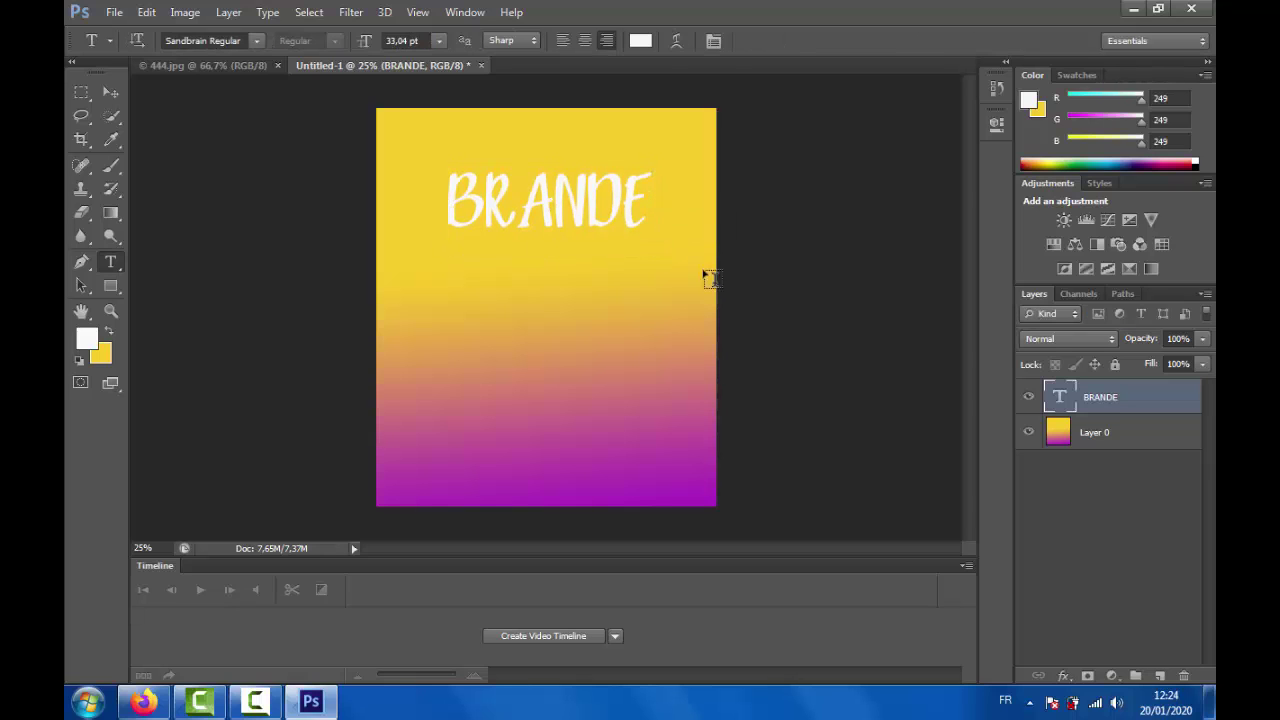
Add a drop shadow to the BRANDE text layer with the spread at about 27%
click(1063, 676)
click(1080, 661)
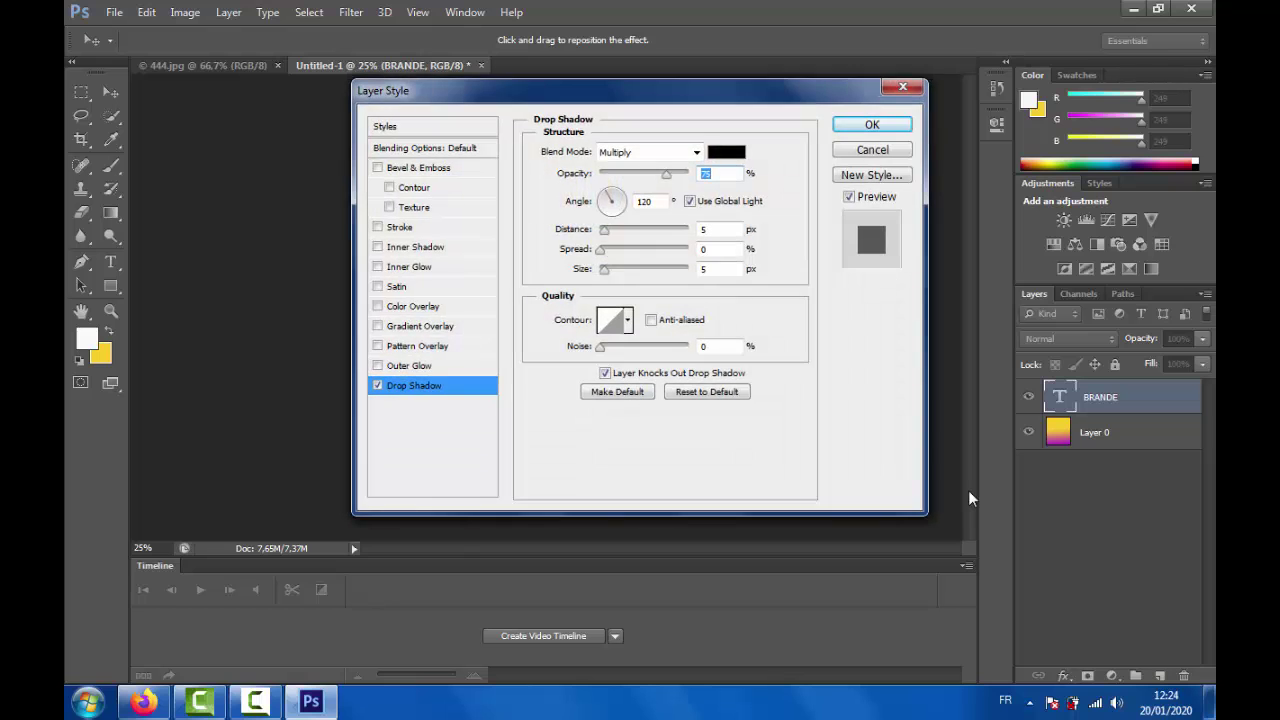
drag(625, 90, 901, 246)
drag(882, 403, 904, 402)
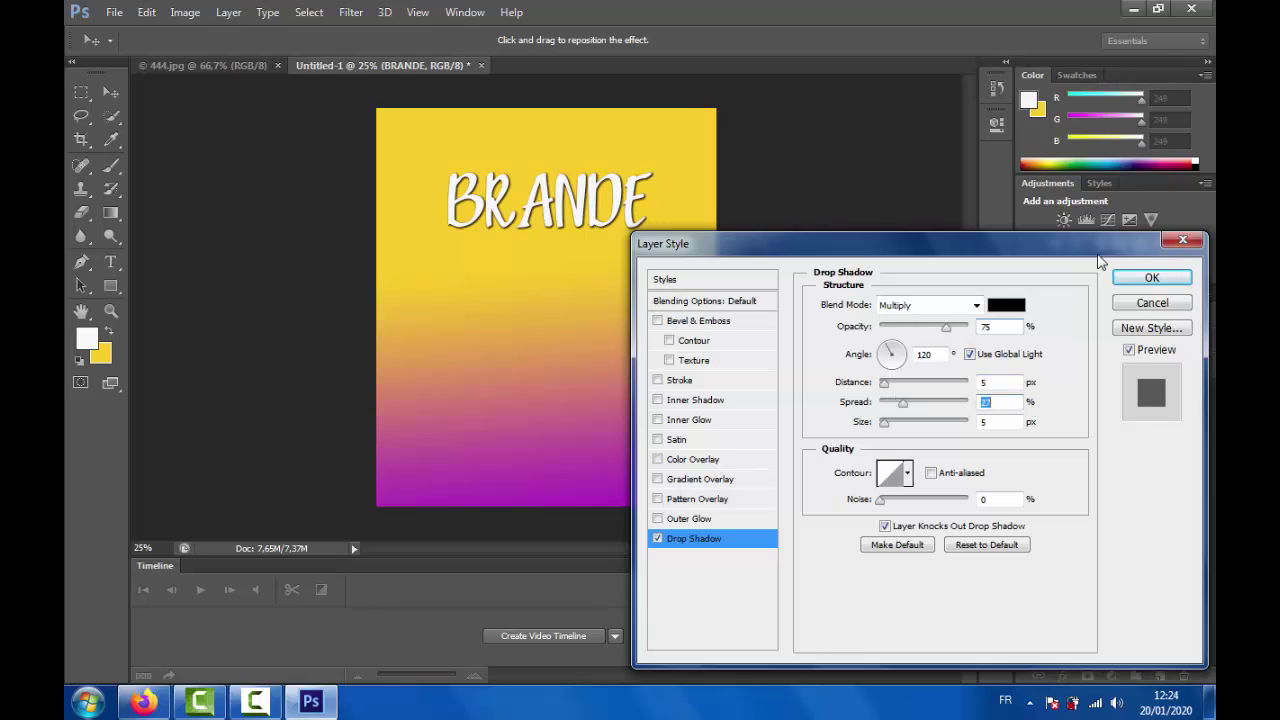
click(1152, 275)
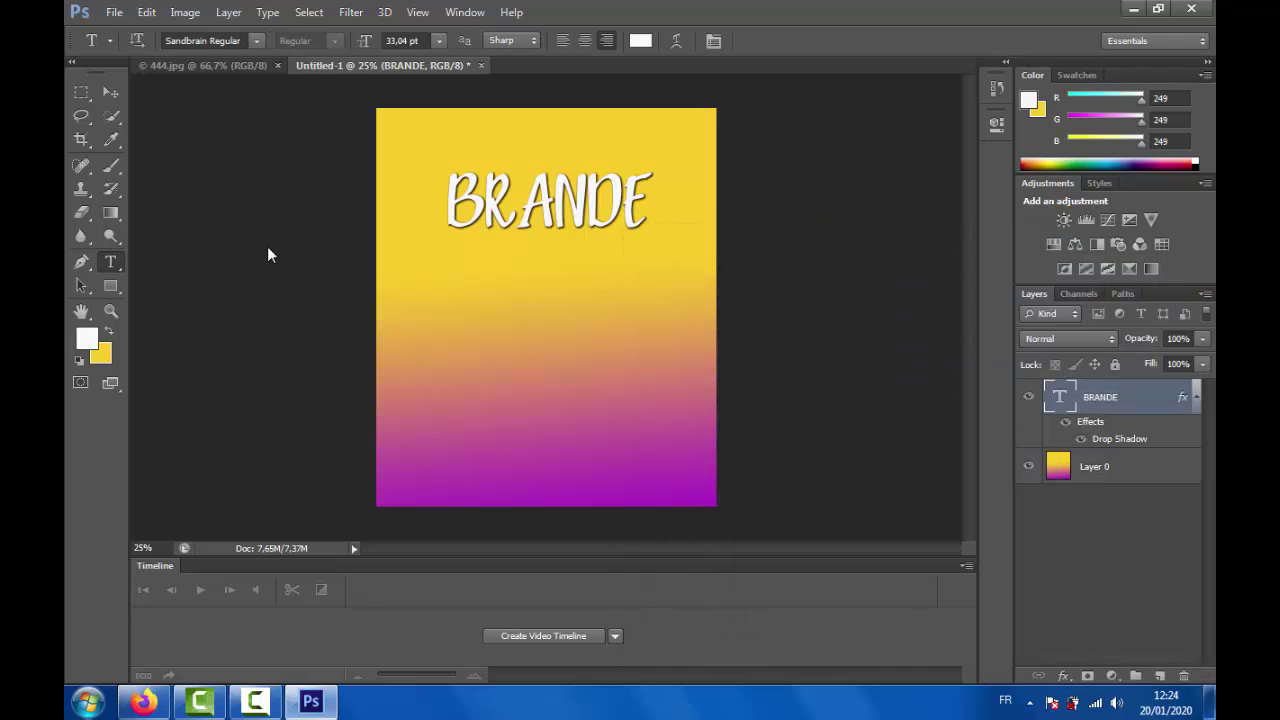
Add a new text layer reading NEW STYLE below the BRANDE title
click(510, 331)
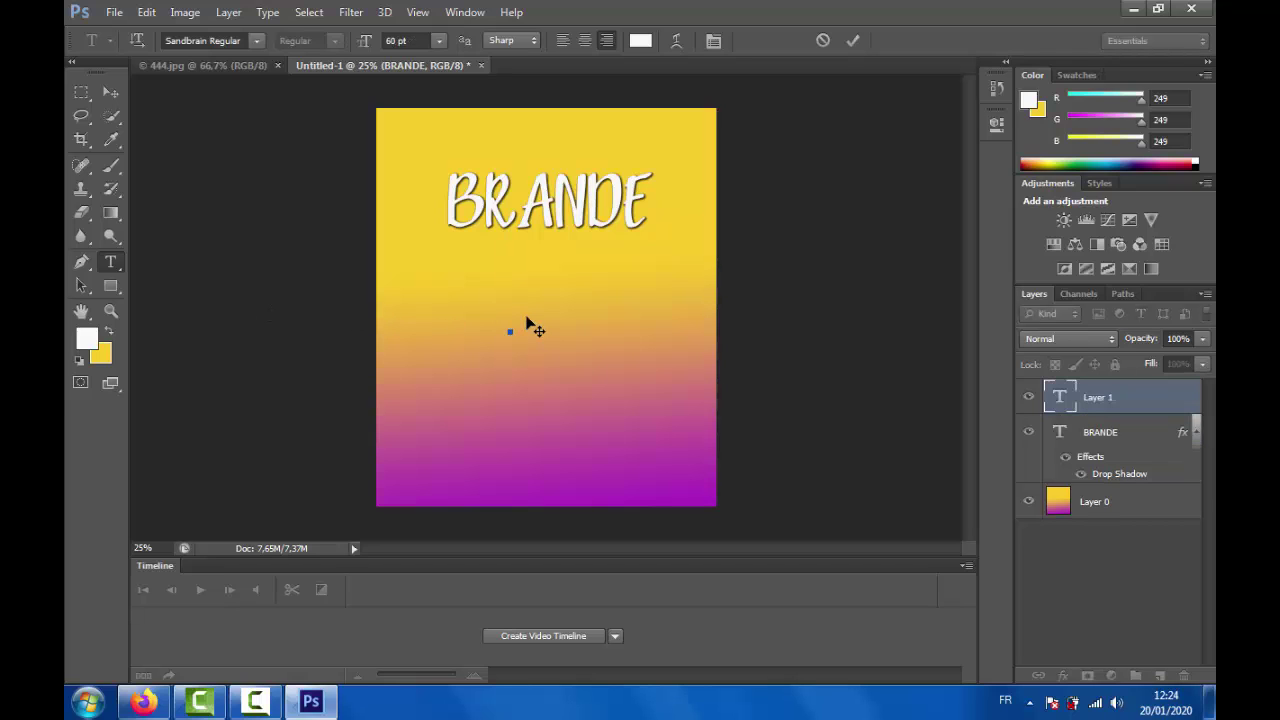
text(NEW ST)
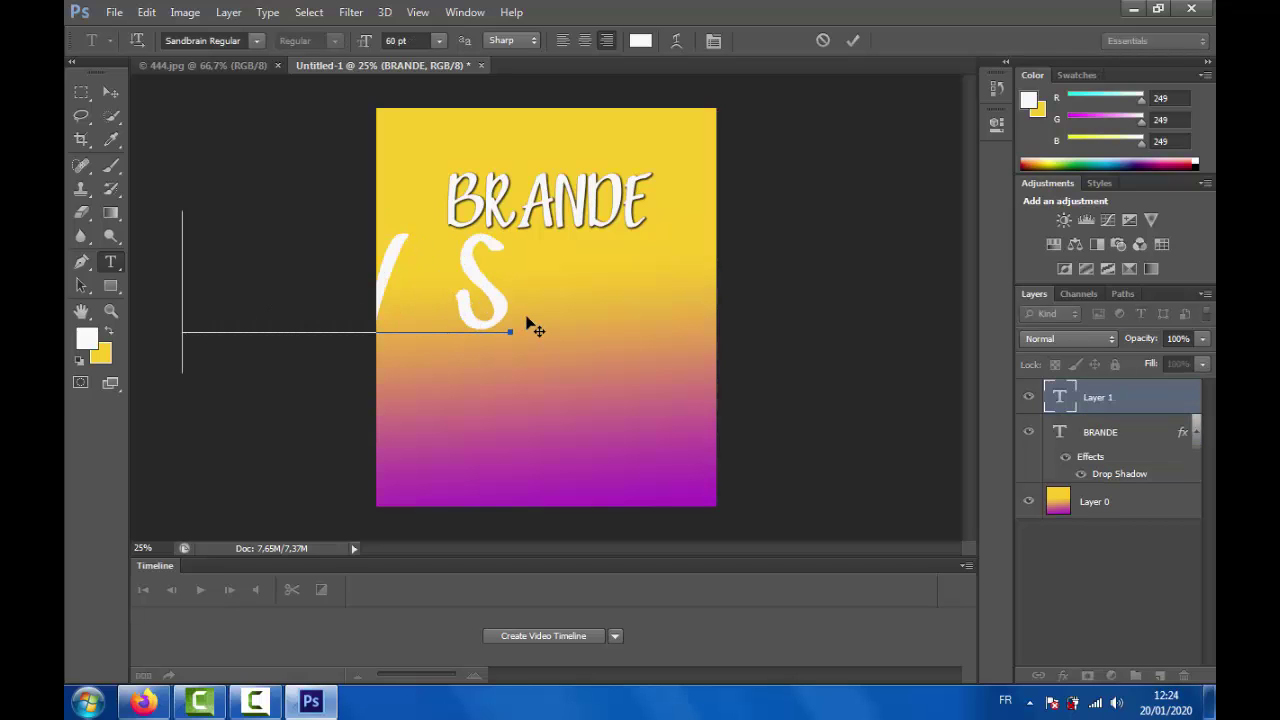
text(YLE)
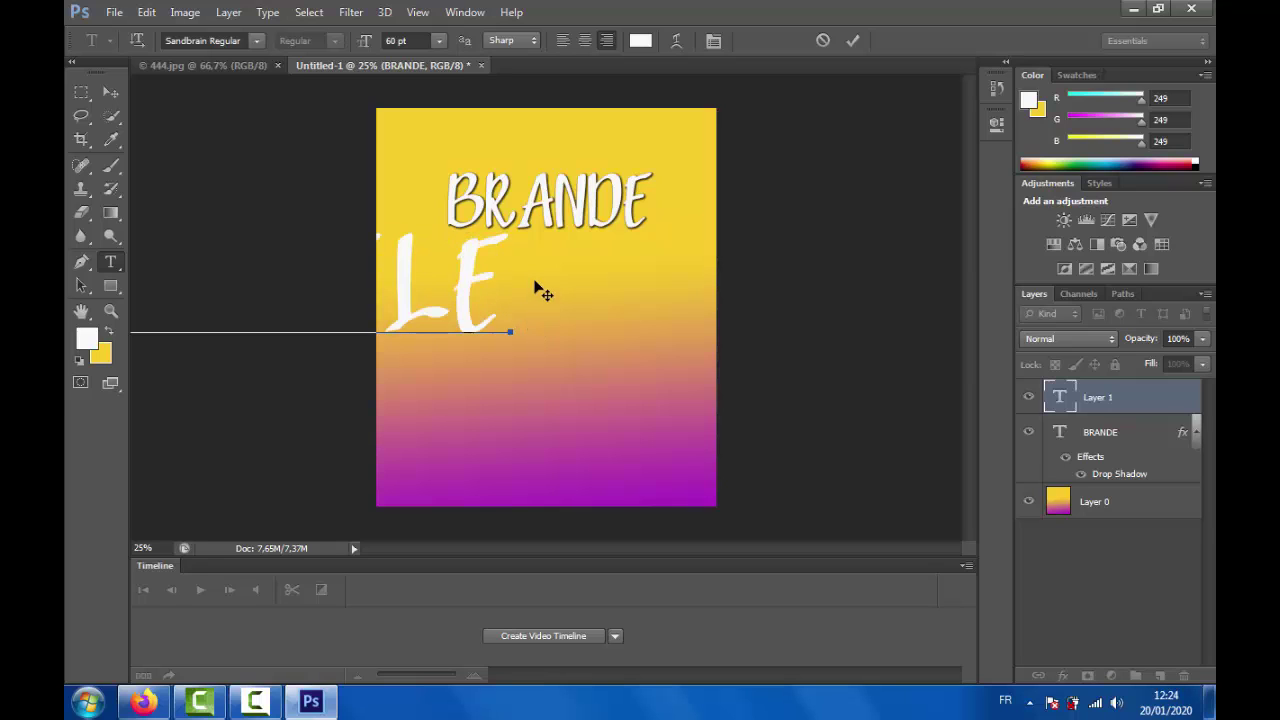
Set the font of the whole NEW STYLE text to Segoe UI
key(ctrl+a)
click(224, 42)
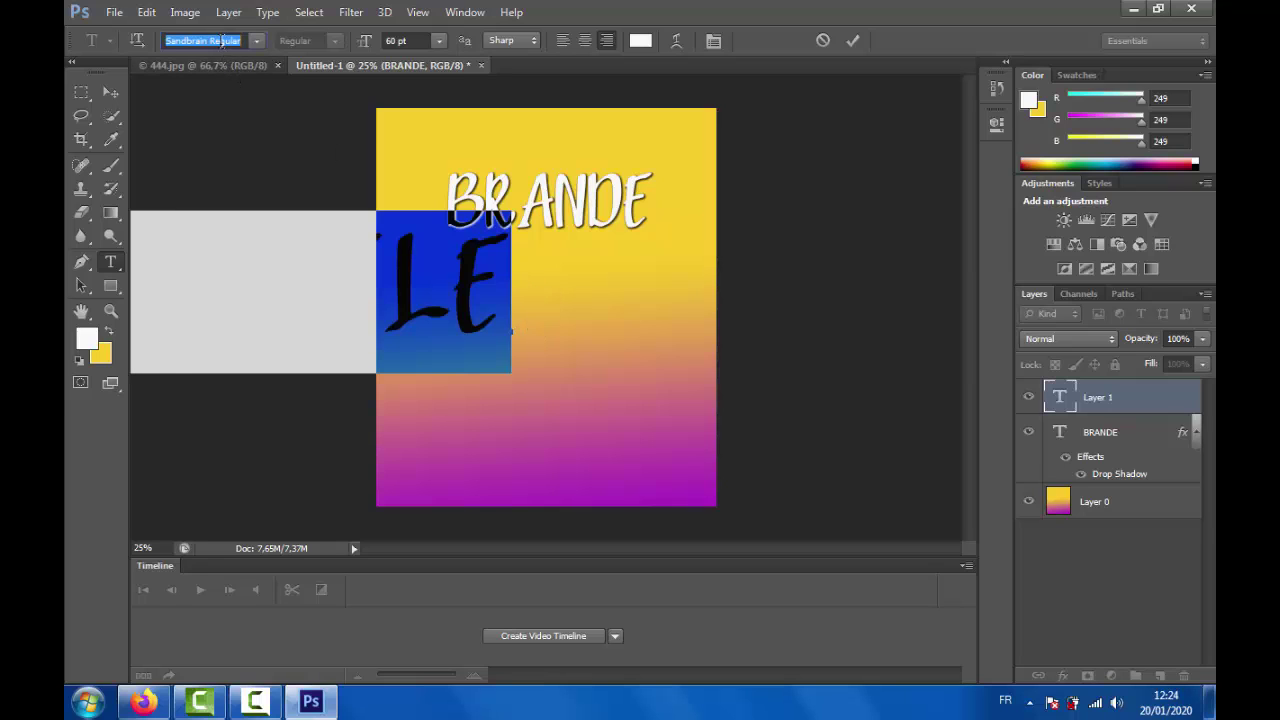
key(Down)
key(Down)
key(Down)
key(Down)
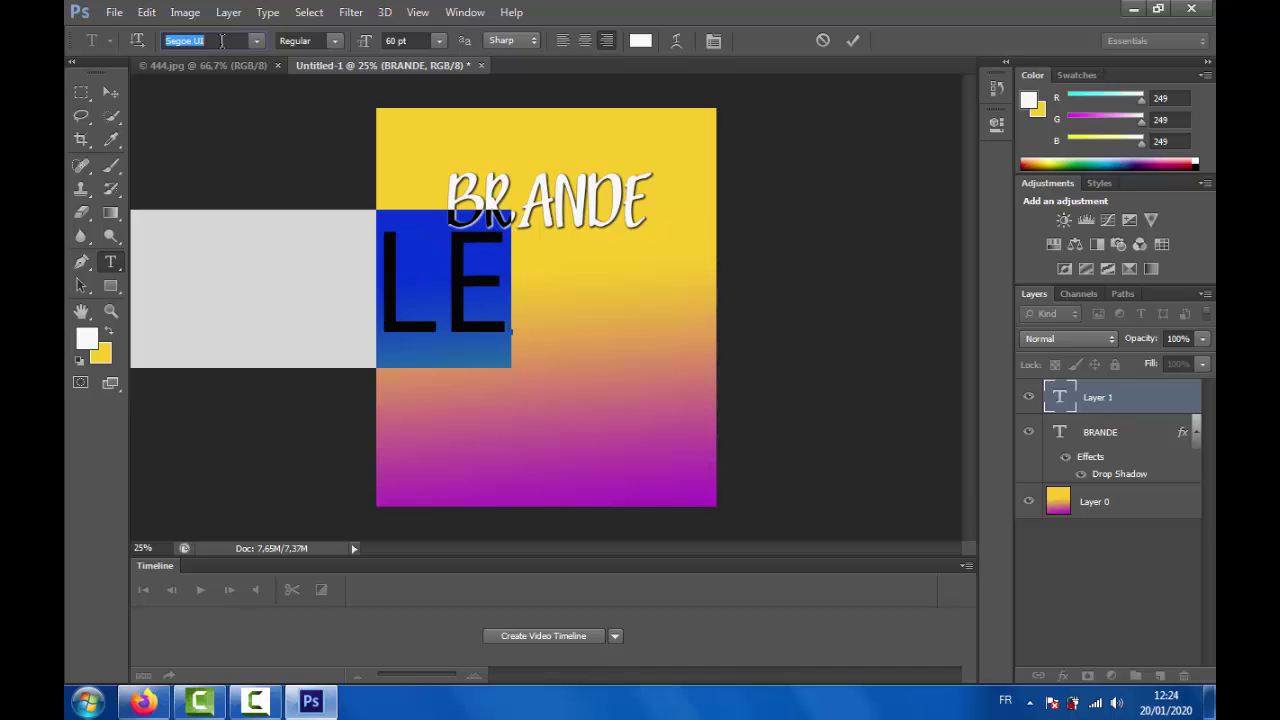
Scale the NEW STYLE text down to about 21% and place it directly beneath BRANDE, aligned with its left edge
click(146, 12)
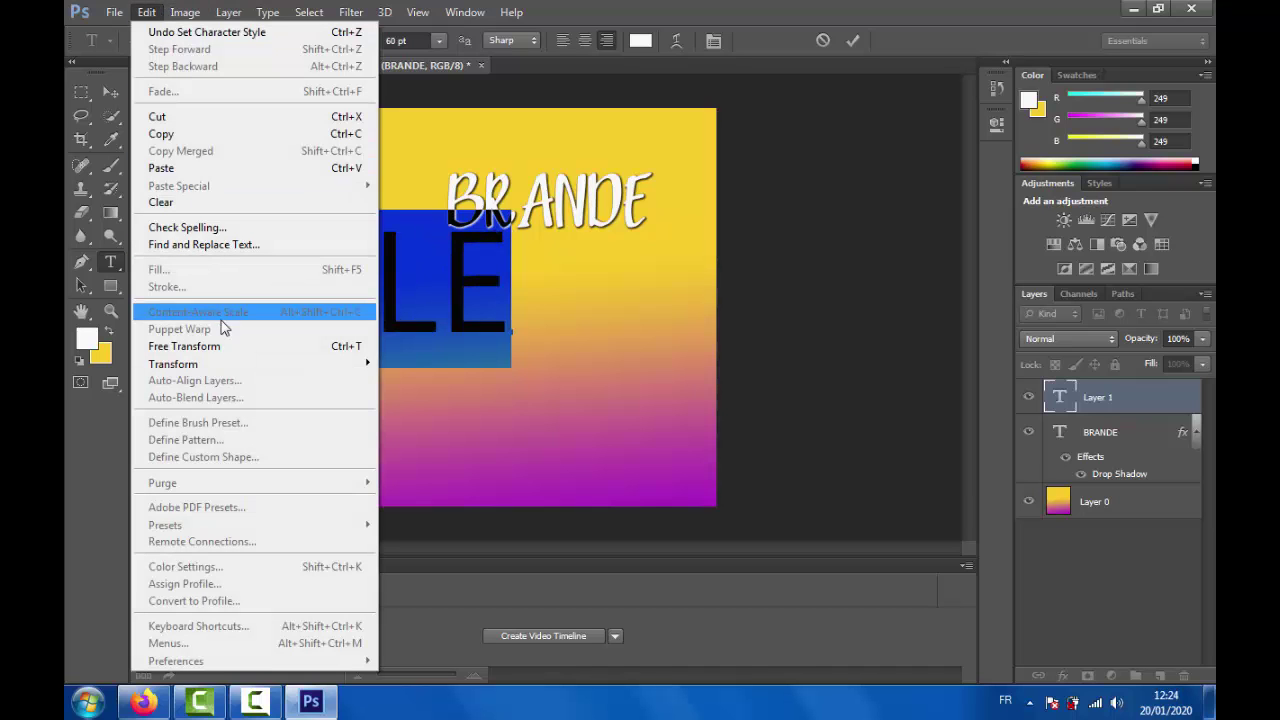
click(226, 348)
drag(510, 330, 273, 335)
drag(265, 313, 572, 257)
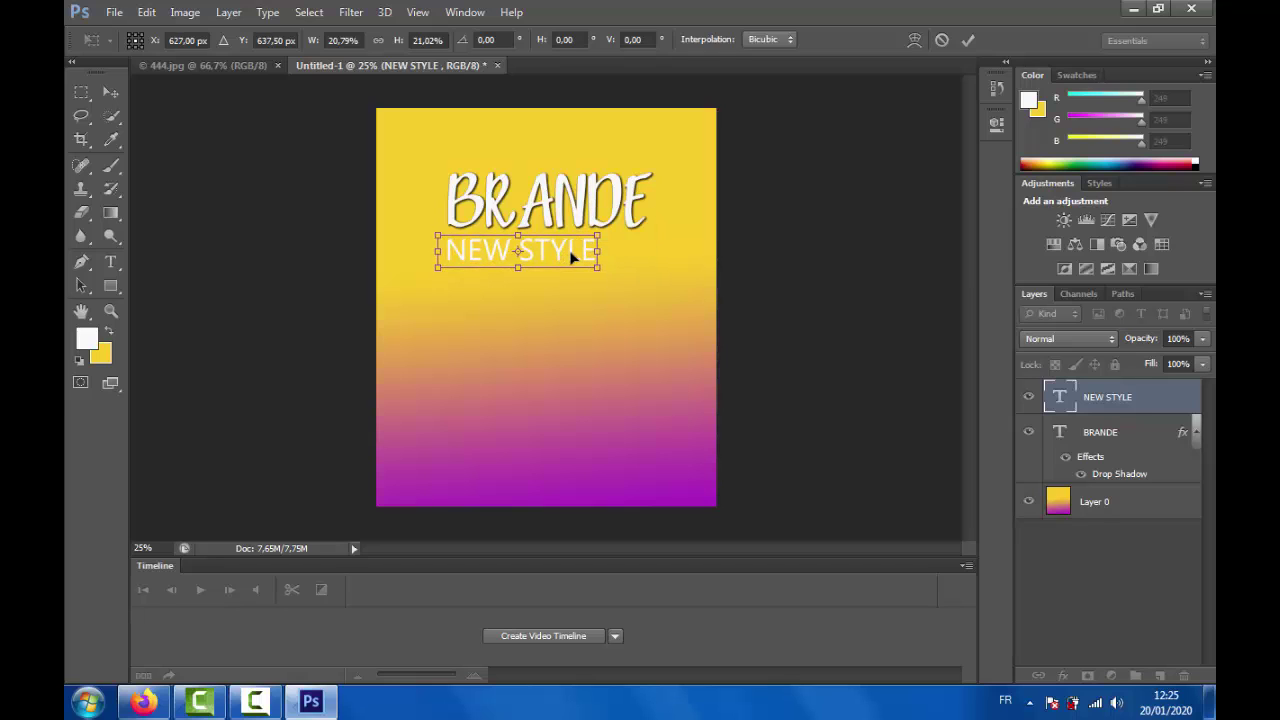
key(Return)
key(t)
double_click(556, 254)
key(ctrl+a)
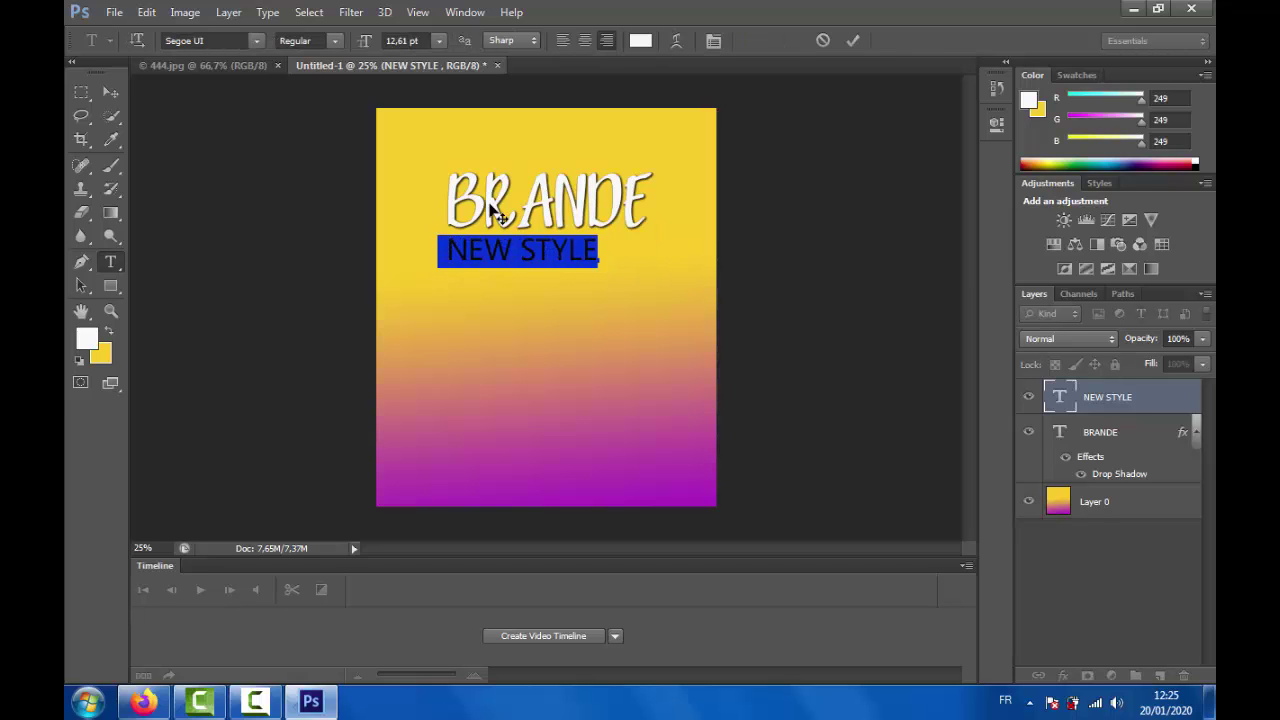
click(108, 93)
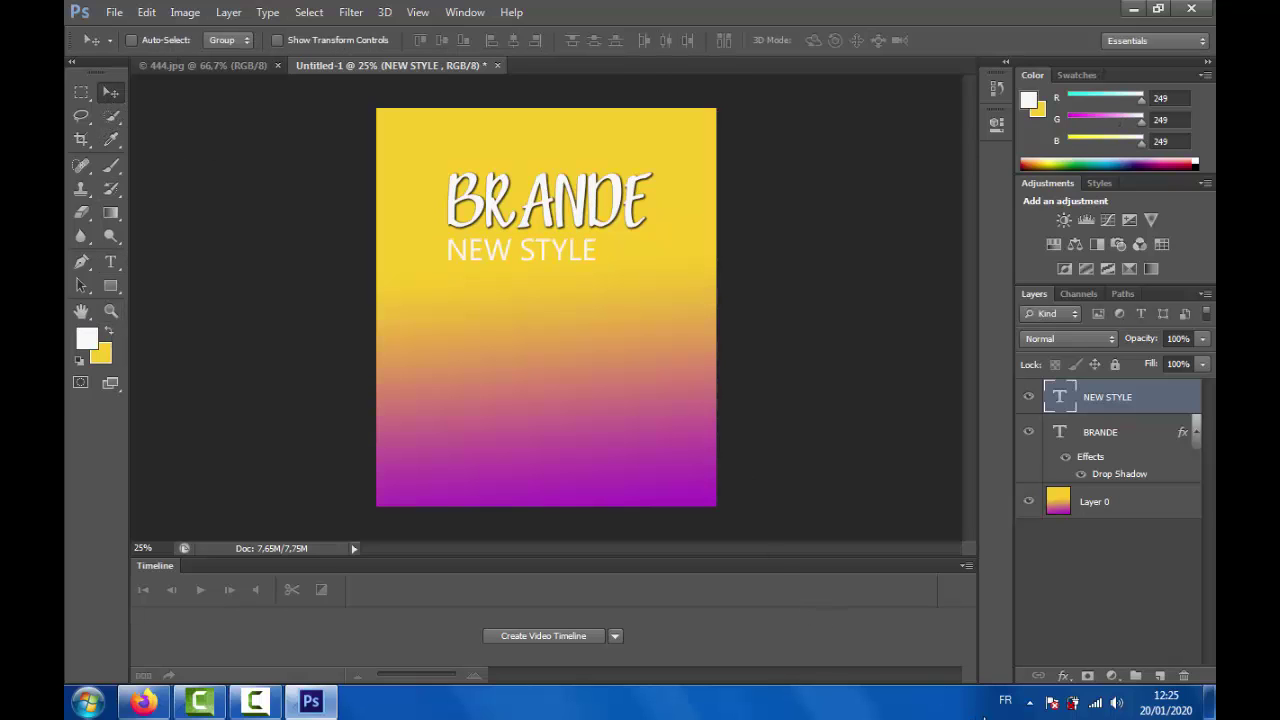
Add a drop shadow to the NEW STYLE text layer with the spread at about 20%
click(1063, 676)
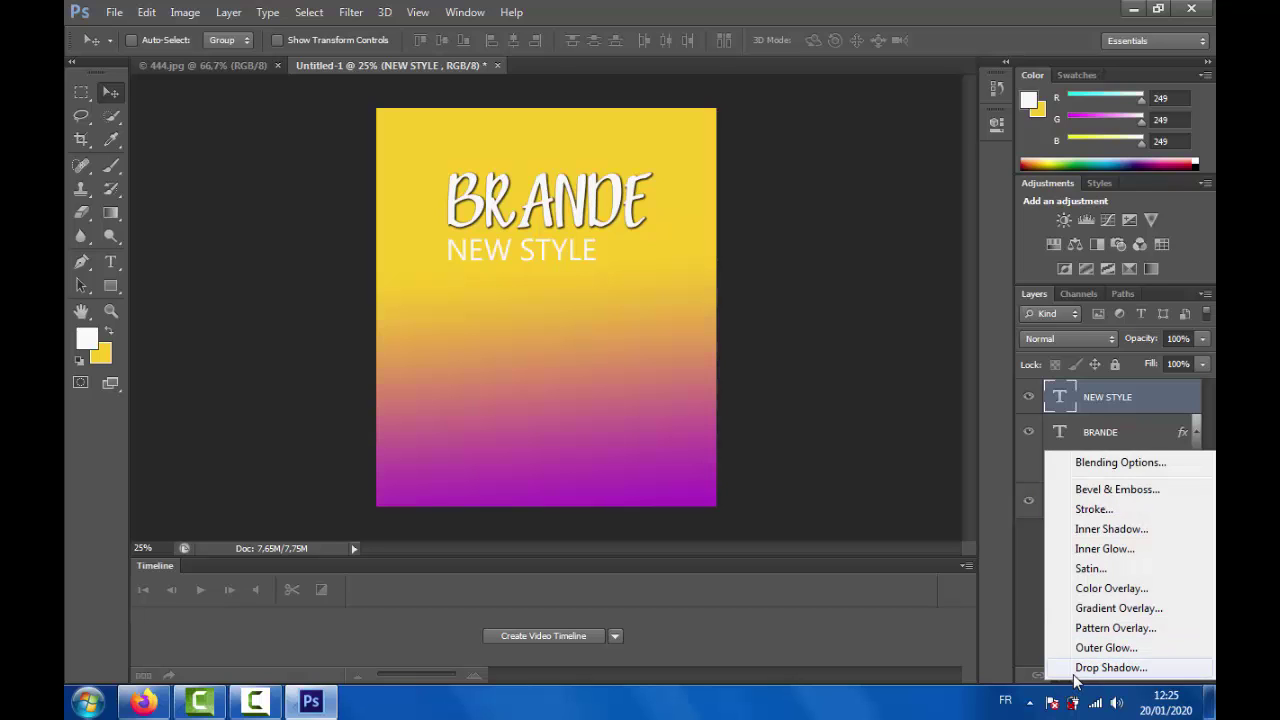
click(1075, 675)
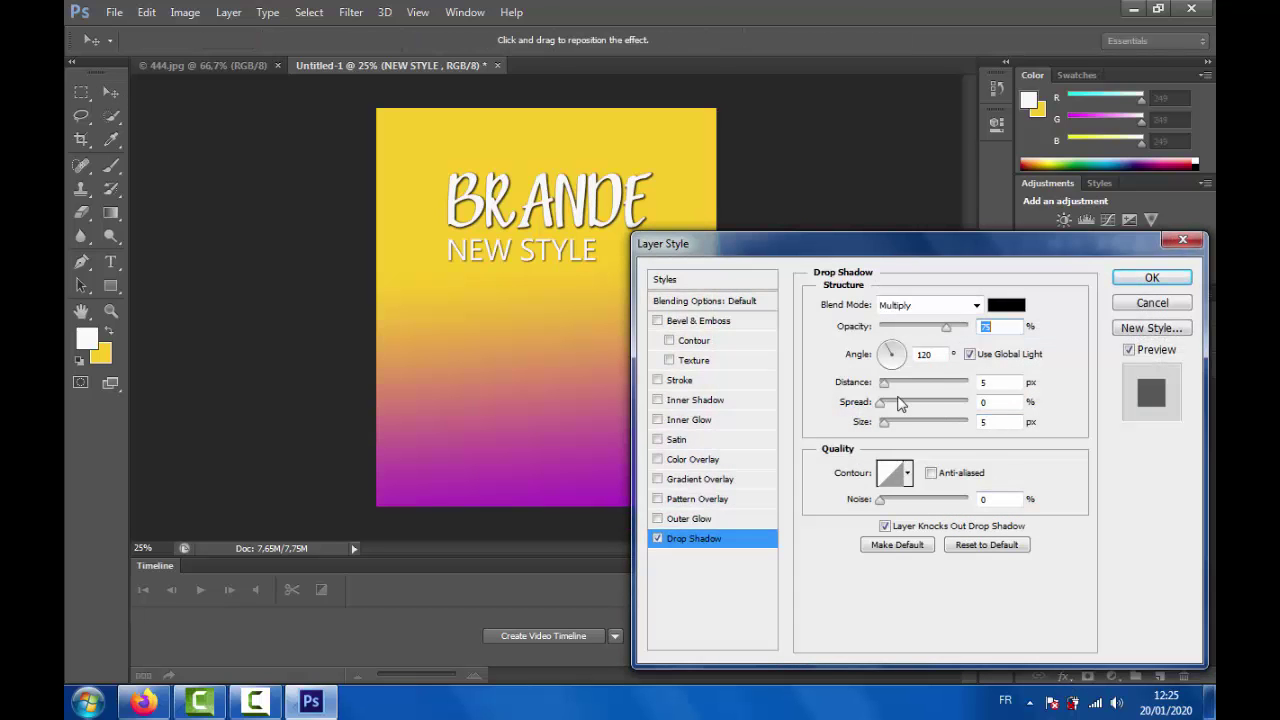
click(900, 403)
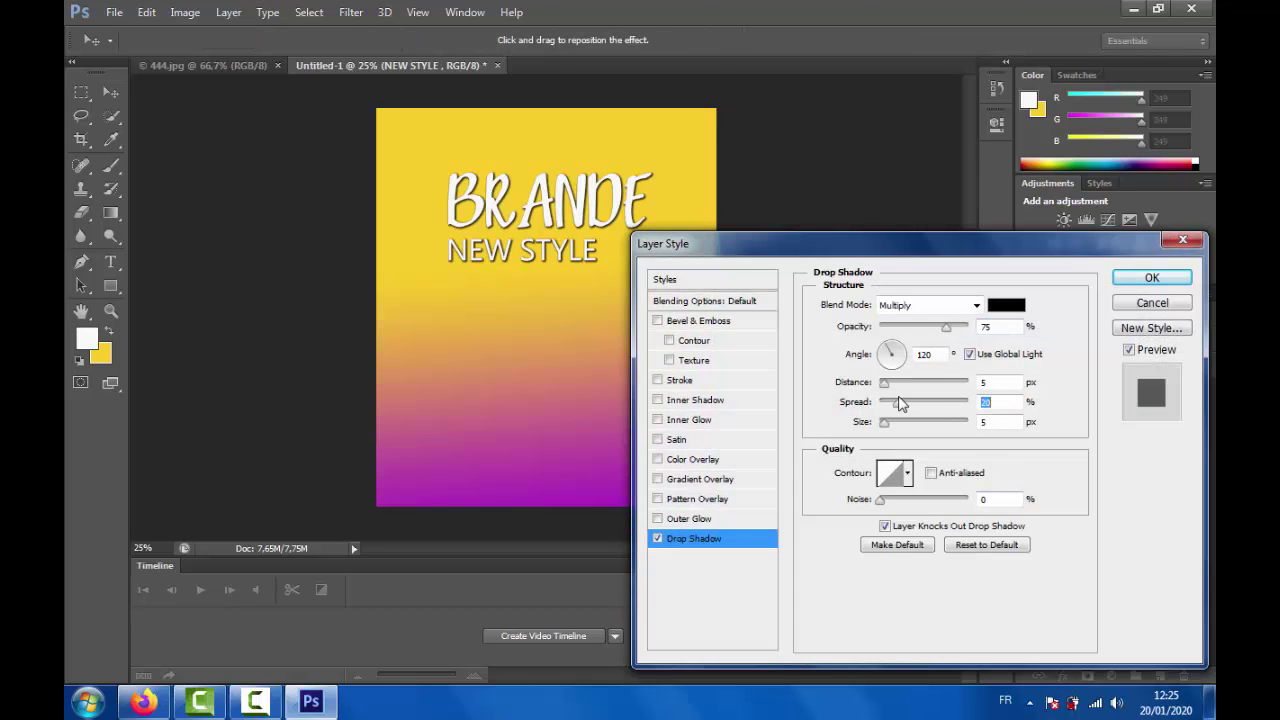
click(1155, 280)
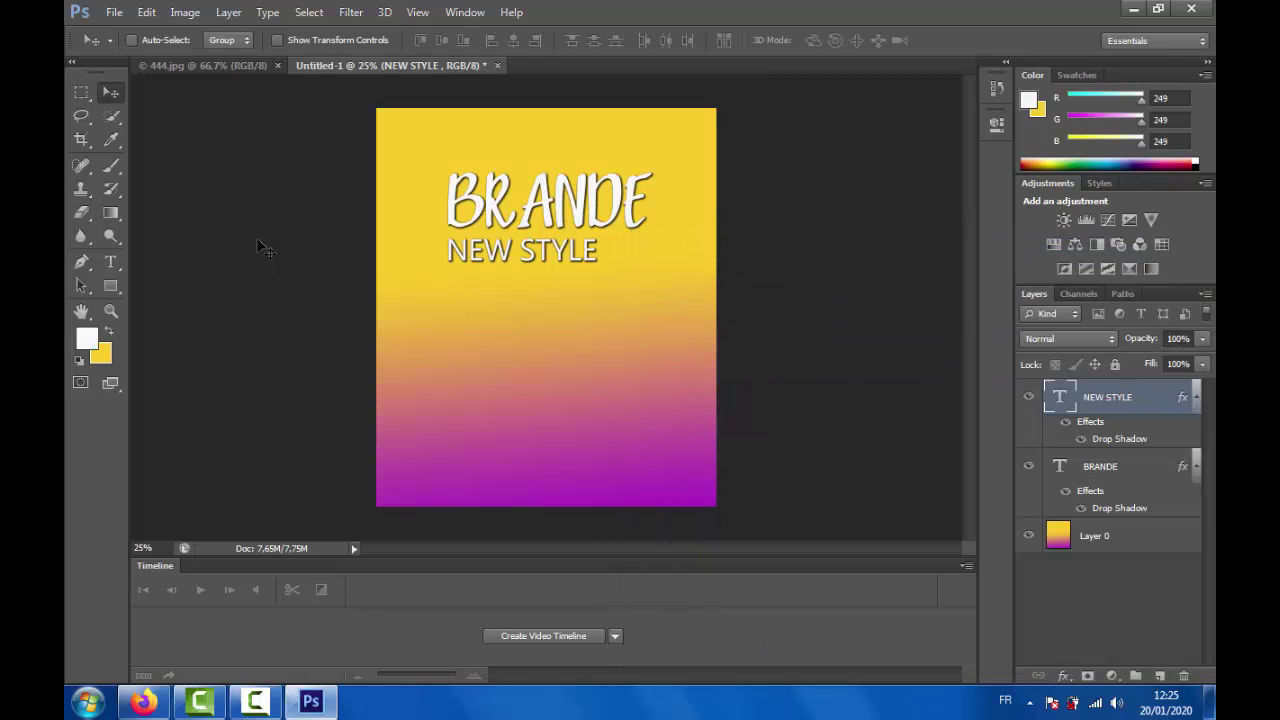
click(255, 702)
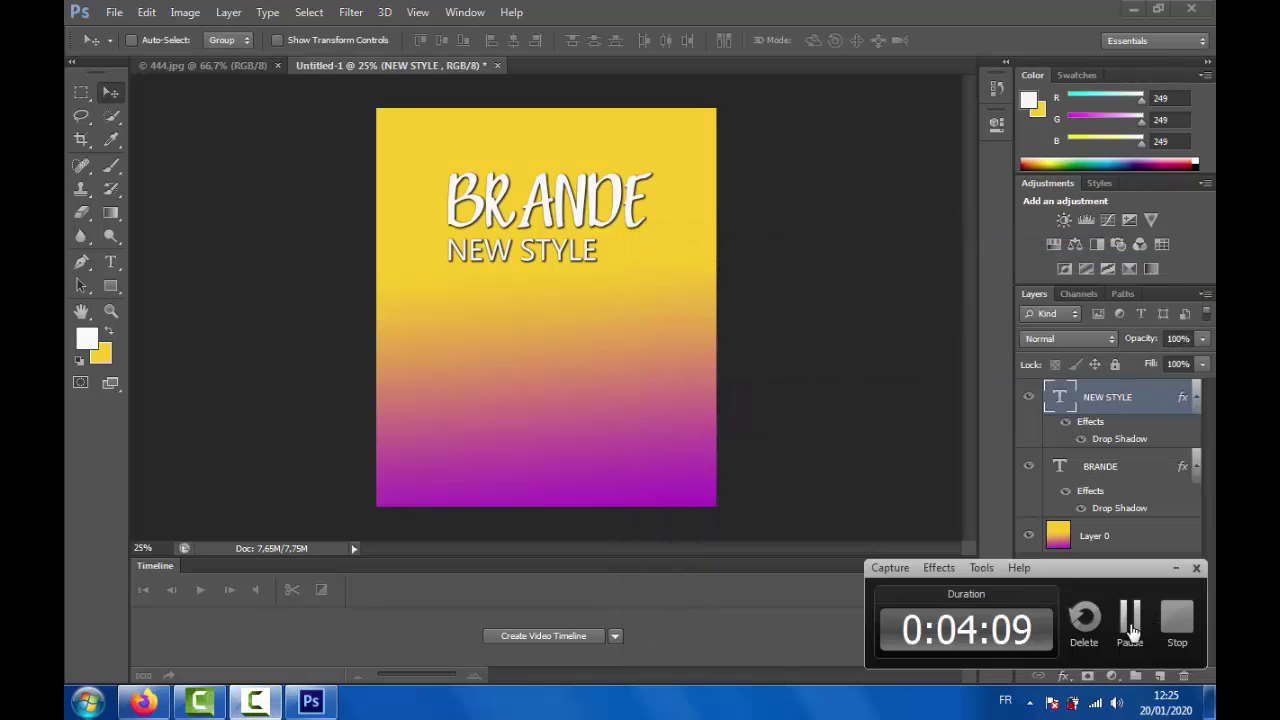
click(1131, 630)
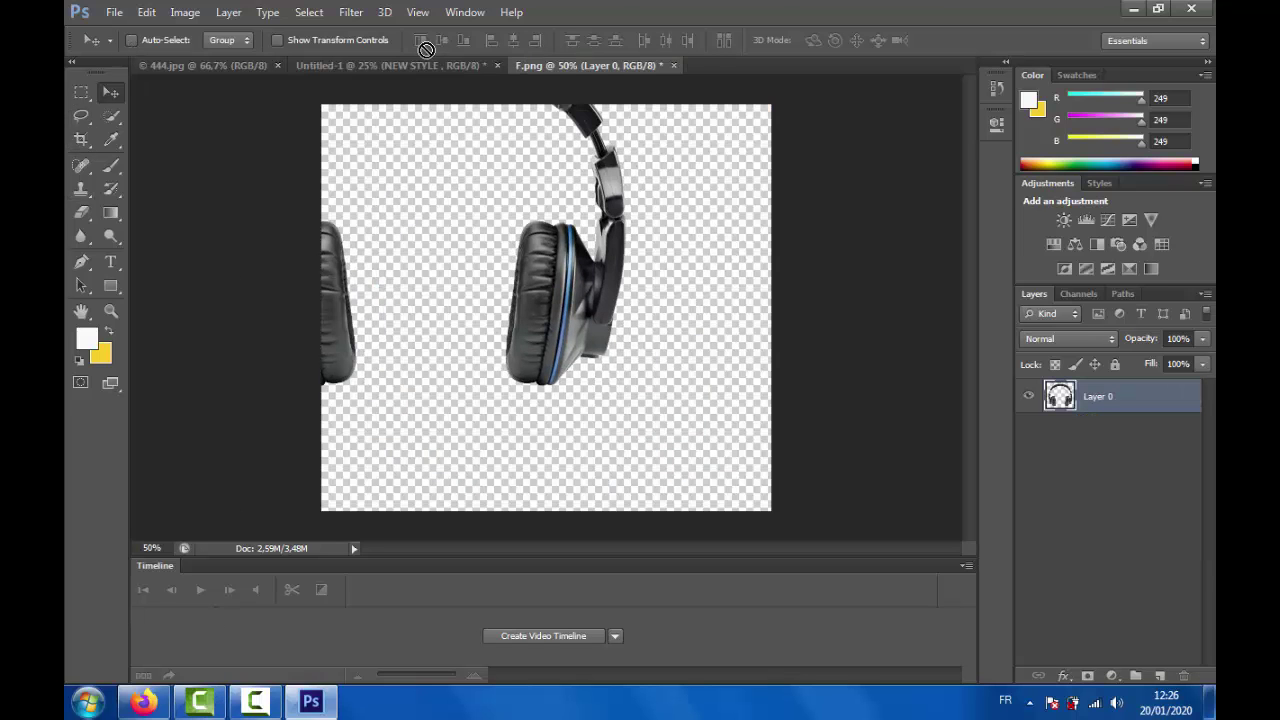
Bring the headphones from F.png into the Untitled-1 design and scale them down beneath the NEW STYLE text
drag(425, 50, 567, 310)
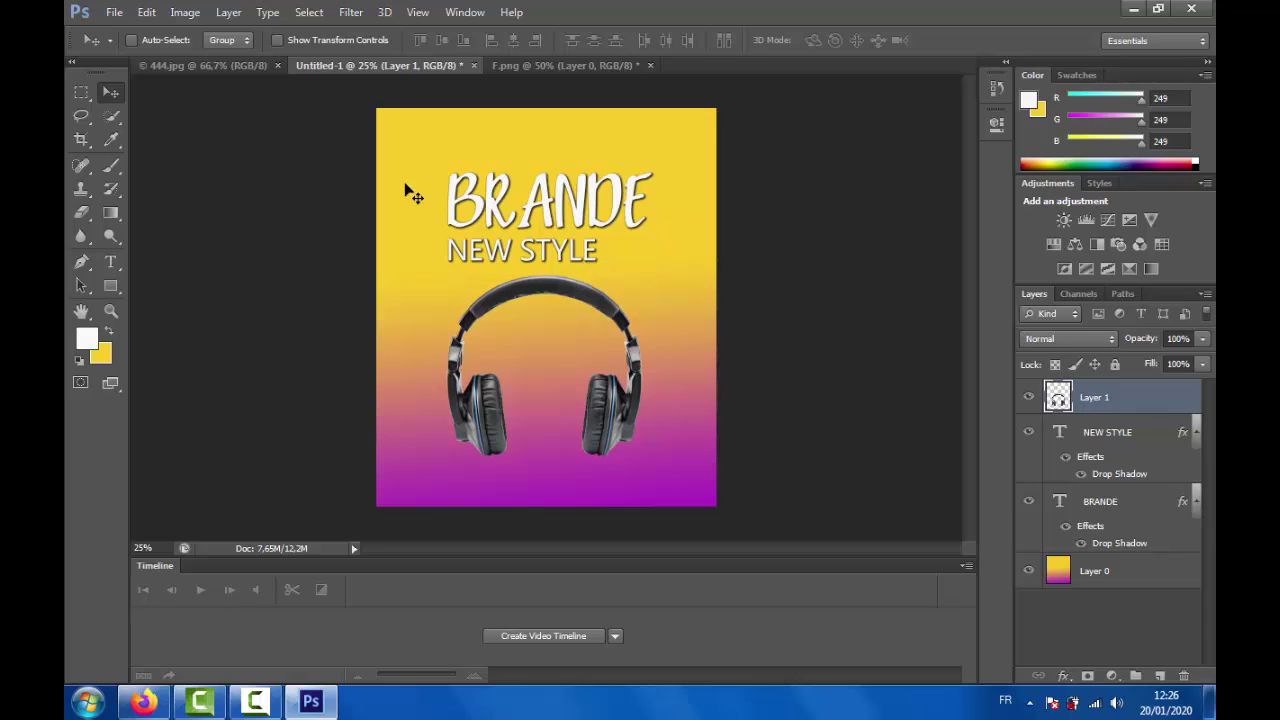
click(146, 12)
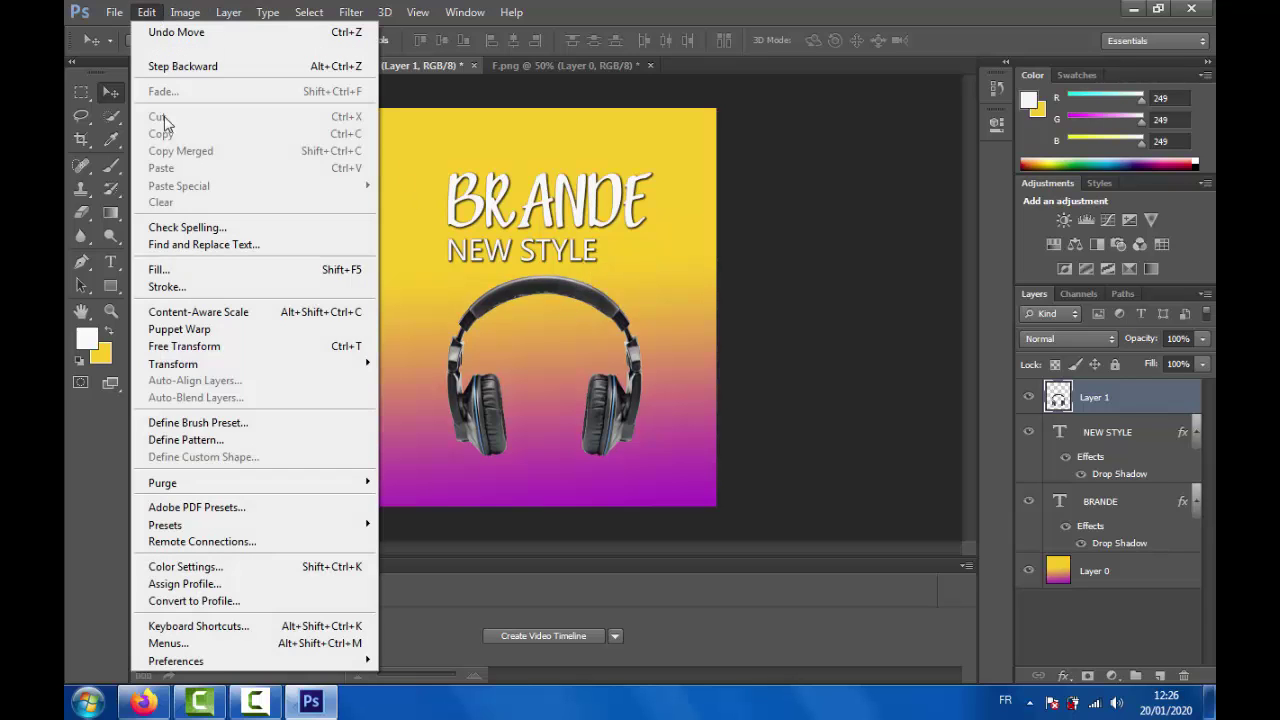
click(213, 347)
drag(641, 460, 557, 383)
key(Return)
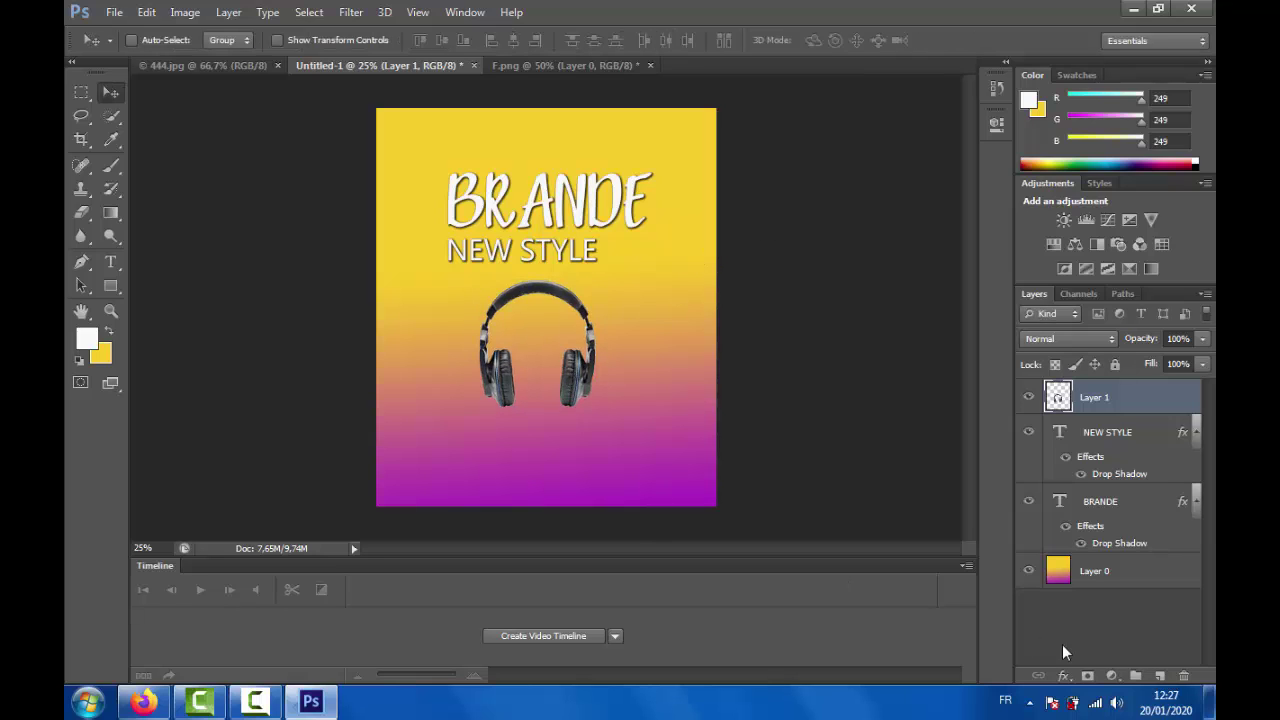
Create a new layer and paste the copied text Hanging Display as a text line below the headphones
click(1159, 676)
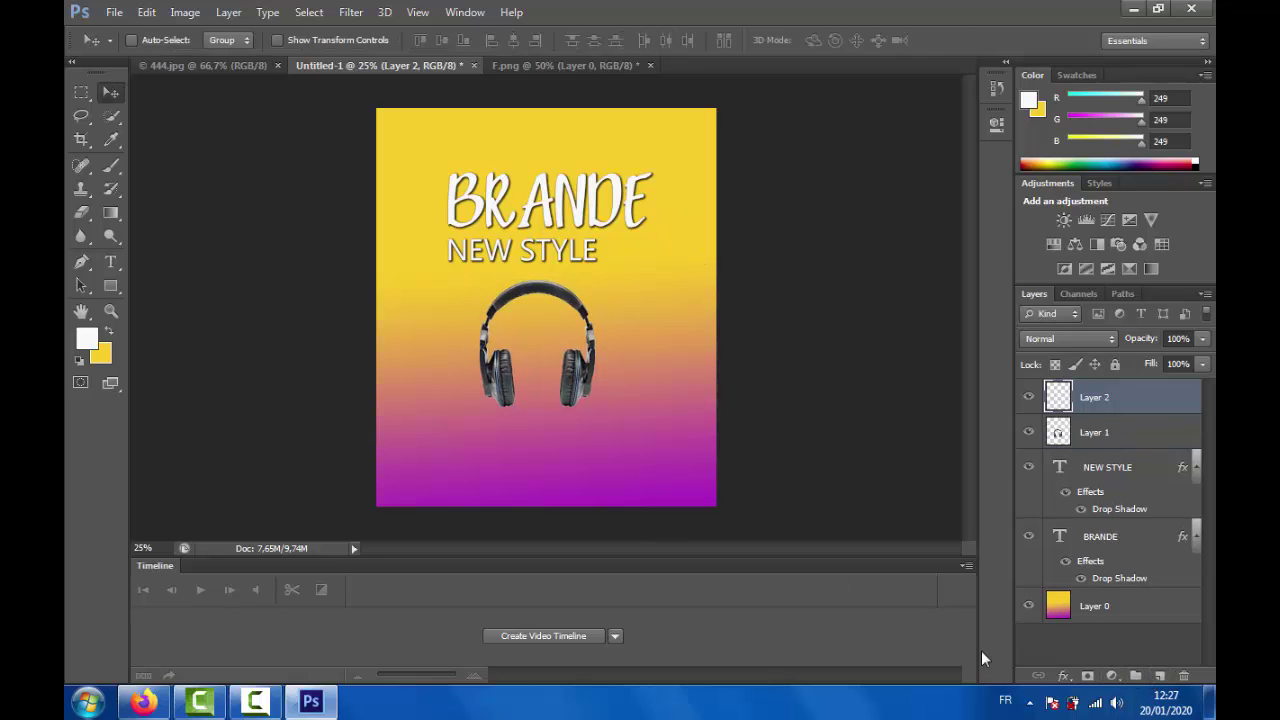
click(110, 262)
click(507, 440)
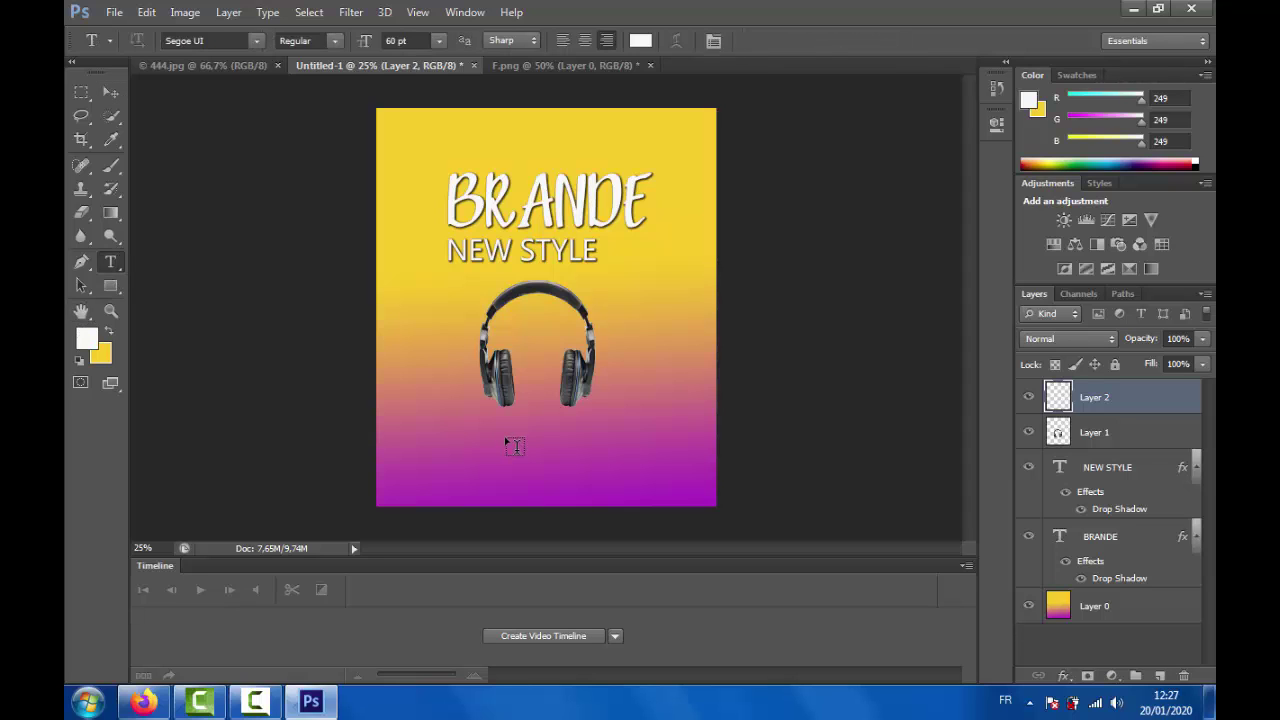
right_click(507, 440)
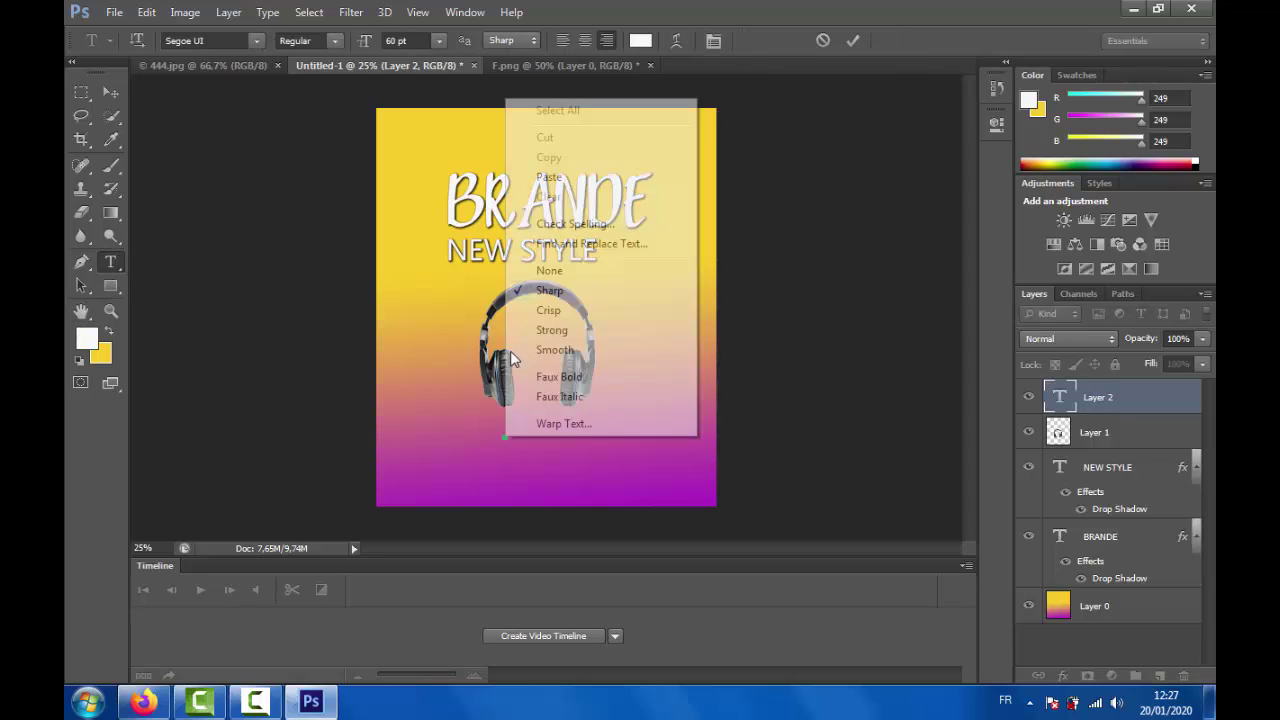
click(548, 177)
Set the size of the whole Hanging Display text to 11 pt
key(ctrl+a)
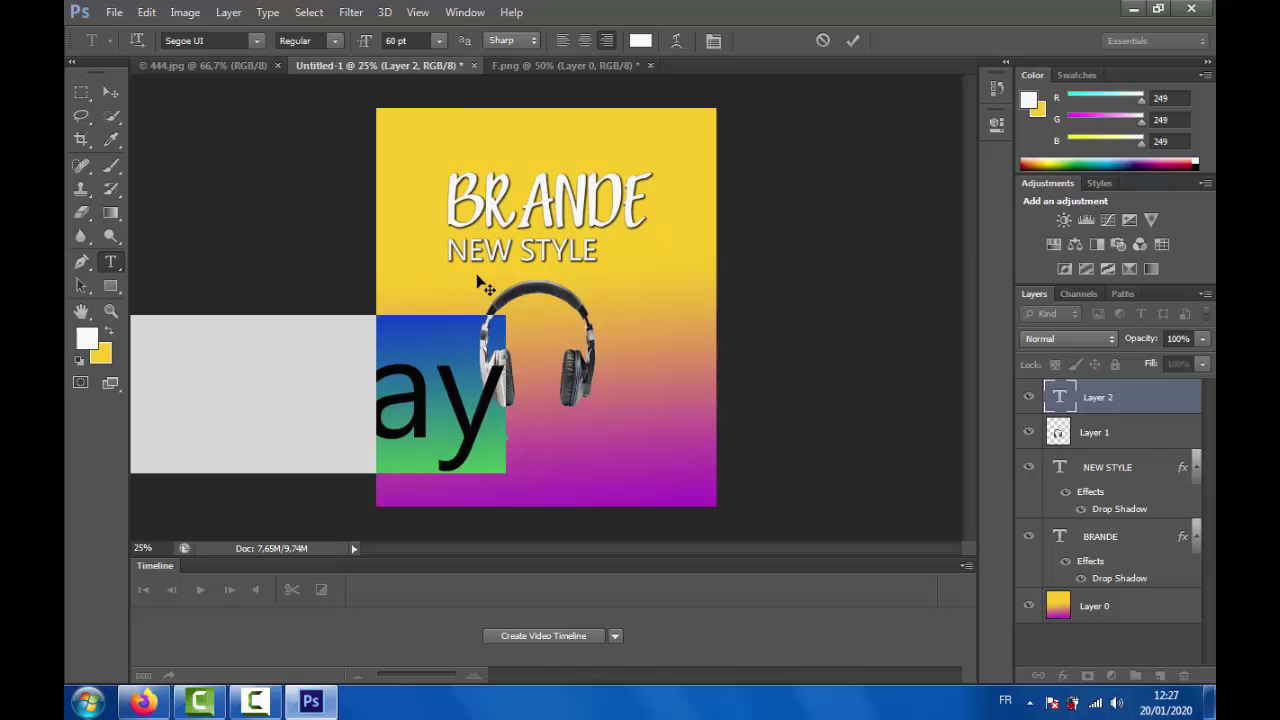
click(442, 40)
click(434, 166)
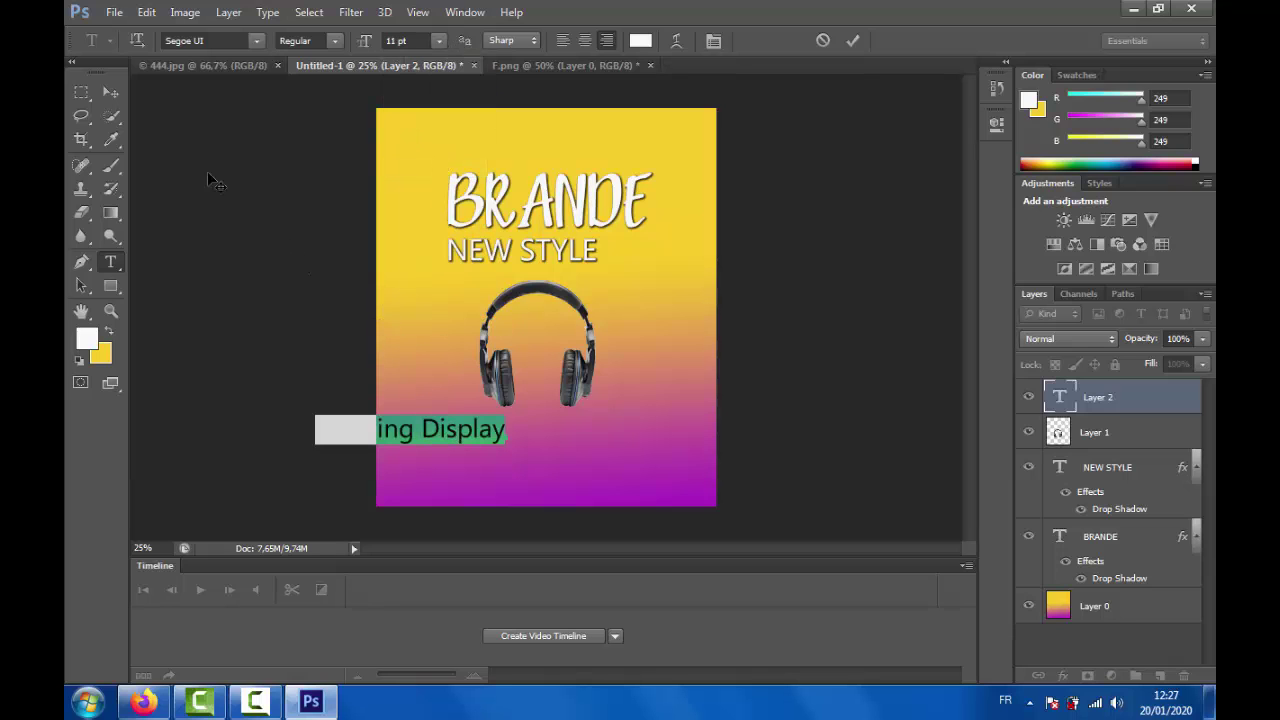
Move the Hanging Display text fully onto the canvas, roughly centred beneath the headphones
click(110, 93)
drag(362, 383, 550, 370)
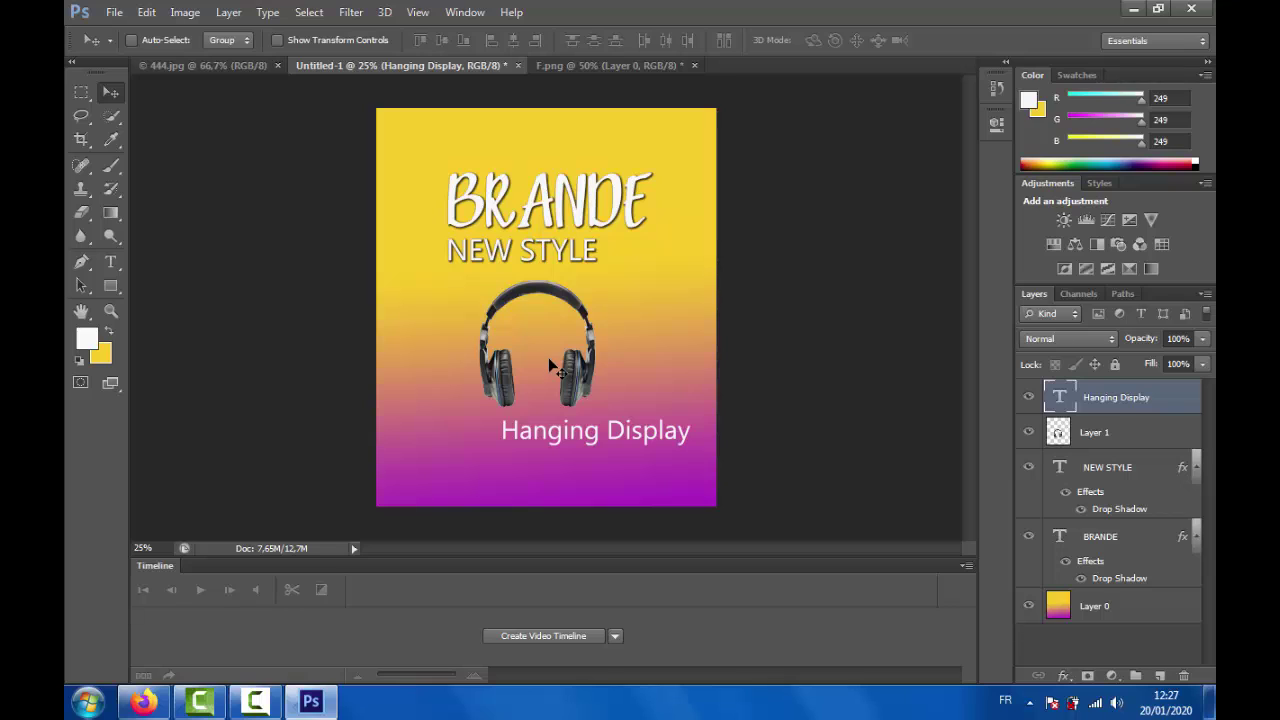
drag(682, 440, 627, 441)
Nudge the Hanging Display text slightly upward, closer to the headphones
key(Up)
key(Up)
key(Up)
key(Up)
key(Up)
key(Up)
key(Up)
key(Up)
key(Up)
key(Up)
key(Up)
key(Up)
key(Up)
key(Up)
key(Up)
key(Up)
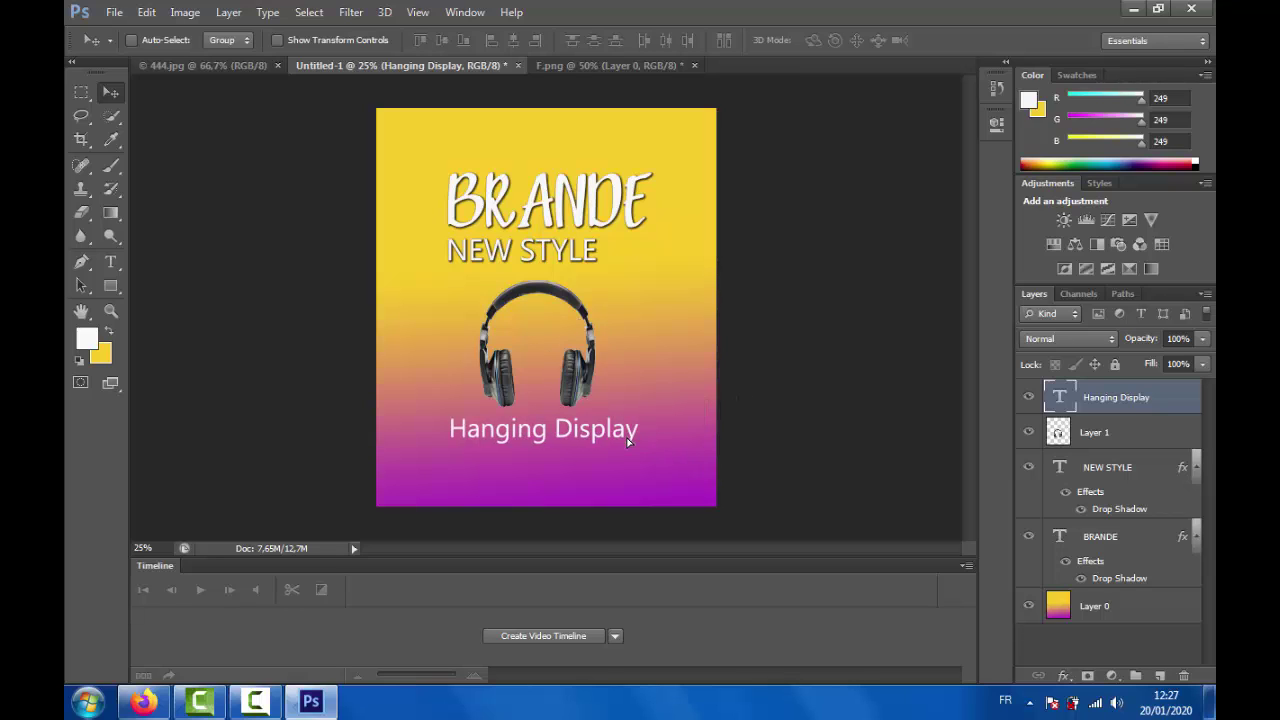
key(Right)
key(Right)
key(Right)
key(Right)
key(Right)
key(Right)
key(Right)
key(Right)
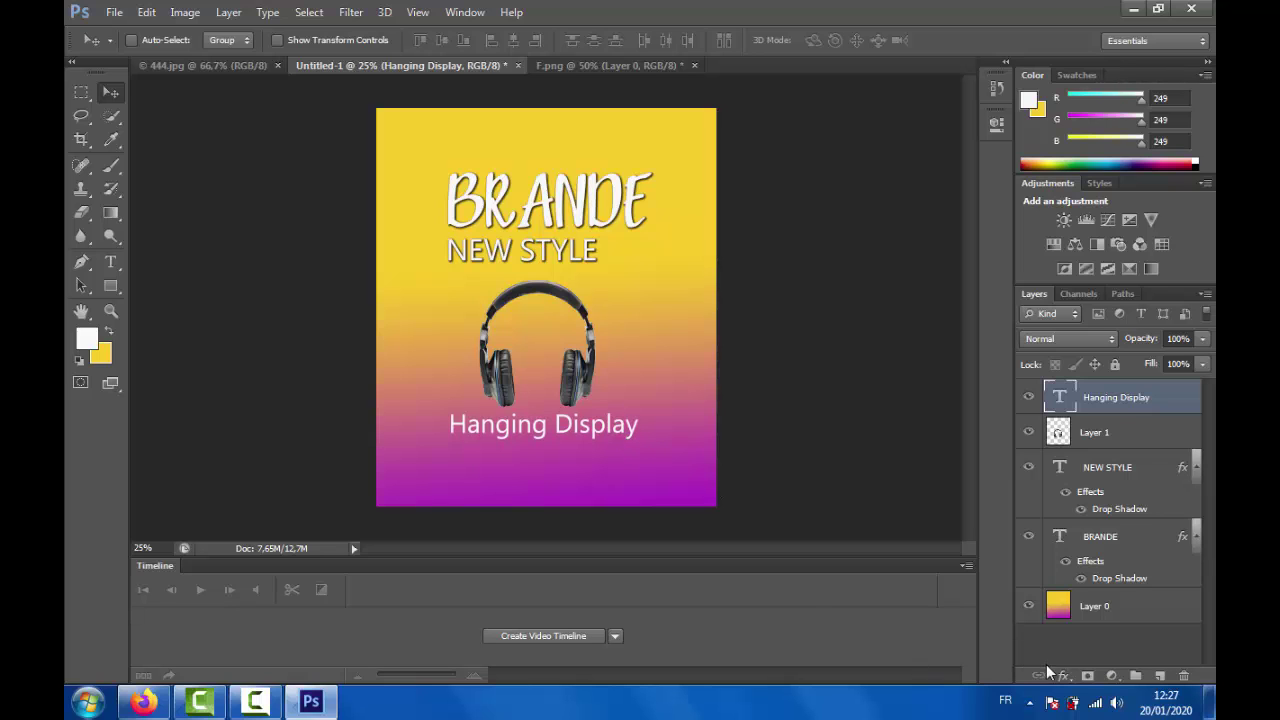
Add a drop shadow to the Hanging Display text layer with the size at about 38 px
click(1060, 676)
click(1068, 655)
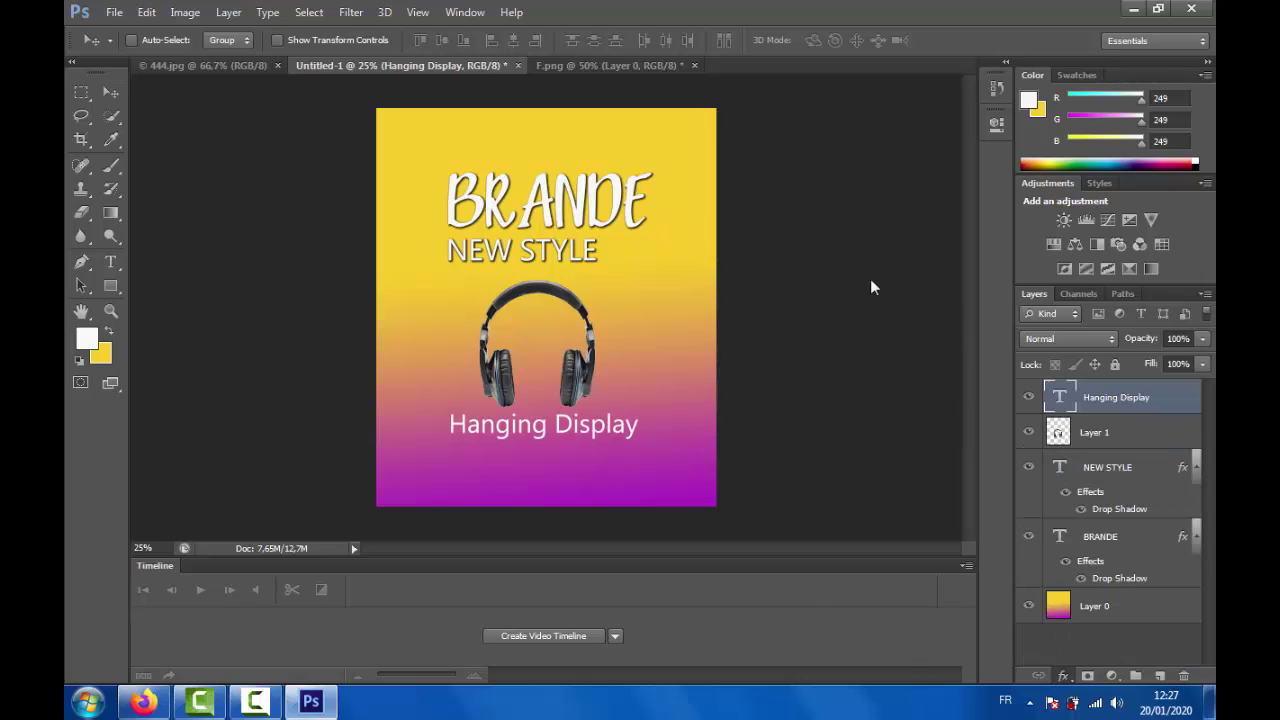
drag(928, 425, 895, 425)
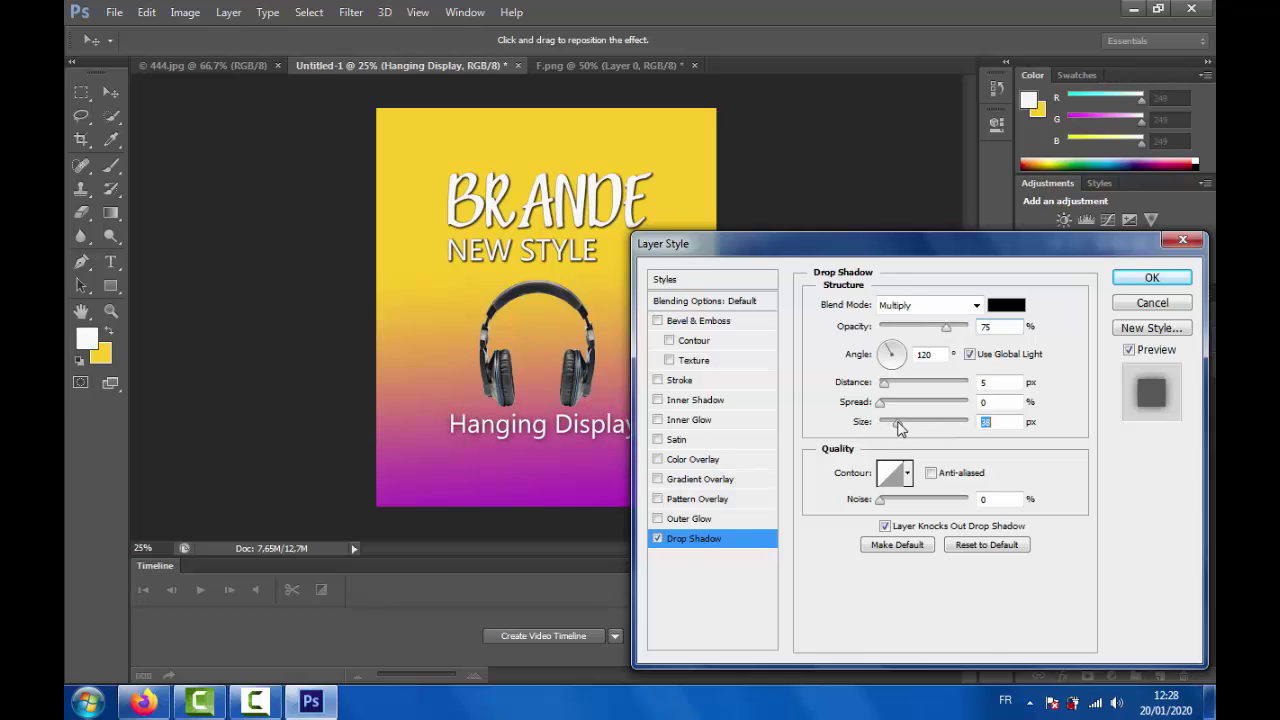
click(1140, 278)
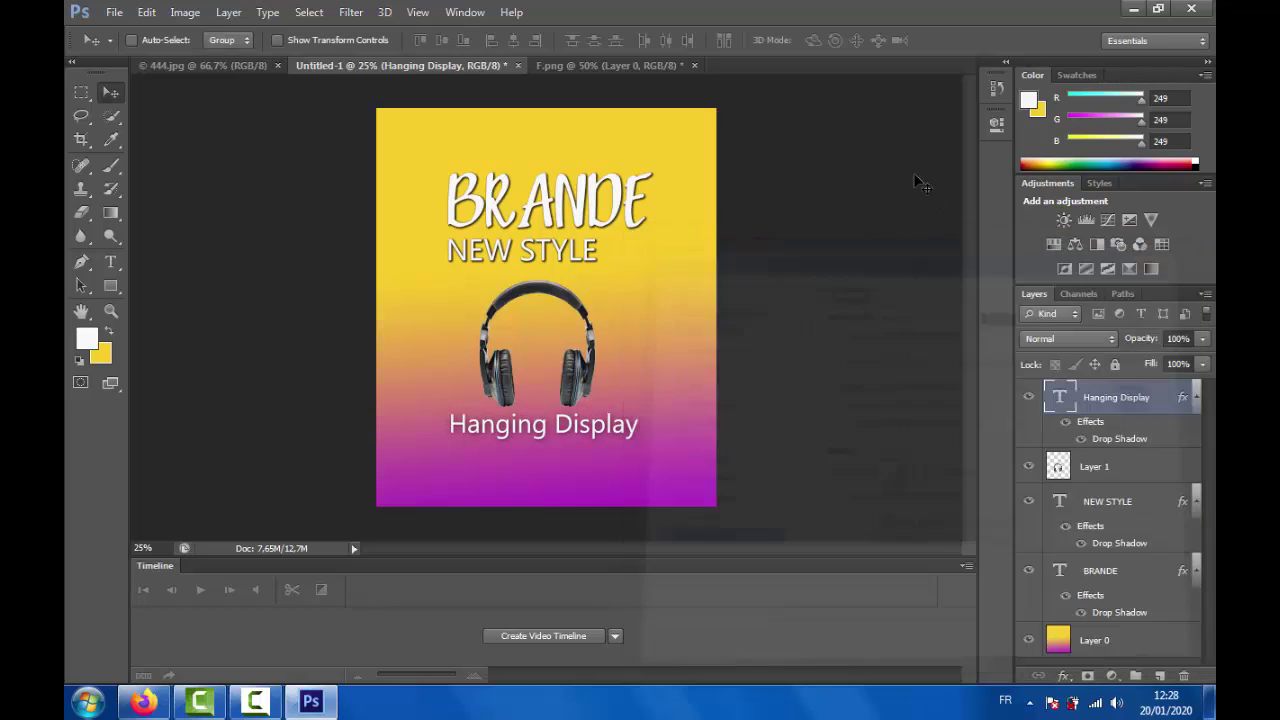
Add a drop shadow to the headphones layer with the spread at 3%
click(1087, 468)
click(1062, 676)
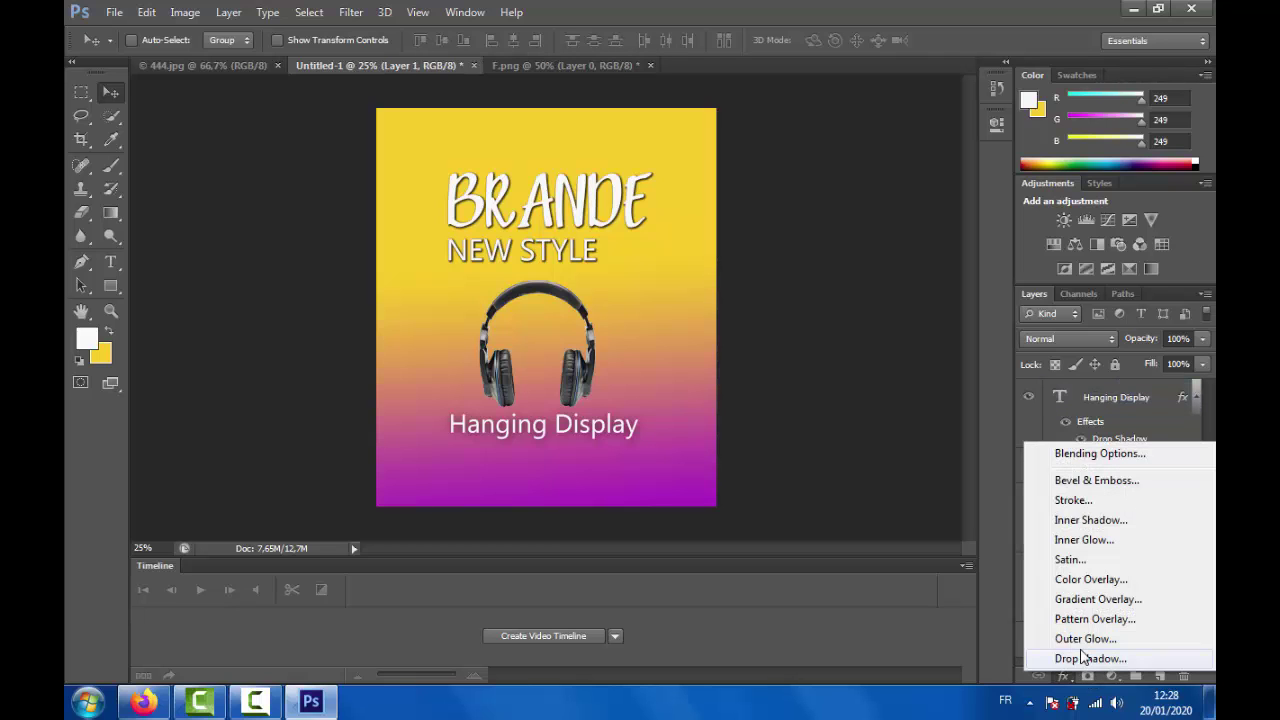
click(1083, 657)
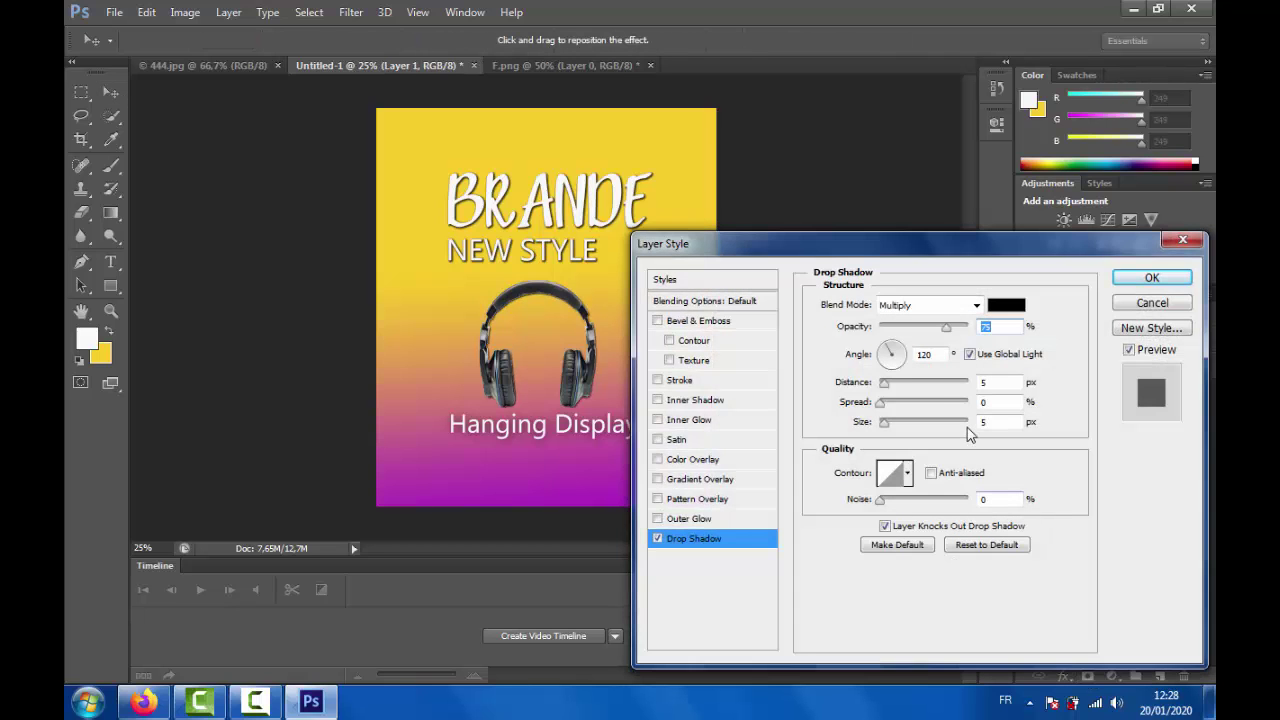
click(934, 403)
drag(928, 423, 871, 420)
click(913, 425)
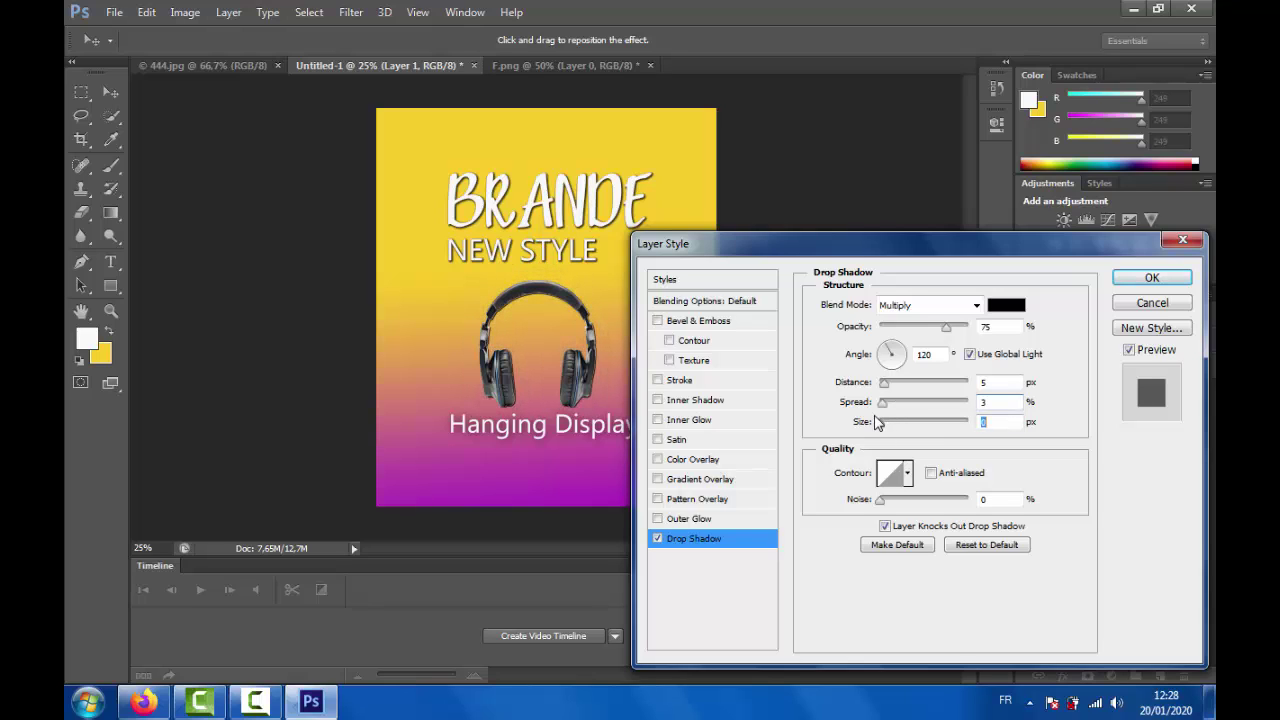
click(1150, 279)
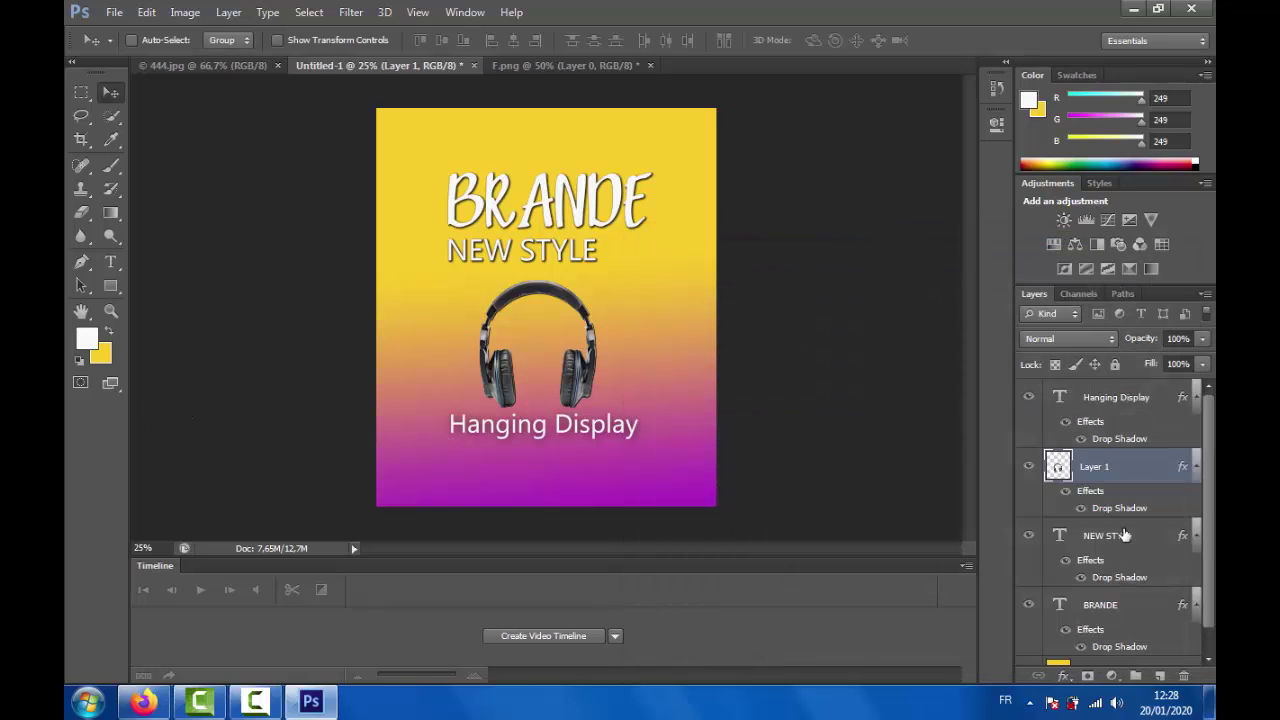
Move the headphones slightly right and up with Free Transform, between NEW STYLE and Hanging Display
click(146, 12)
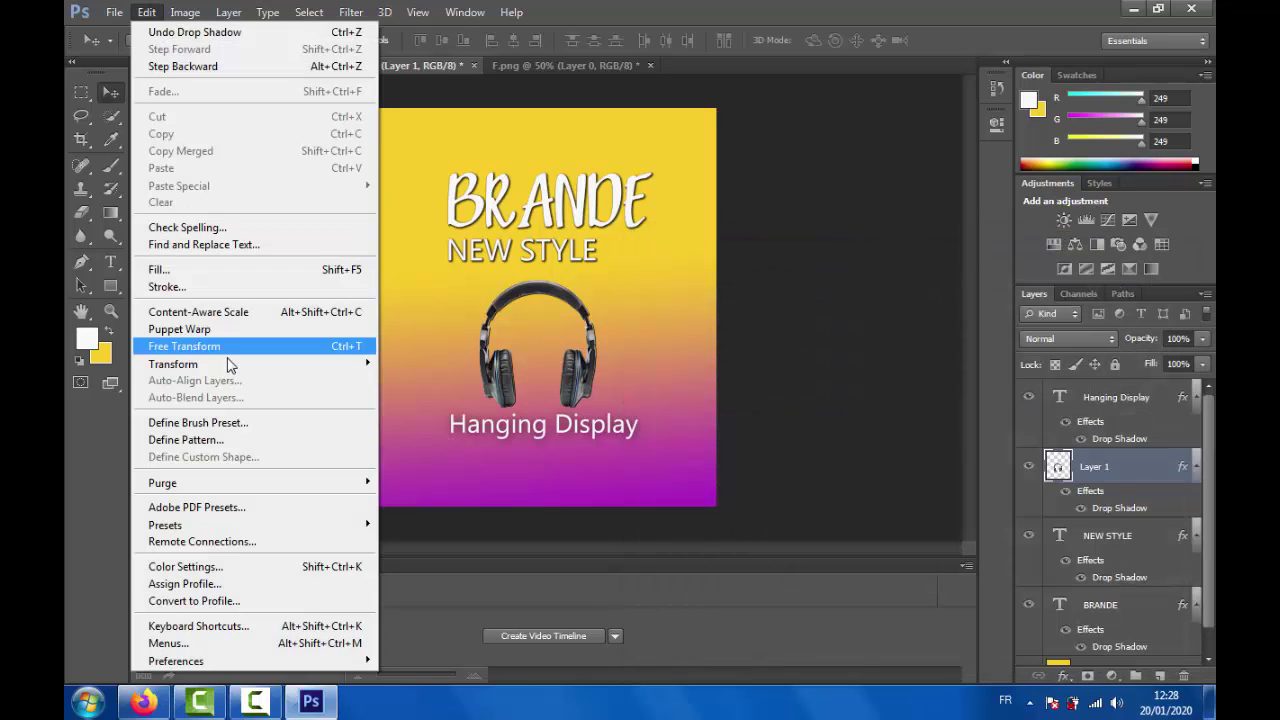
click(223, 348)
drag(575, 374, 602, 368)
key(Return)
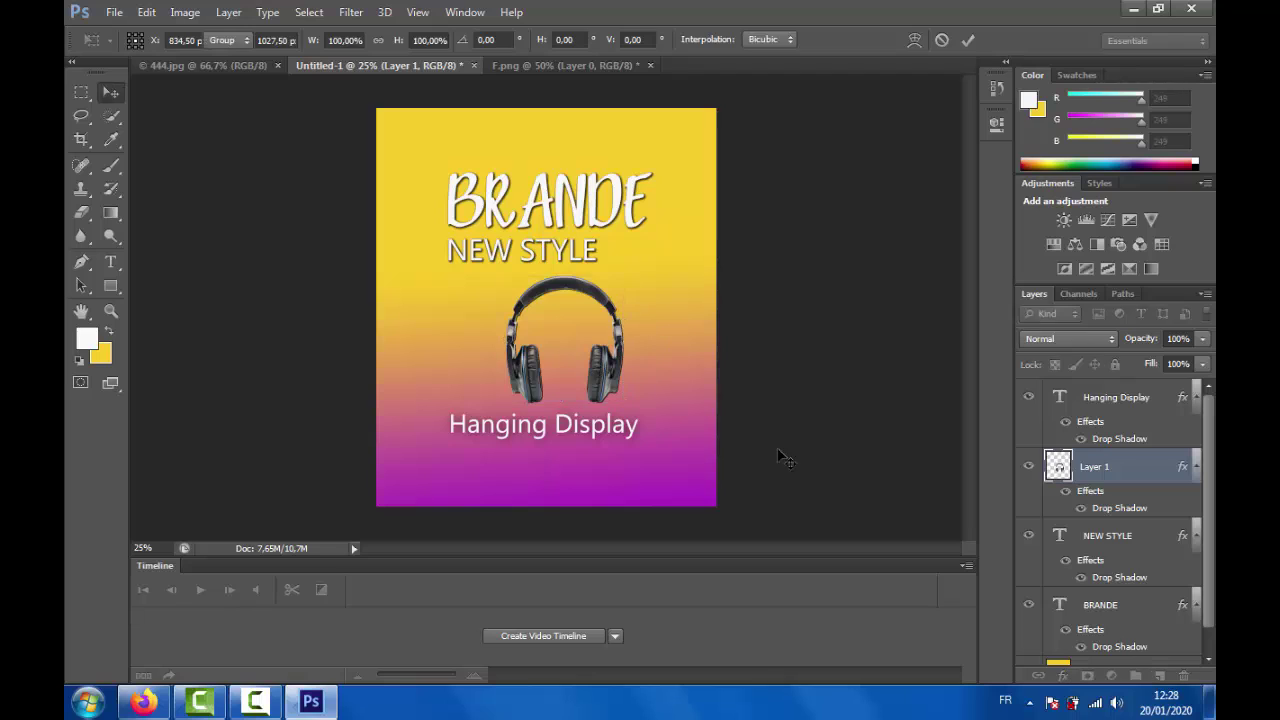
Nudge the BRANDE title slightly right and up on the poster
click(1127, 408)
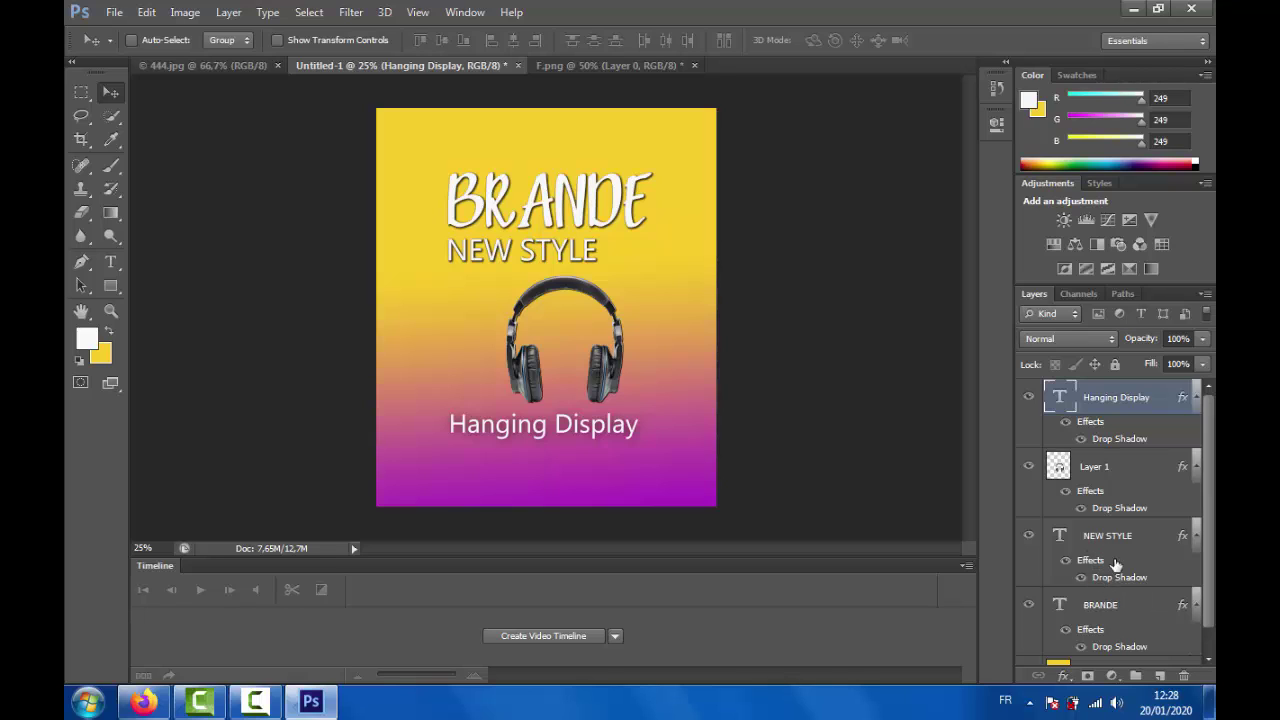
click(1100, 607)
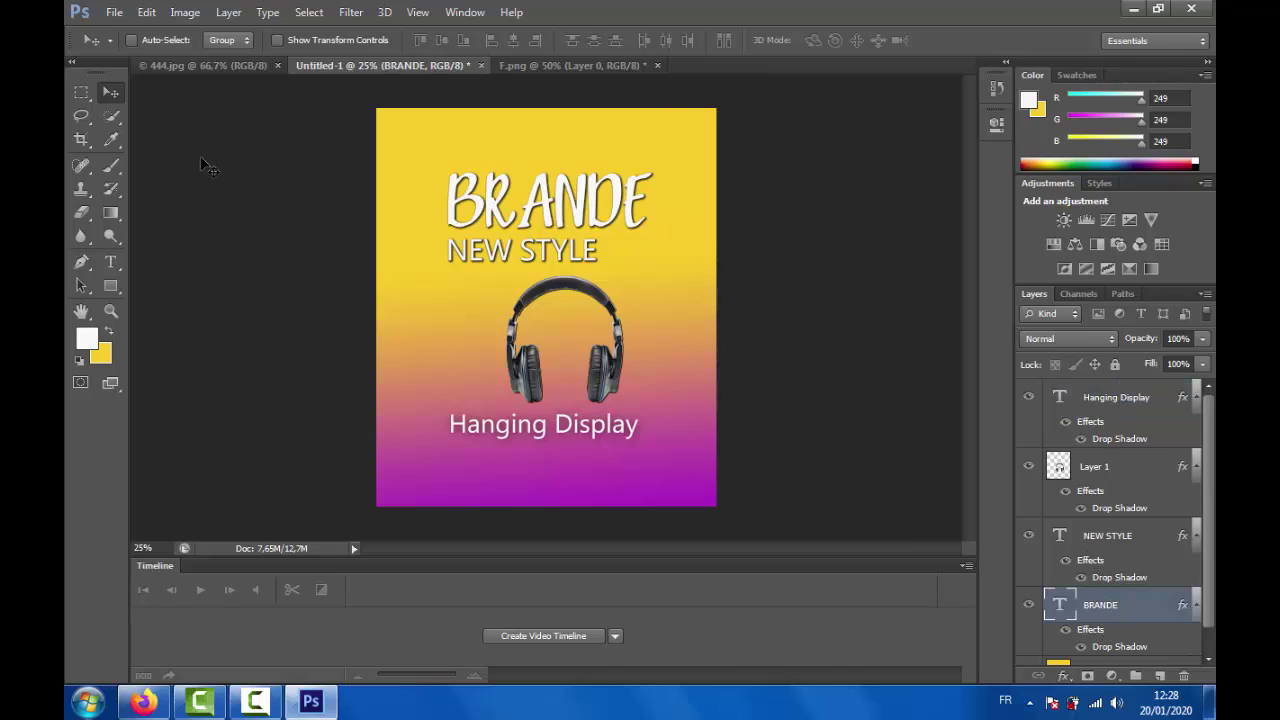
key(shift+Right)
key(shift+Right)
key(shift+Right)
key(shift+Right)
key(shift+Up)
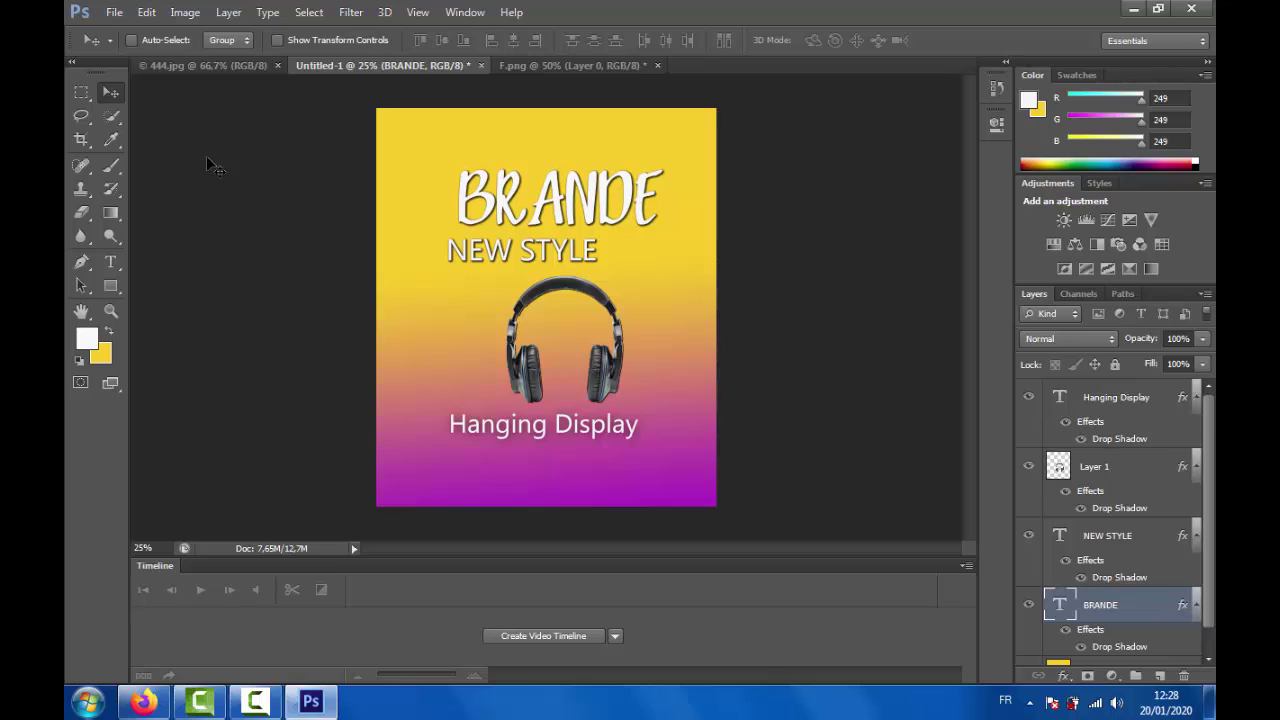
key(shift+Up)
key(shift+Up)
key(shift+Left)
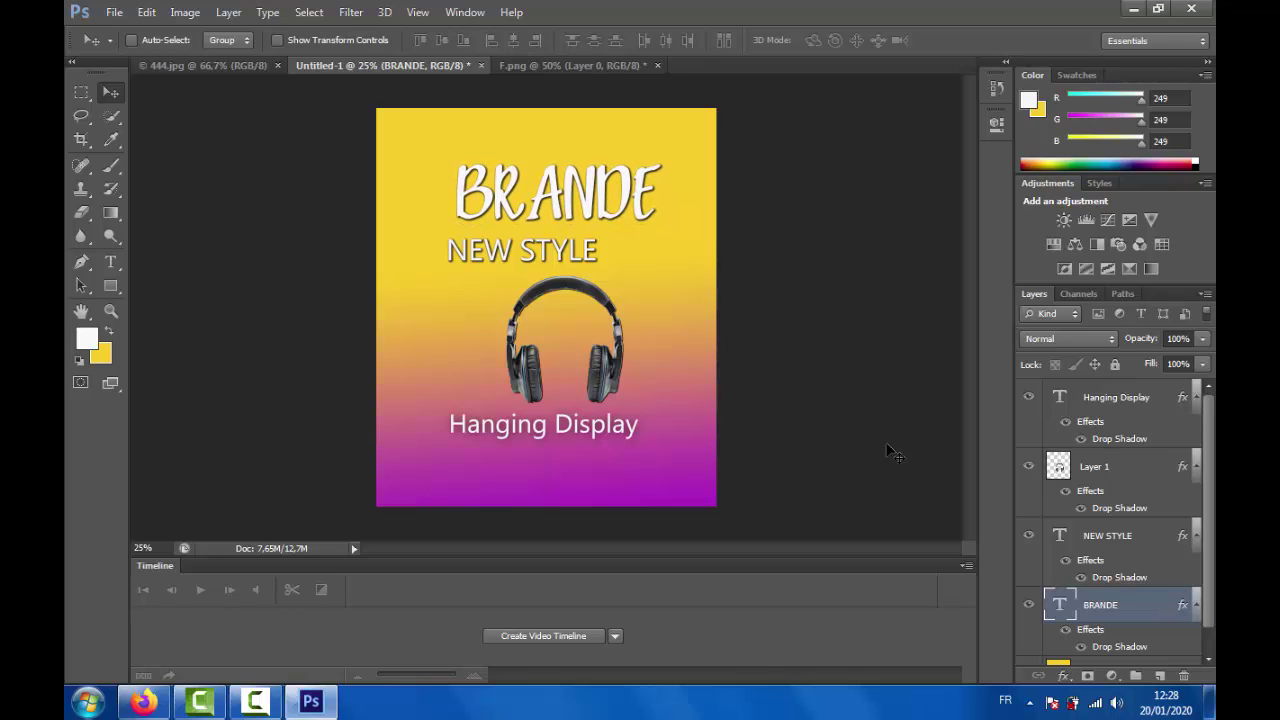
Nudge the NEW STYLE text right and up so it sits close beneath BRANDE, aligned with its first letter
click(1117, 538)
key(shift+Right)
key(shift+Right)
key(shift+Right)
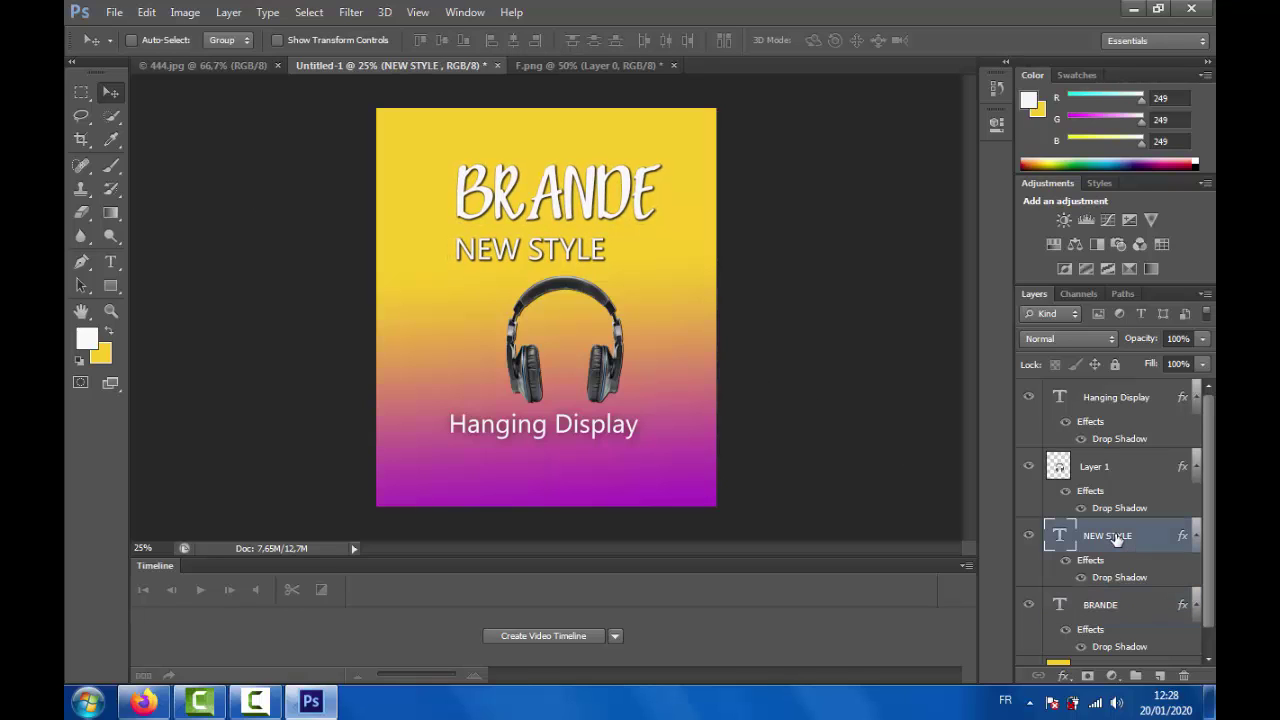
key(shift+Up)
key(shift+Up)
key(shift+Up)
key(shift+Up)
key(shift+Up)
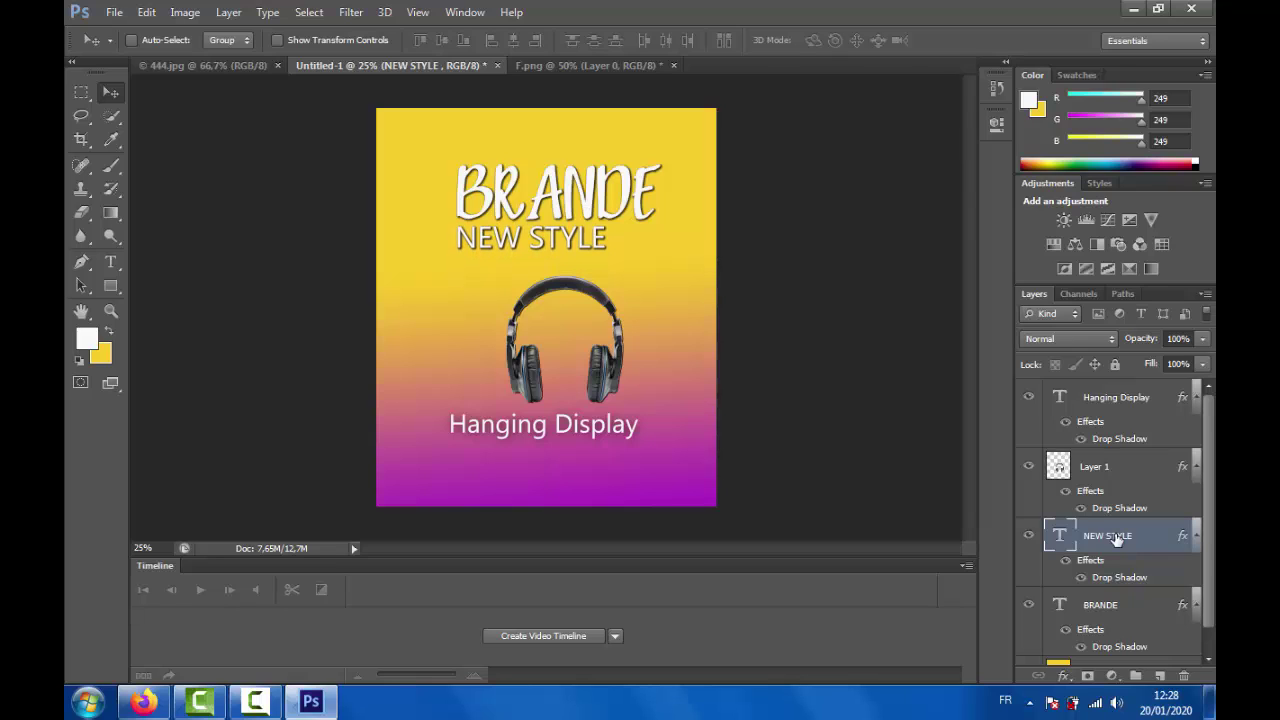
key(shift+Right)
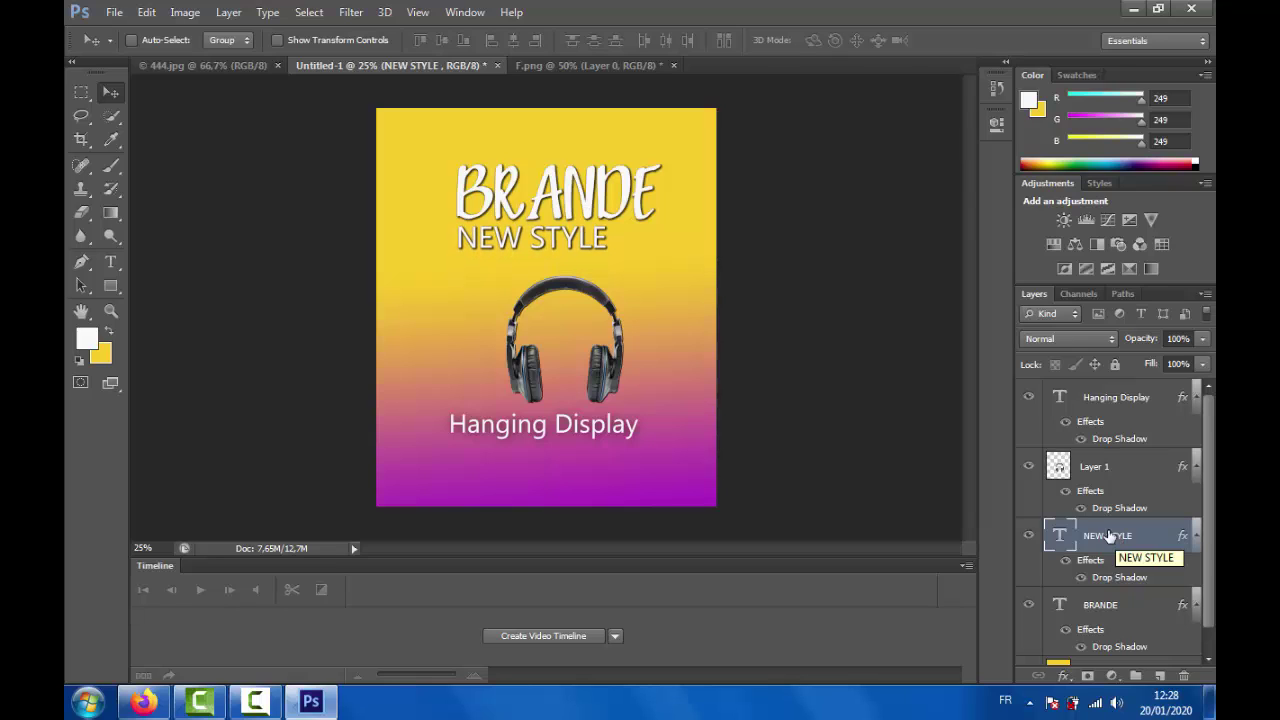
Add a MIX text beside the headphones and colour it with the purple sampled from the lower part of the gradient
click(111, 262)
click(399, 320)
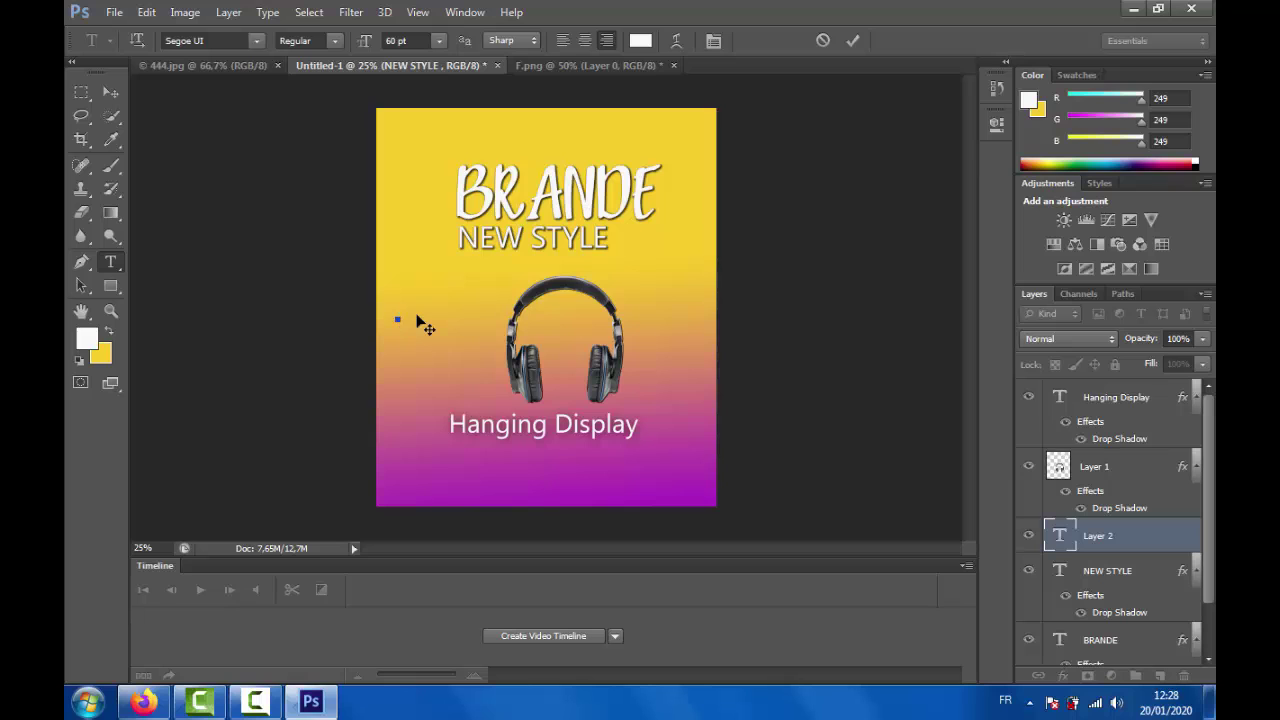
text(HX)
key(ctrl+a)
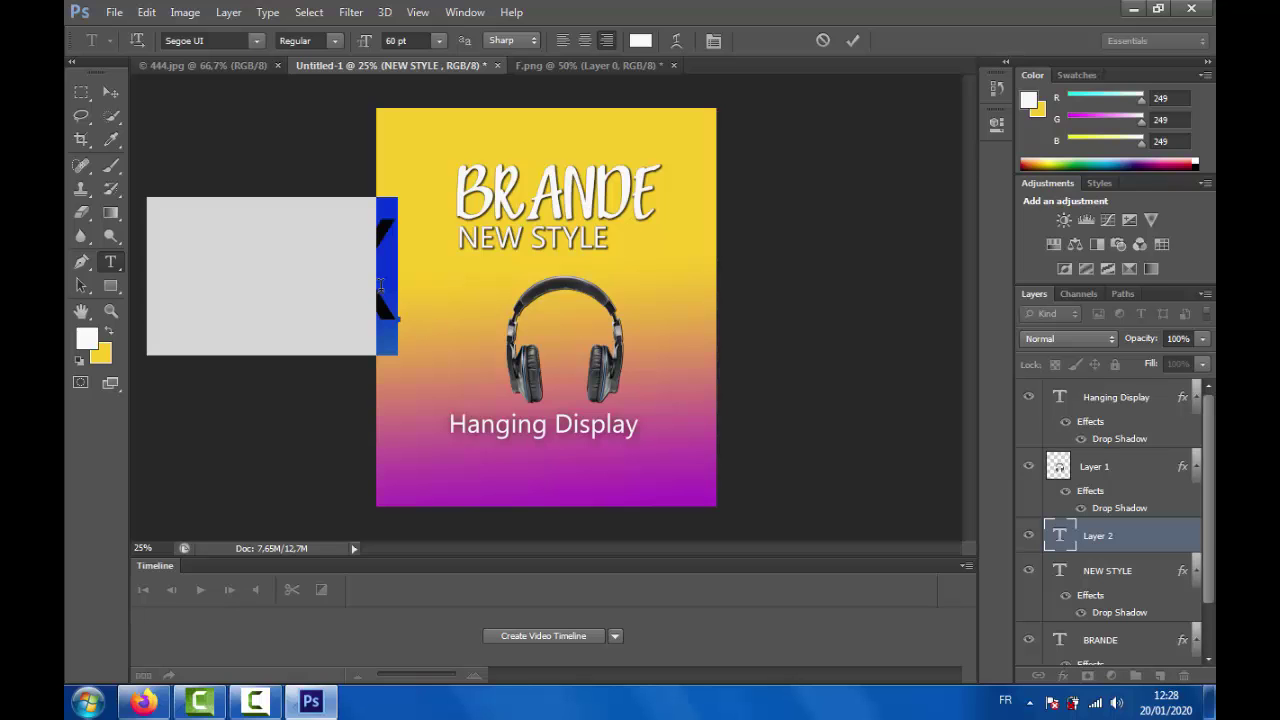
click(97, 340)
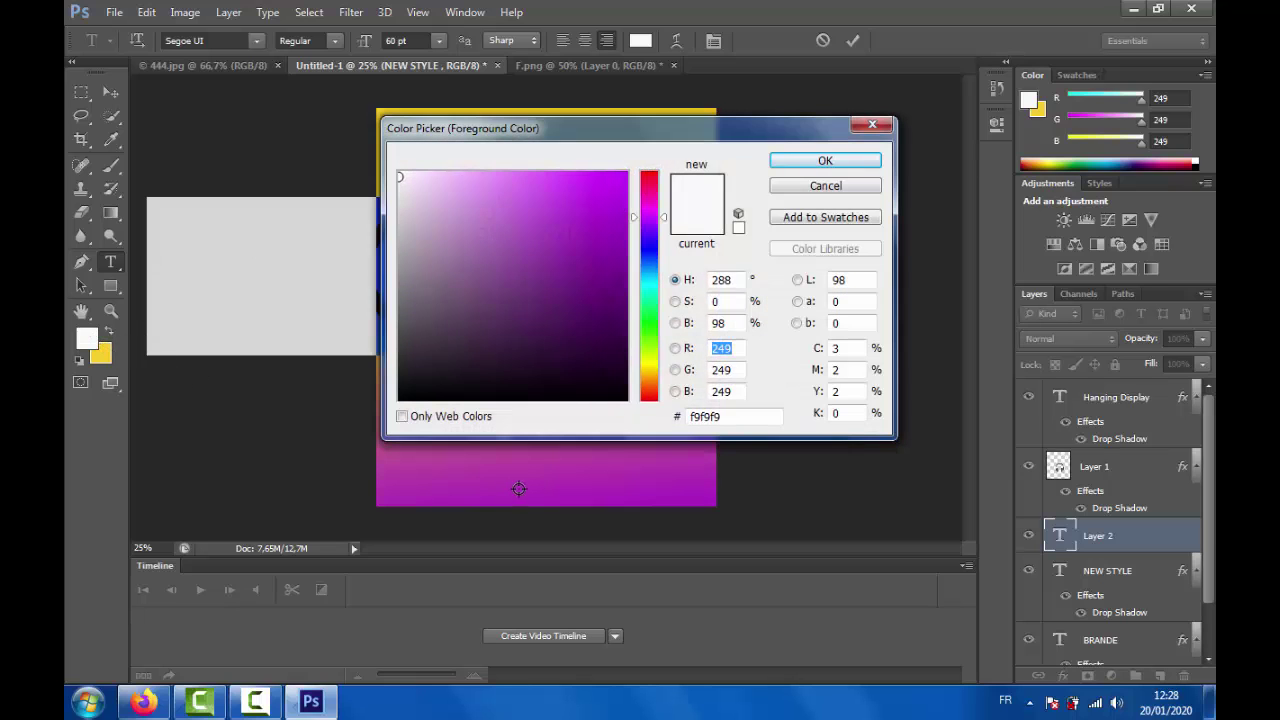
click(516, 488)
click(826, 162)
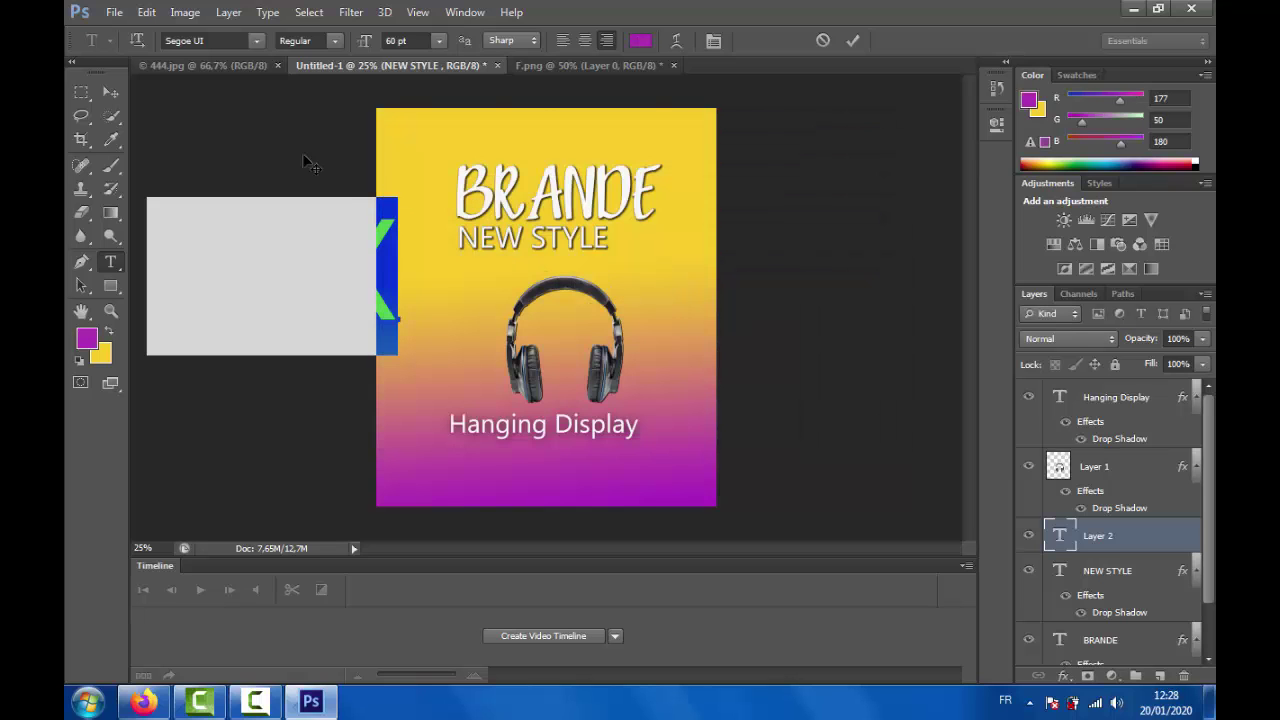
Scale the MIX text down to about 27.2 pt and place it so its X sits behind the headphones
click(146, 12)
click(188, 347)
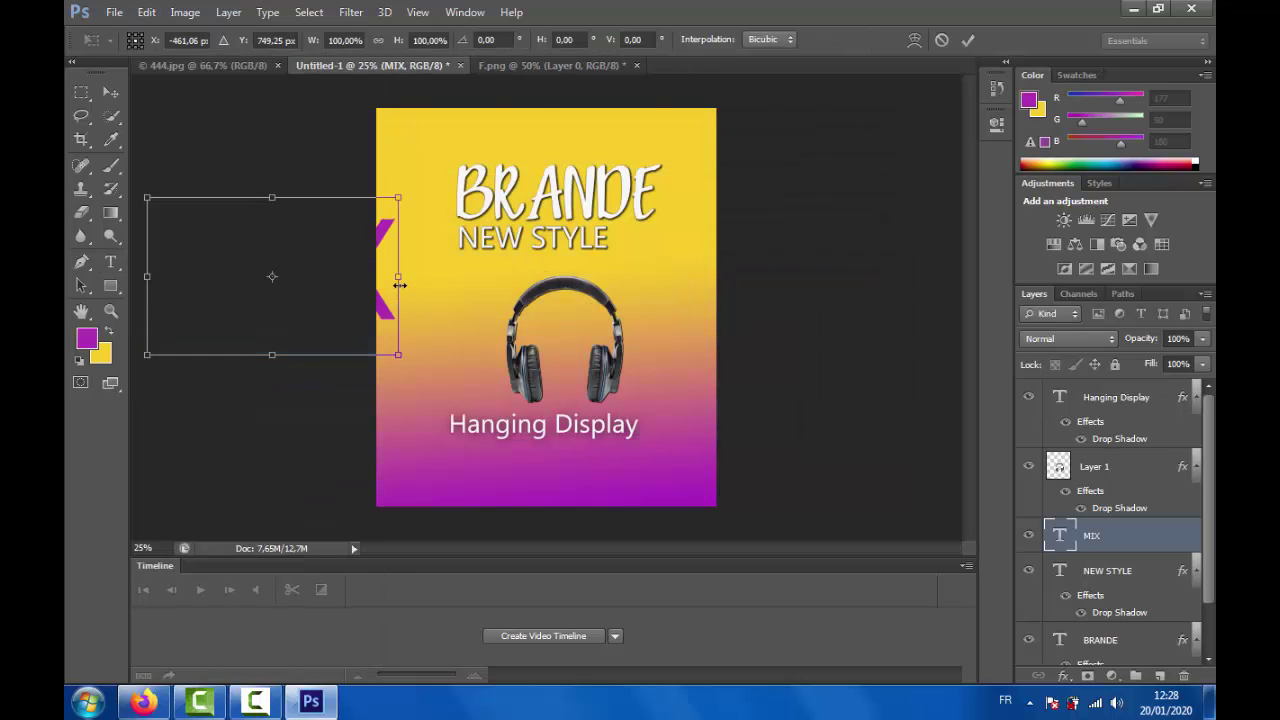
drag(371, 354, 561, 345)
key(t)
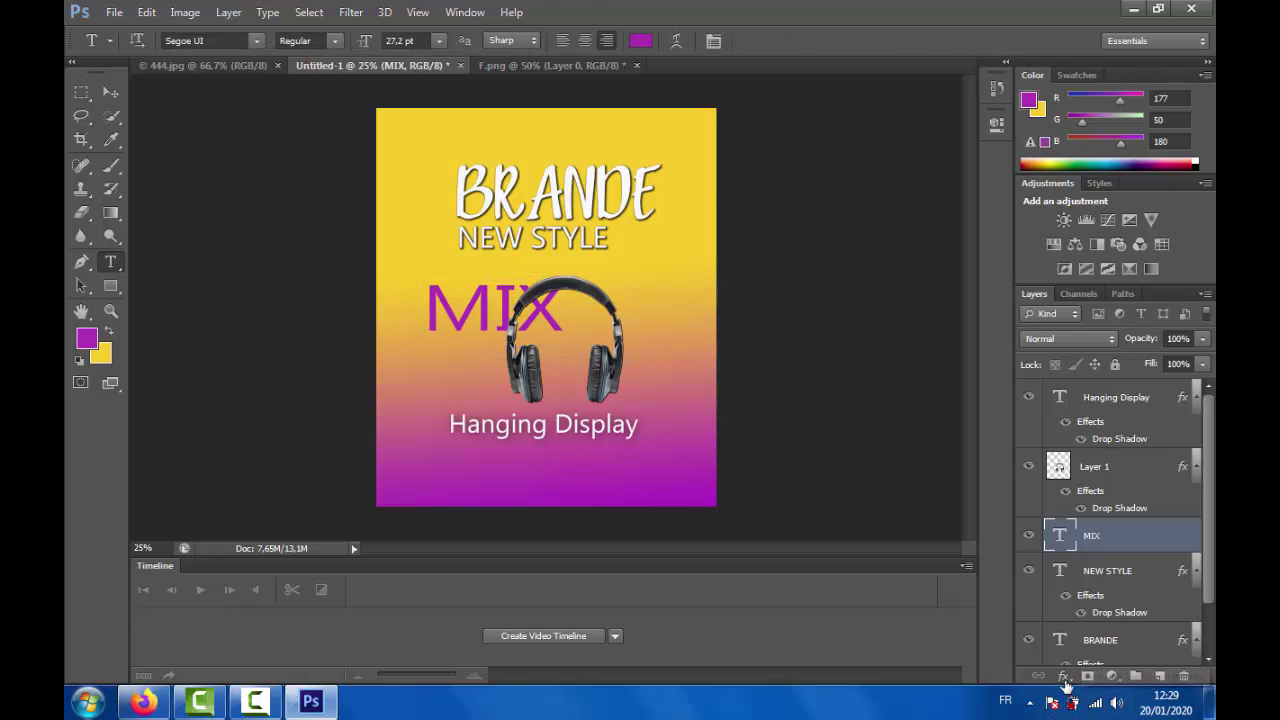
Add a drop shadow to the MIX text layer with a distance of about 23 px and a size of about 18 px
click(1064, 676)
click(1085, 654)
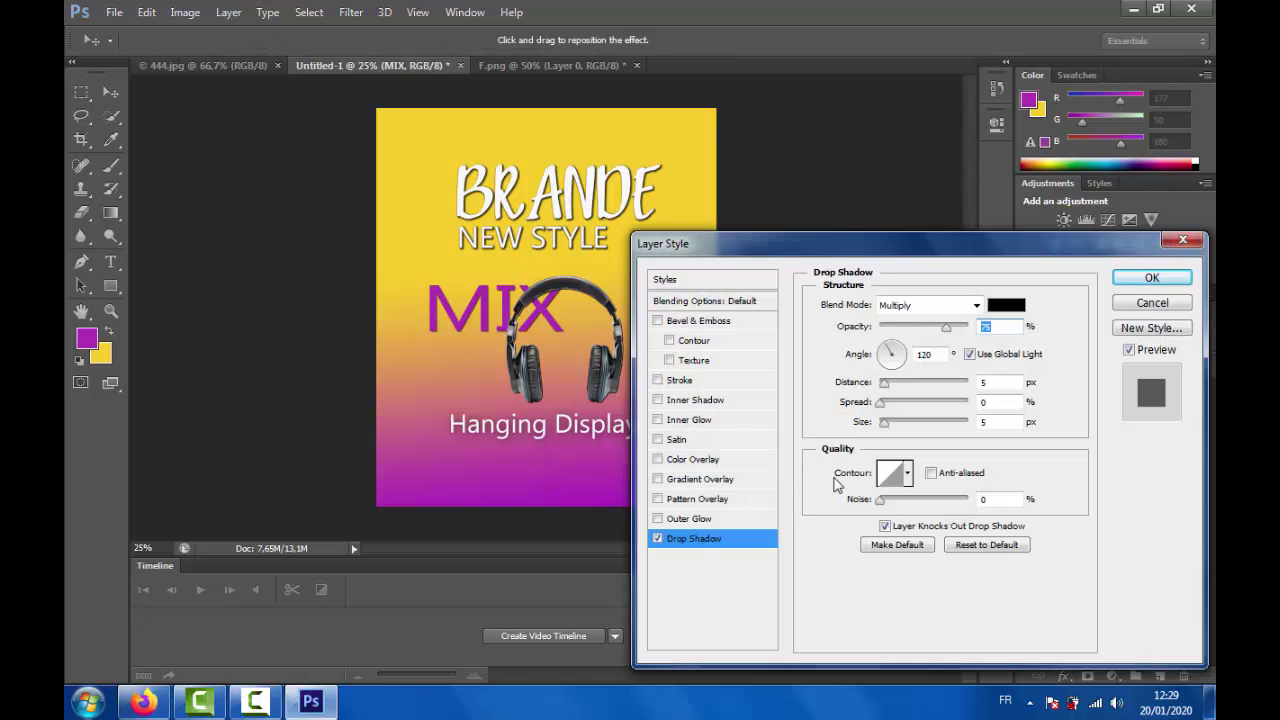
mouse_move(903, 410)
mouse_down()
mouse_move(920, 409)
mouse_move(880, 402)
mouse_move(914, 426)
mouse_move(893, 424)
mouse_up()
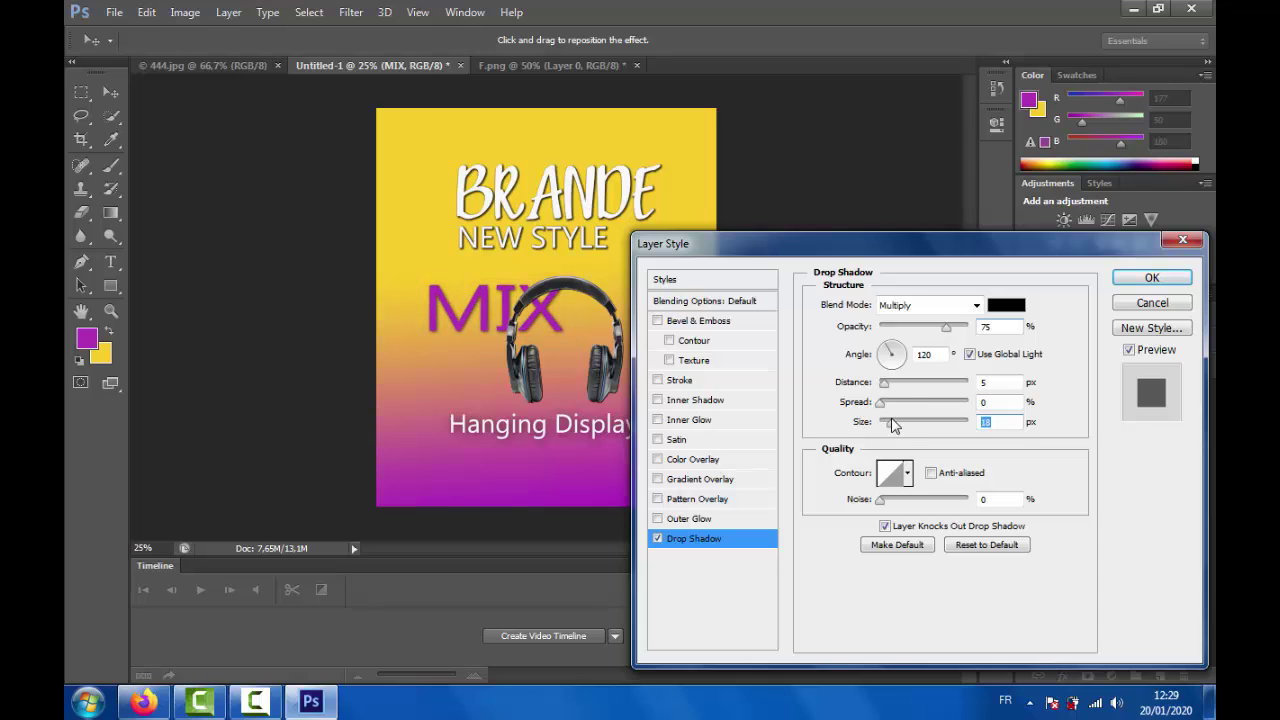
click(901, 386)
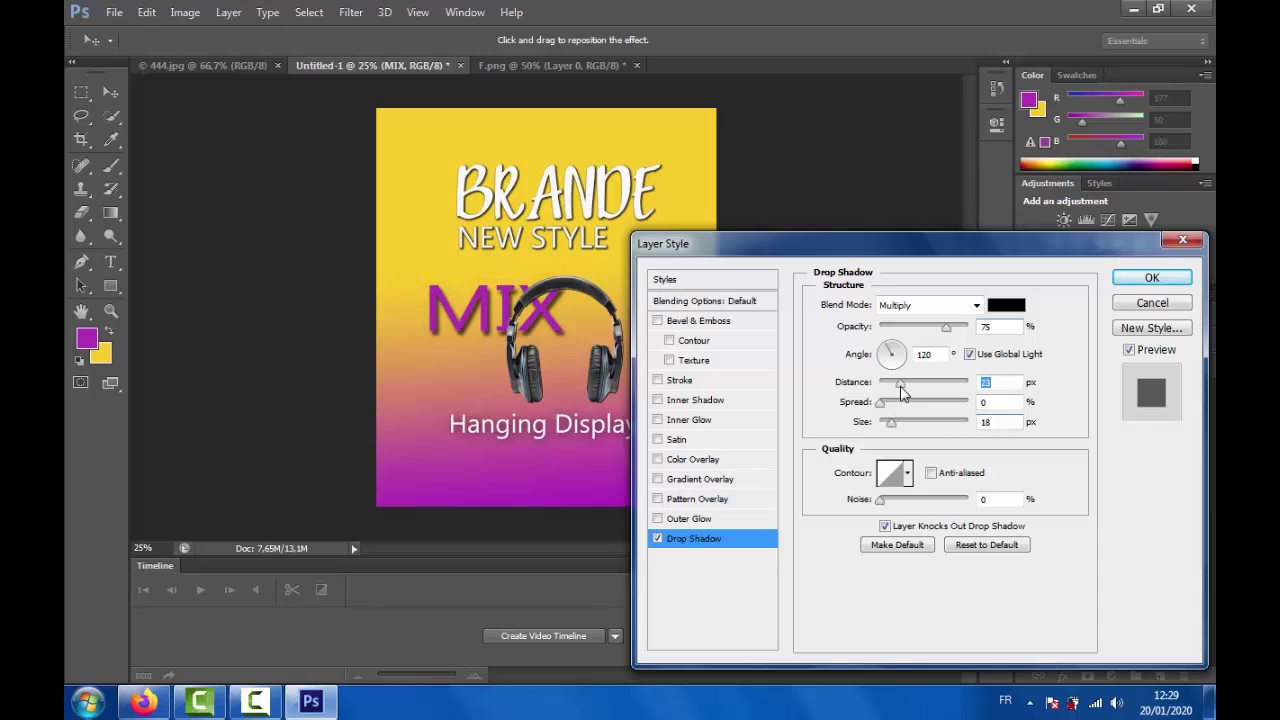
click(1140, 281)
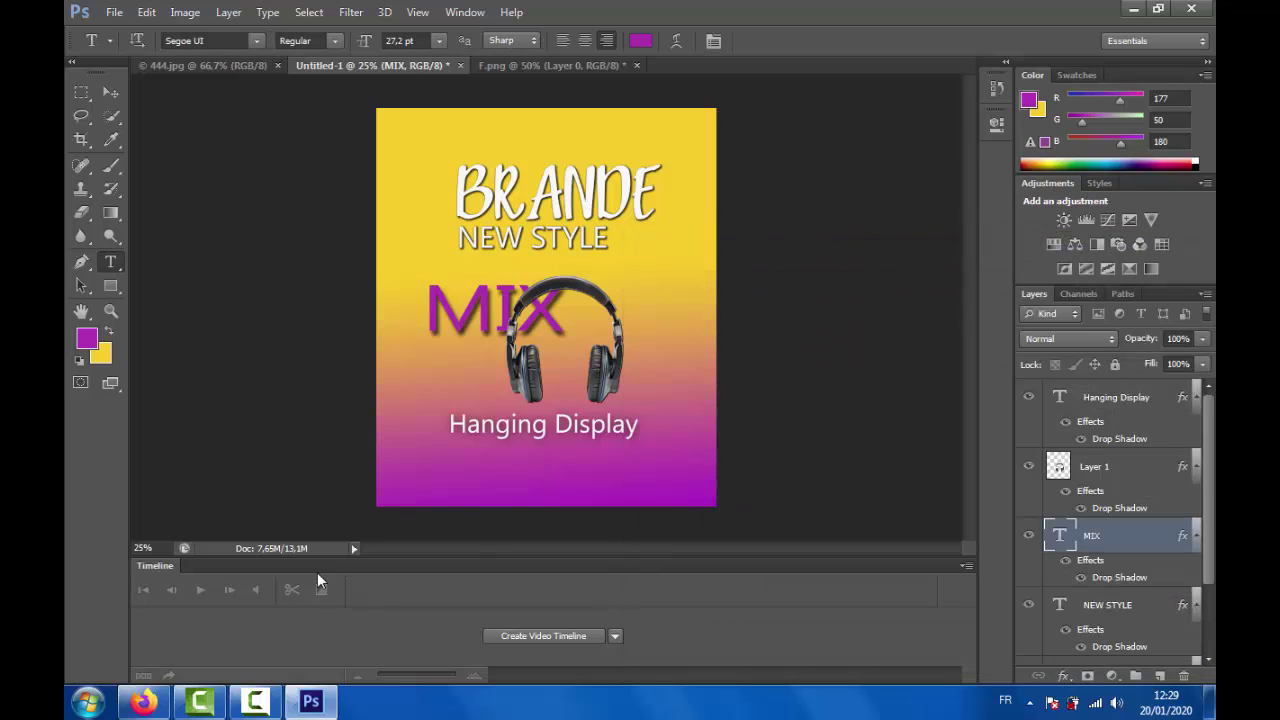
Add a purple 2020 text at 60 pt and set its font to Segoe UI Symbol
click(655, 295)
text(Tex)
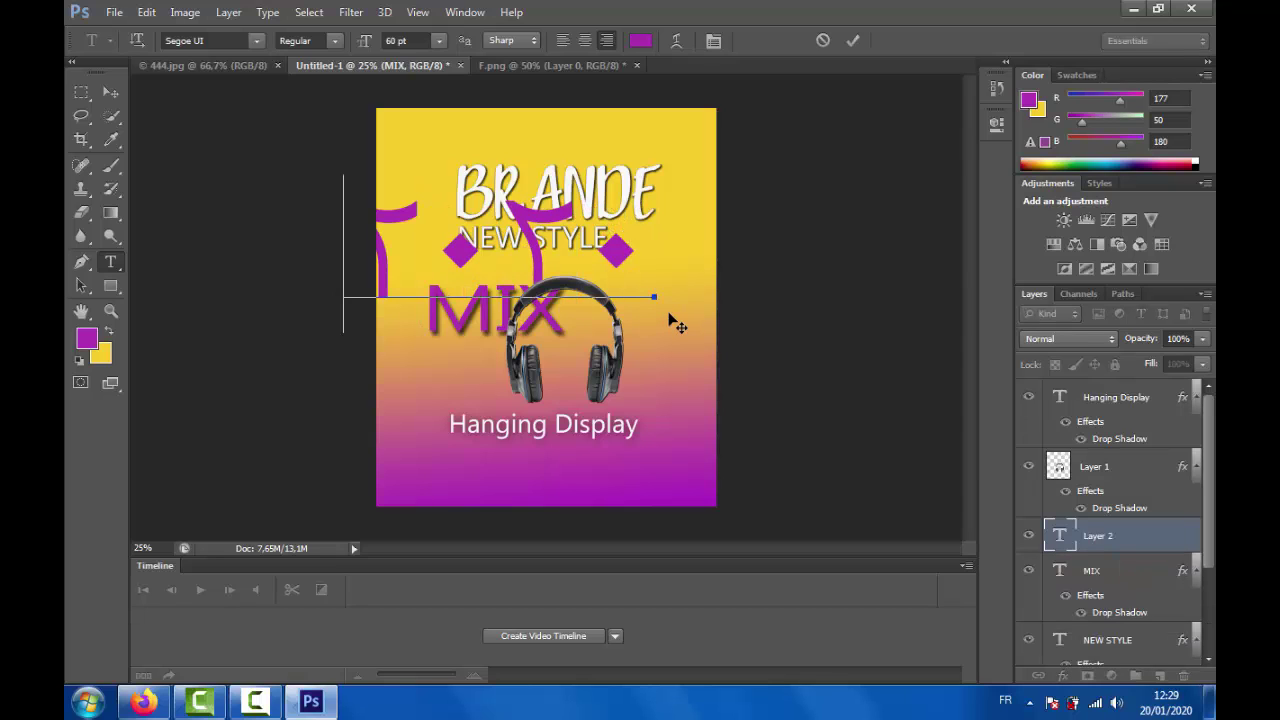
key(ctrl+a)
click(244, 38)
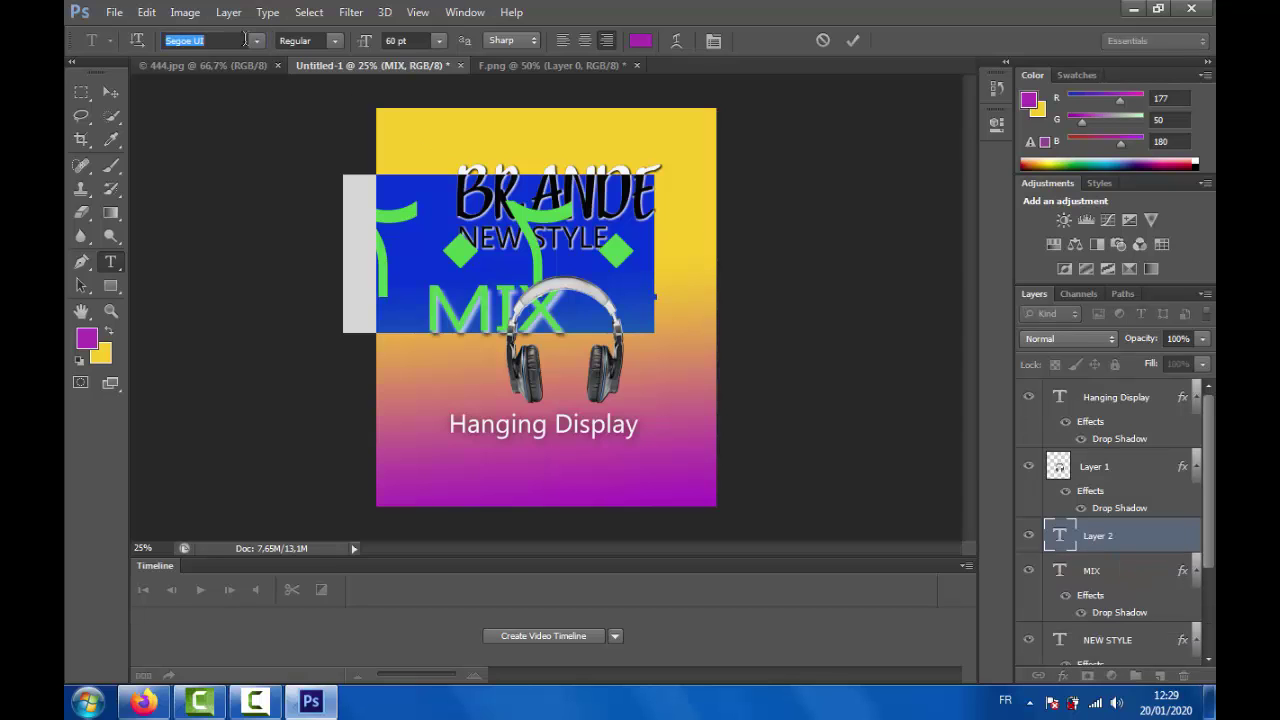
key(Down)
key(Down)
key(Down)
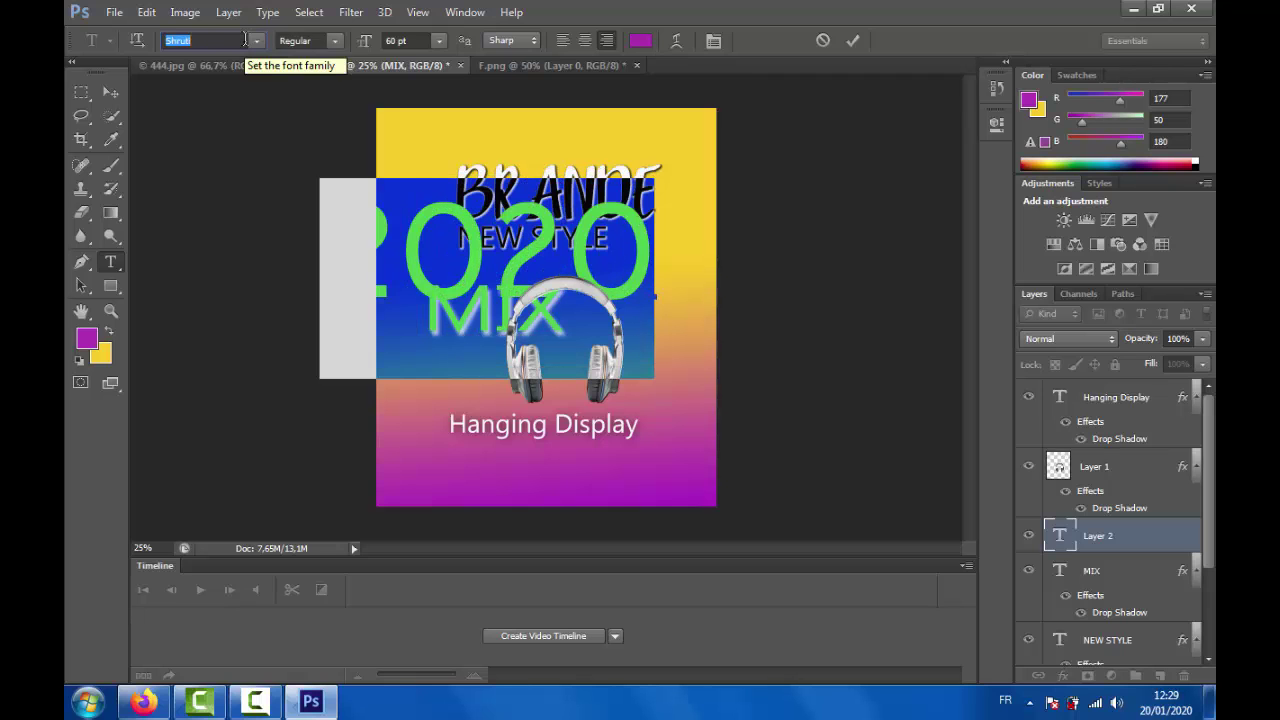
key(Up)
key(Down)
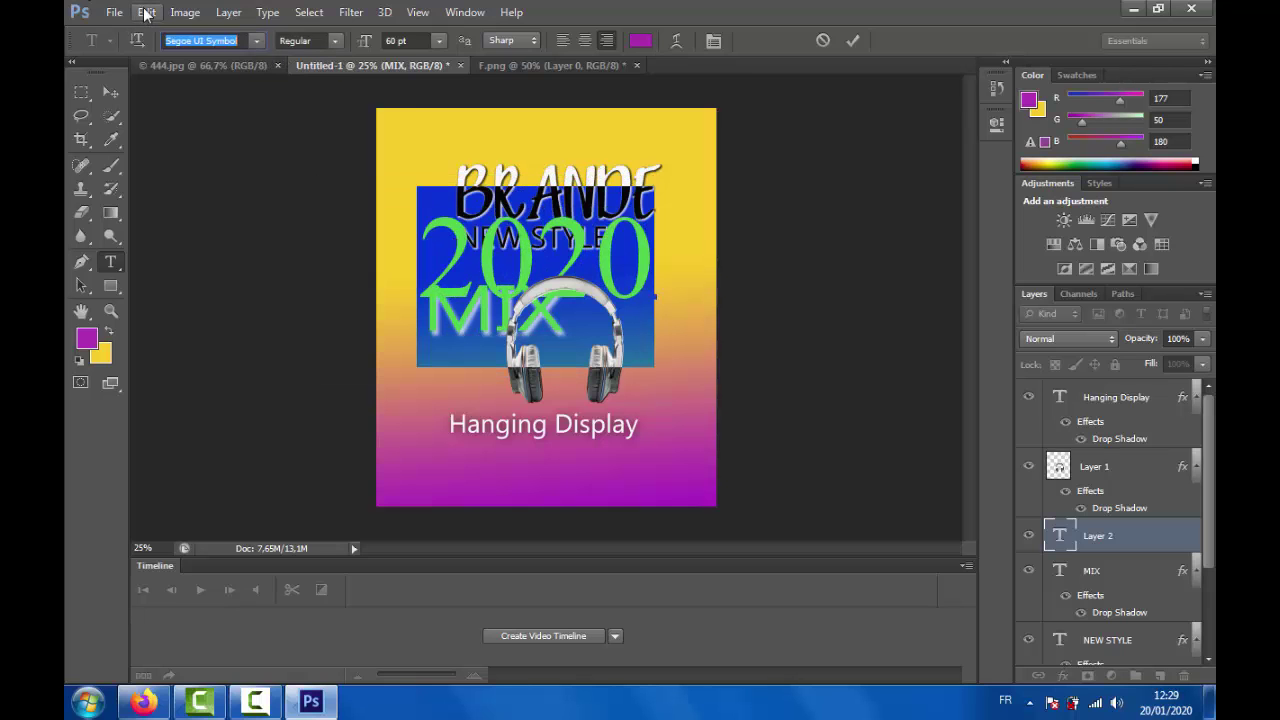
Scale the 2020 text down to about 16.82 pt, place it after MIX, and split it into 20 20 around the headphone band
click(146, 12)
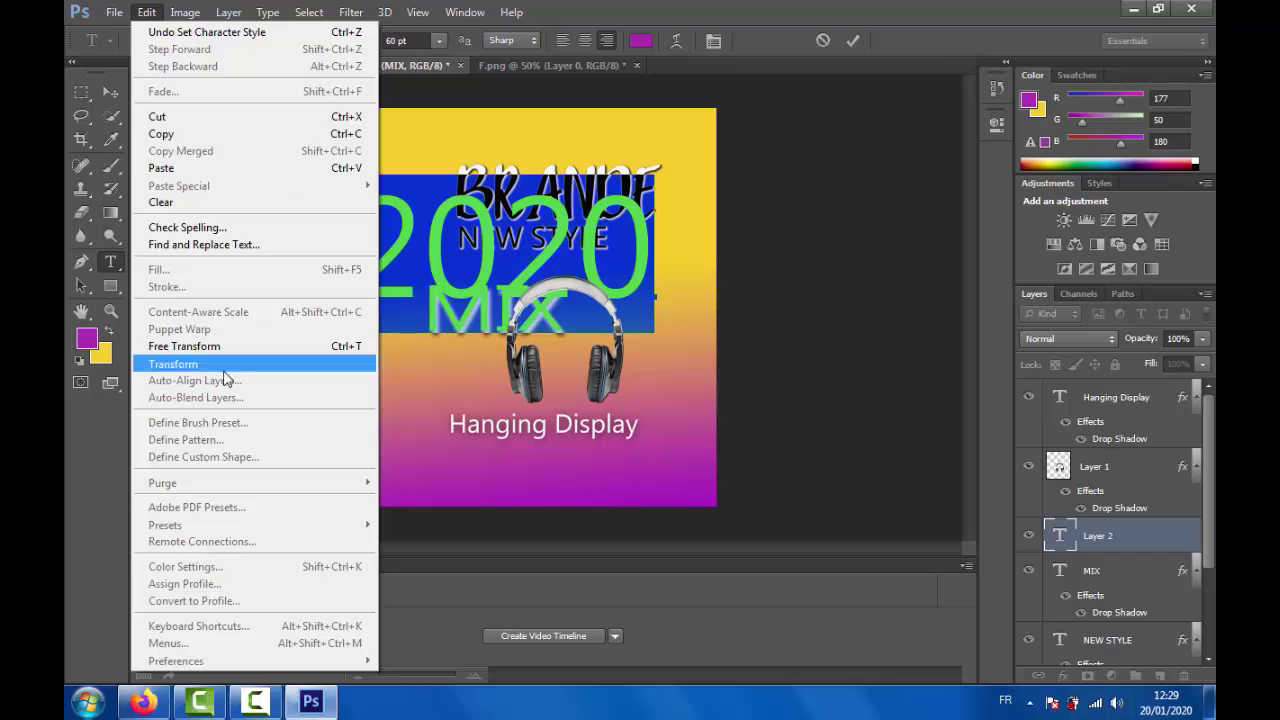
click(184, 346)
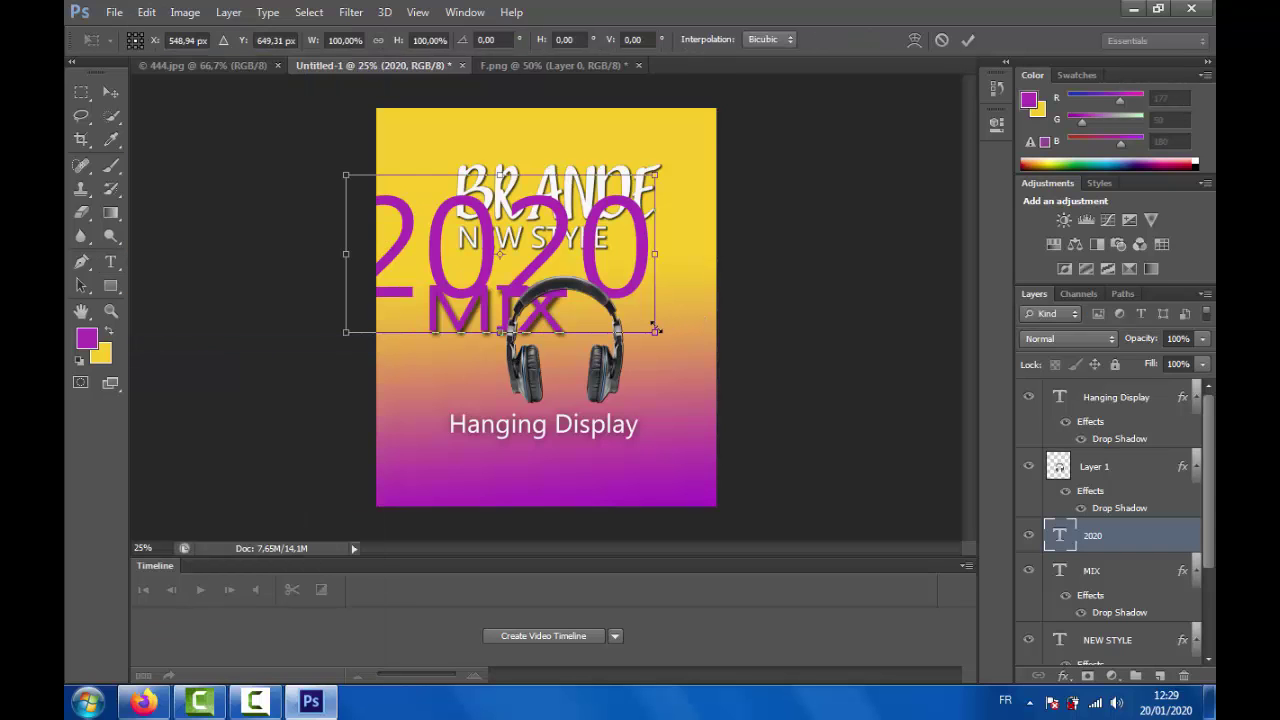
drag(656, 330, 686, 316)
drag(679, 305, 657, 358)
key(Return)
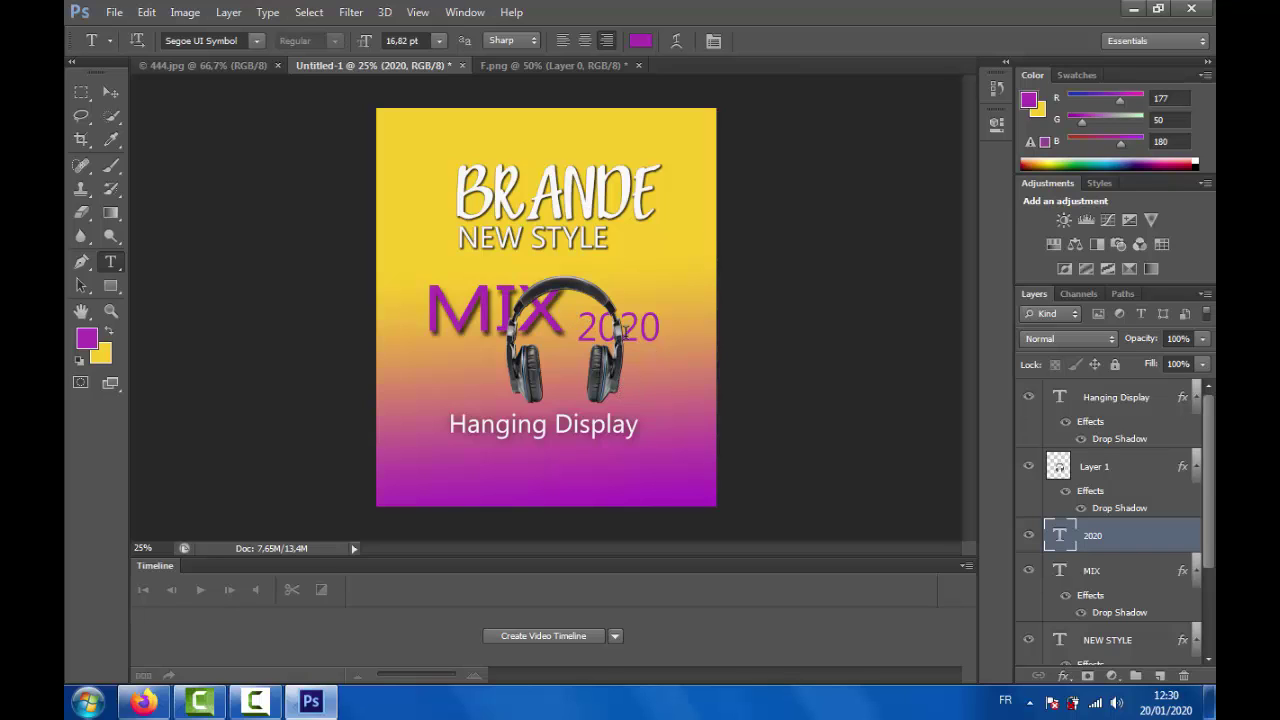
click(615, 328)
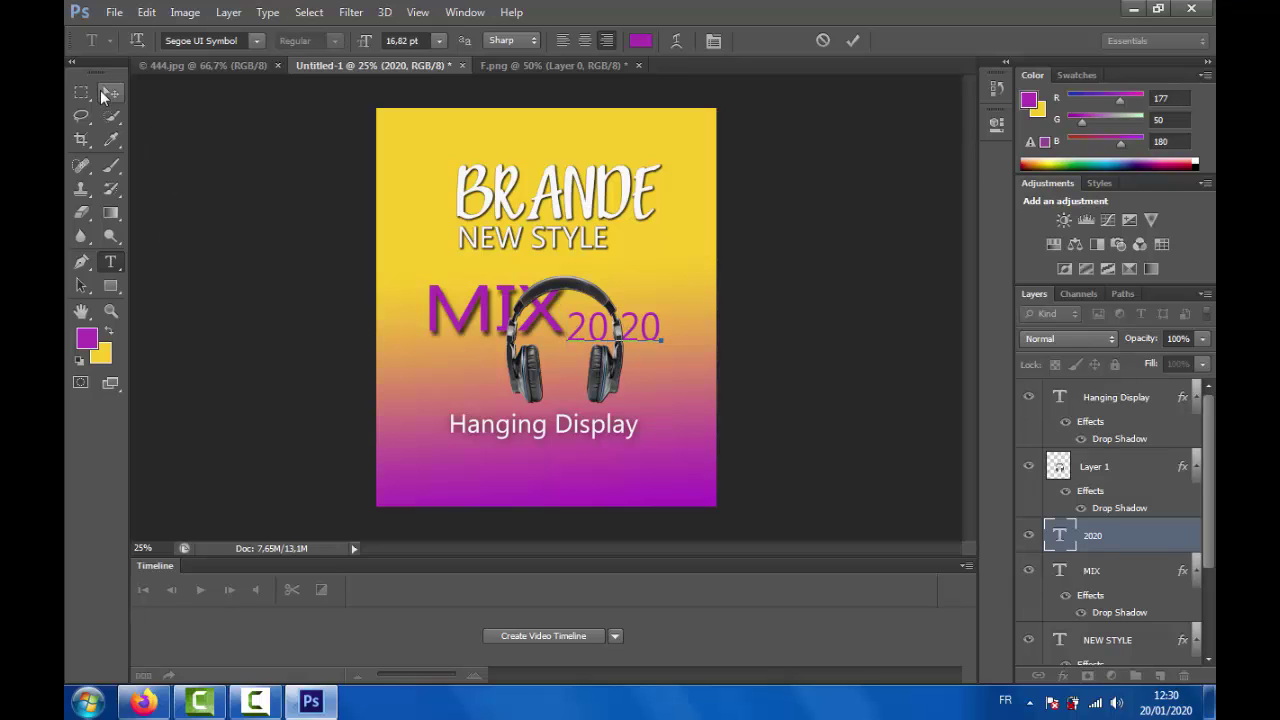
click(108, 92)
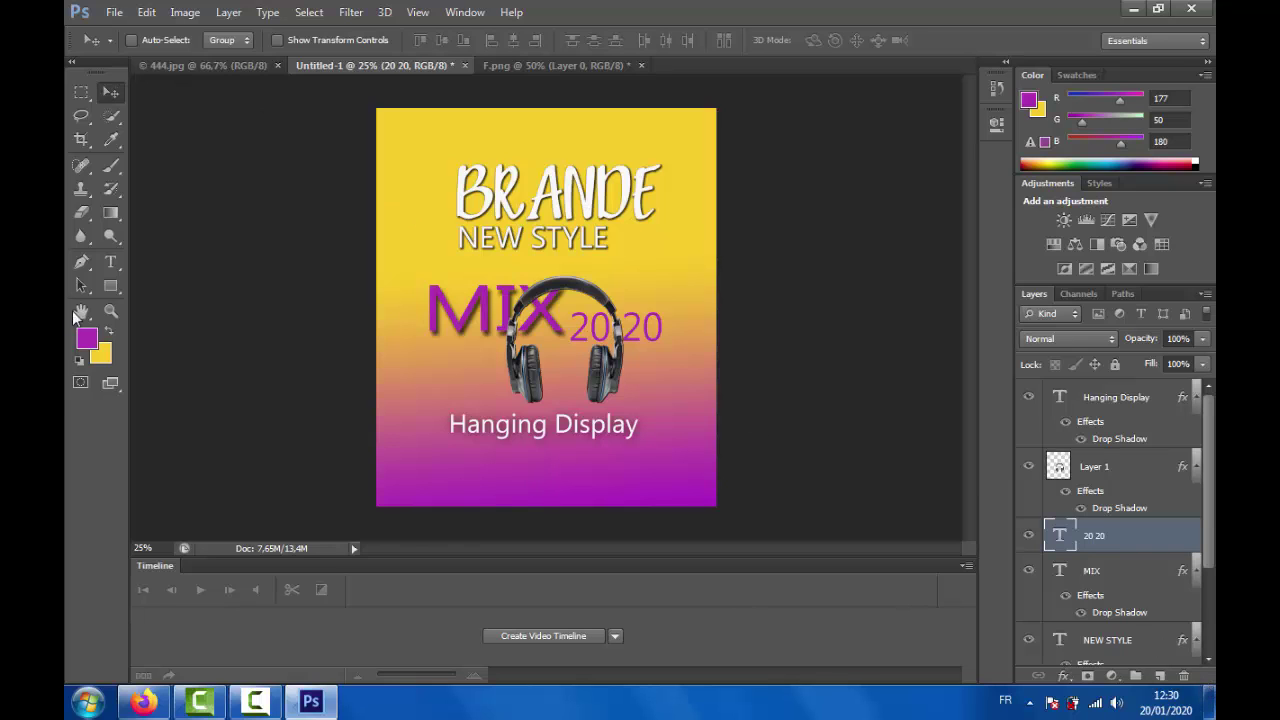
click(110, 286)
click(668, 306)
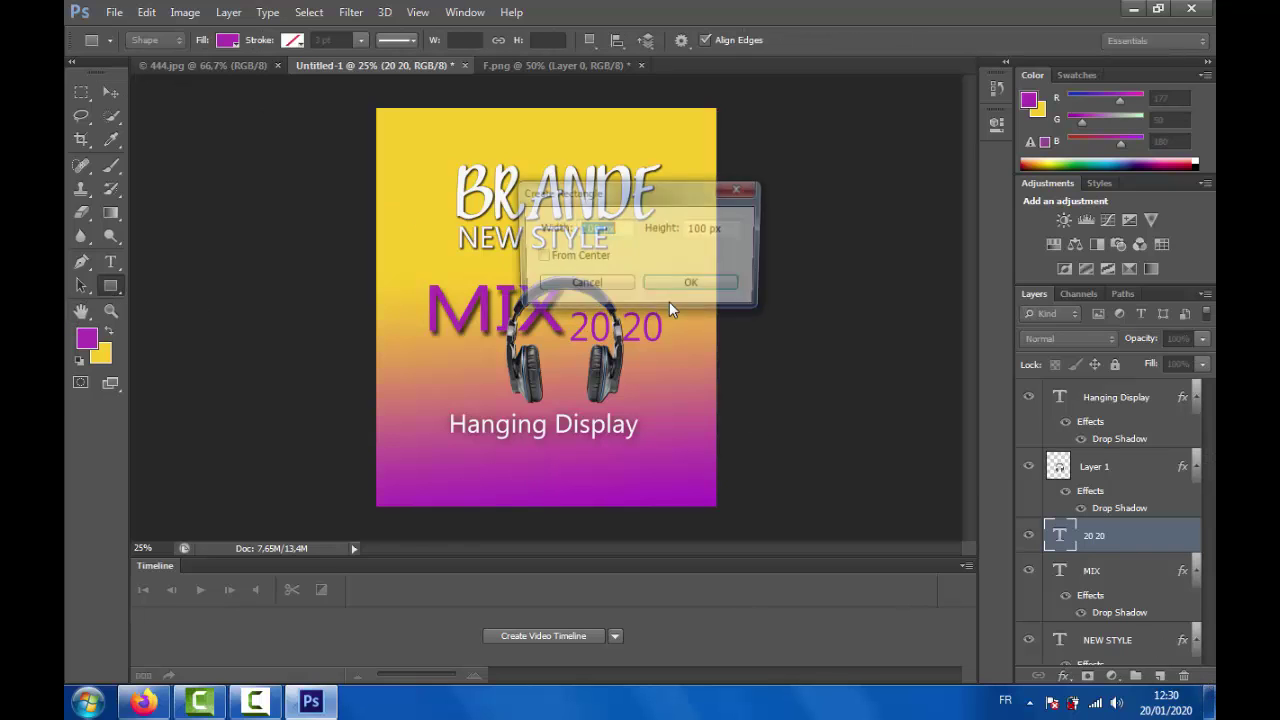
click(615, 283)
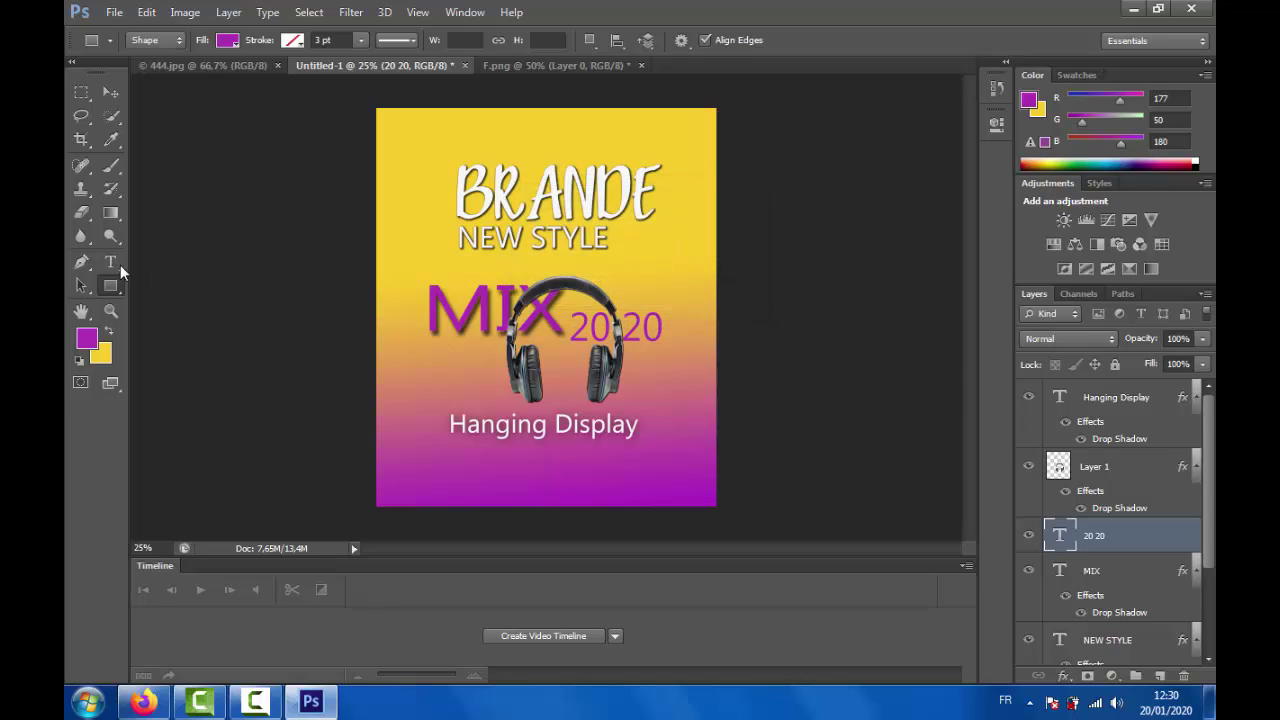
Add the text NEW in Segoe UI Symbol at 60 pt and colour it near-black (RGB 14, 1, 14)
click(111, 263)
click(571, 477)
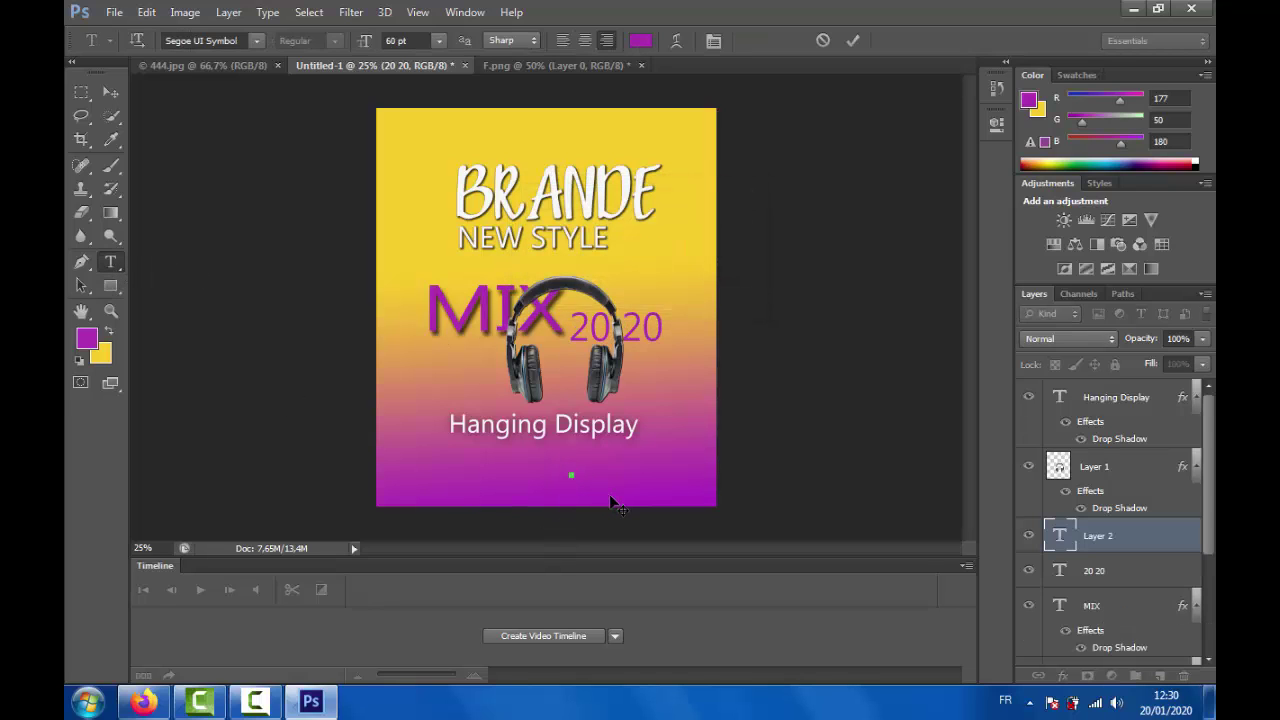
text(NE)
text(W)
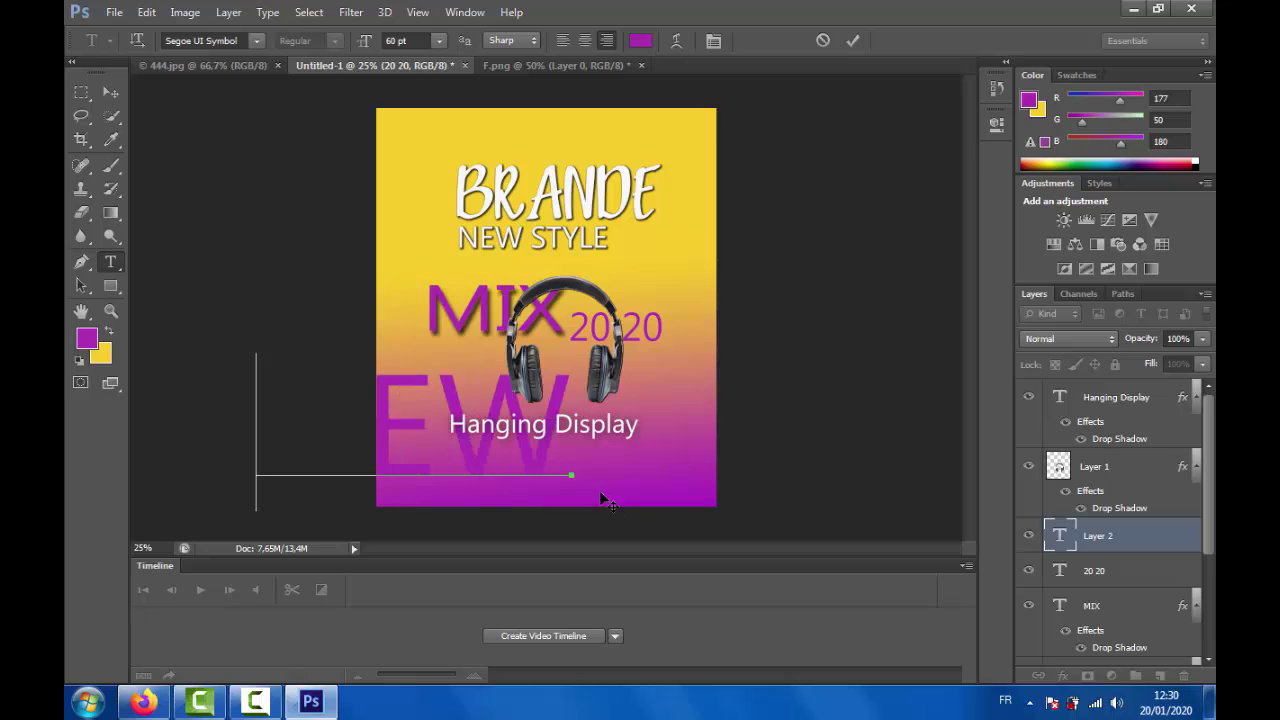
click(87, 339)
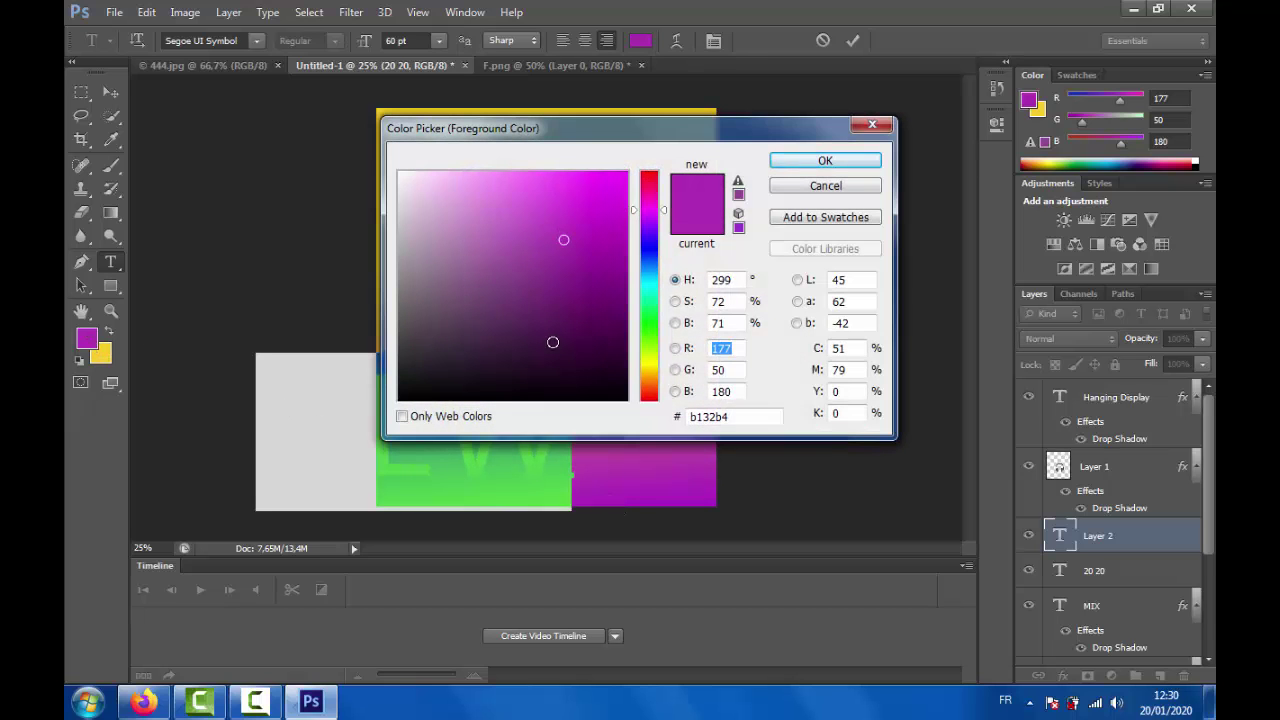
click(608, 386)
click(778, 162)
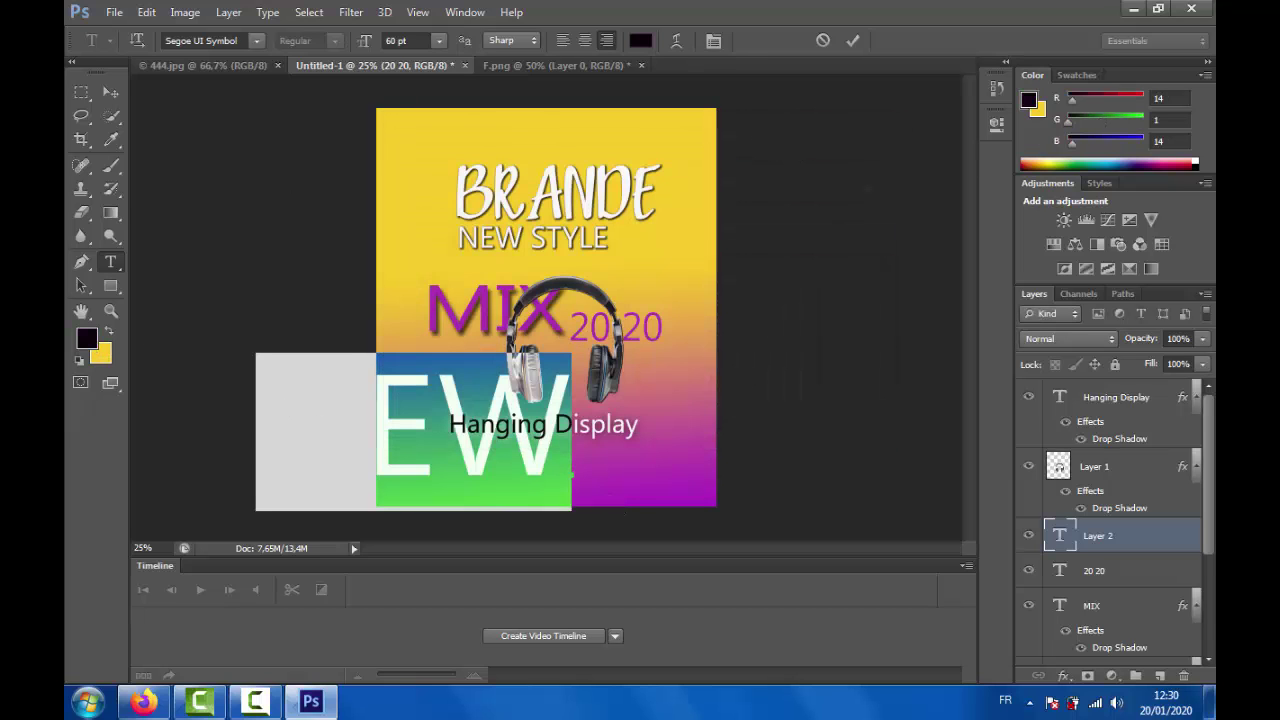
Scale the NEW text down to about 12.27 pt and place it just above the 20 20 text
click(148, 12)
click(205, 345)
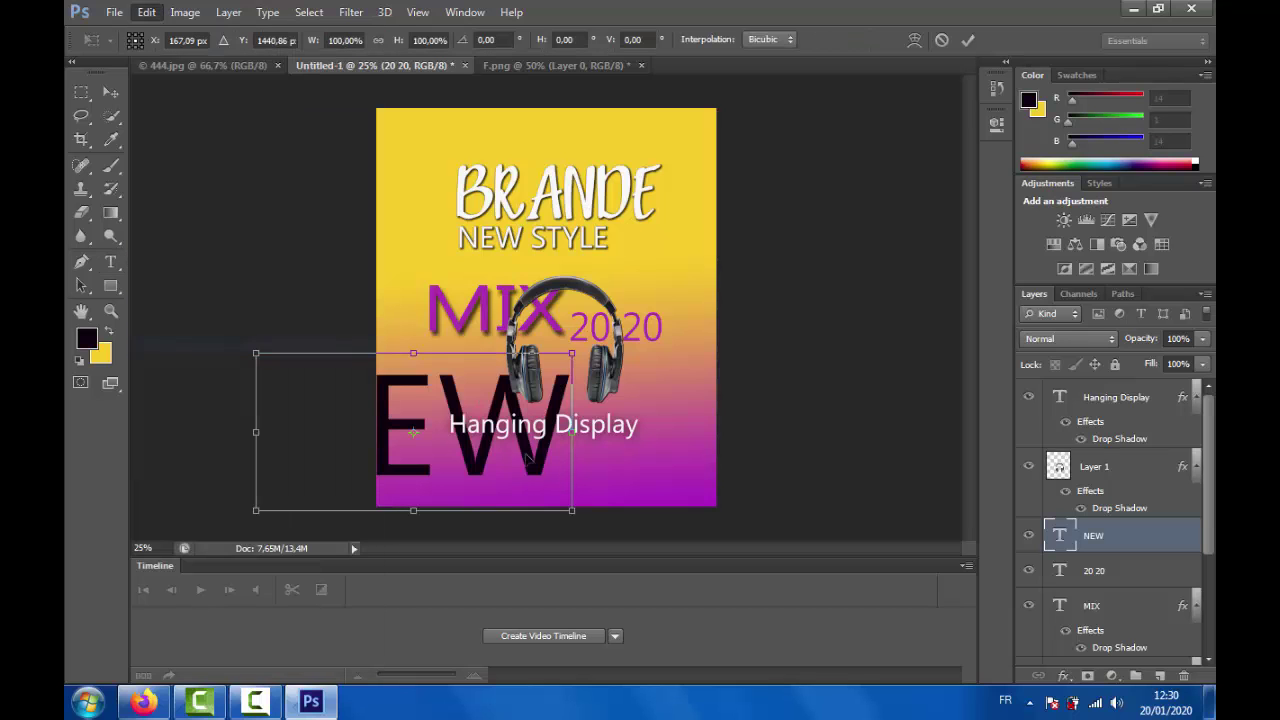
drag(571, 511, 671, 303)
click(111, 262)
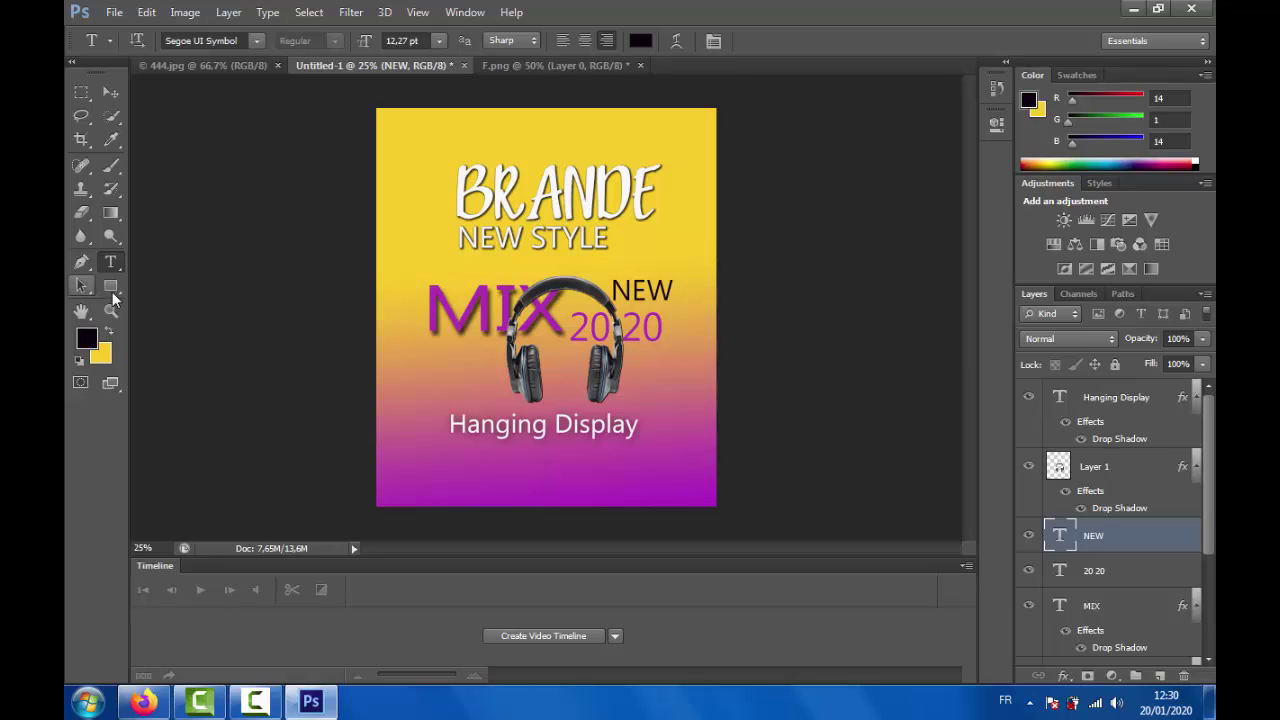
Draw a rectangle about 1849 x 252 px across the poster's lower edge and fill it with the background's yellow
click(111, 286)
drag(748, 469, 338, 526)
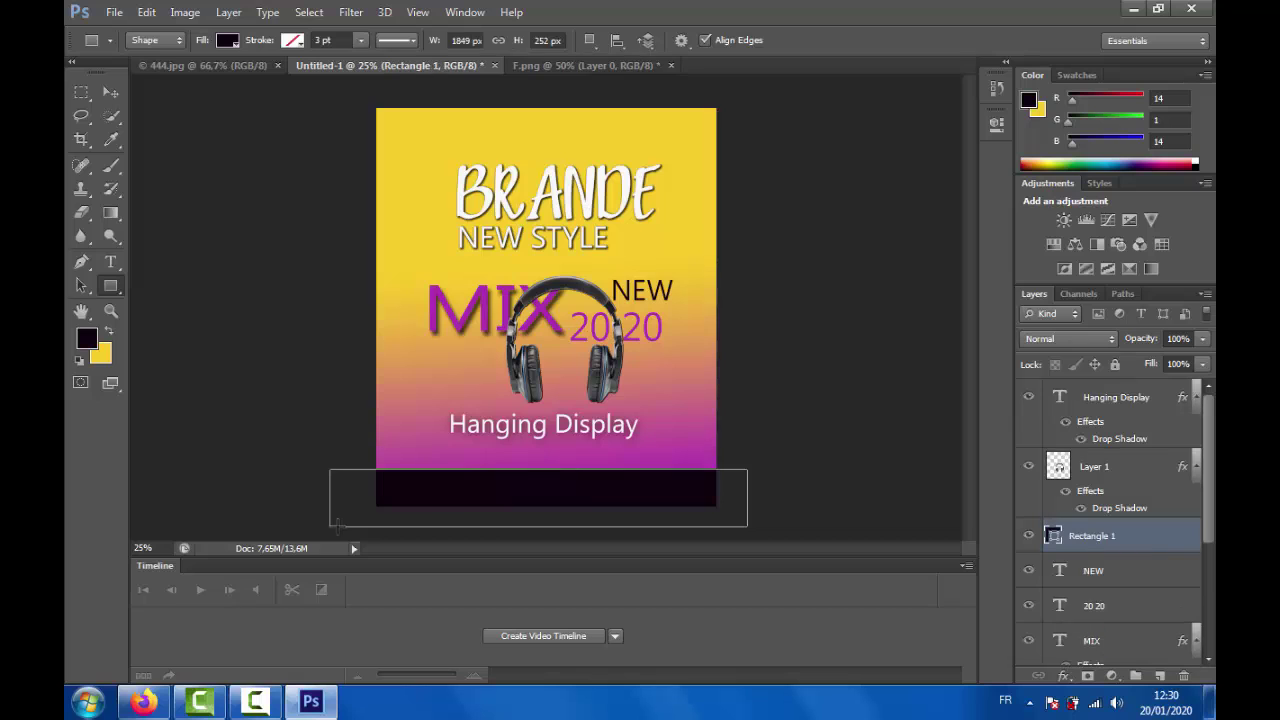
double_click(1054, 537)
click(401, 173)
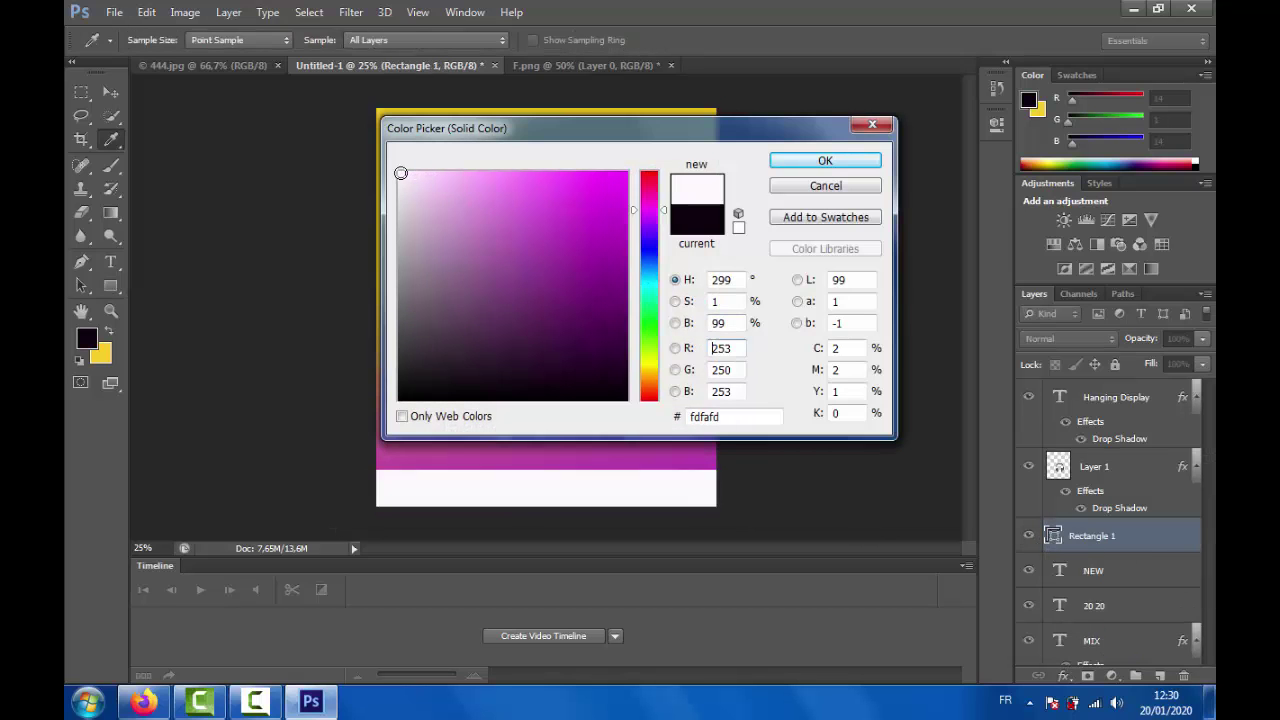
click(701, 114)
click(796, 160)
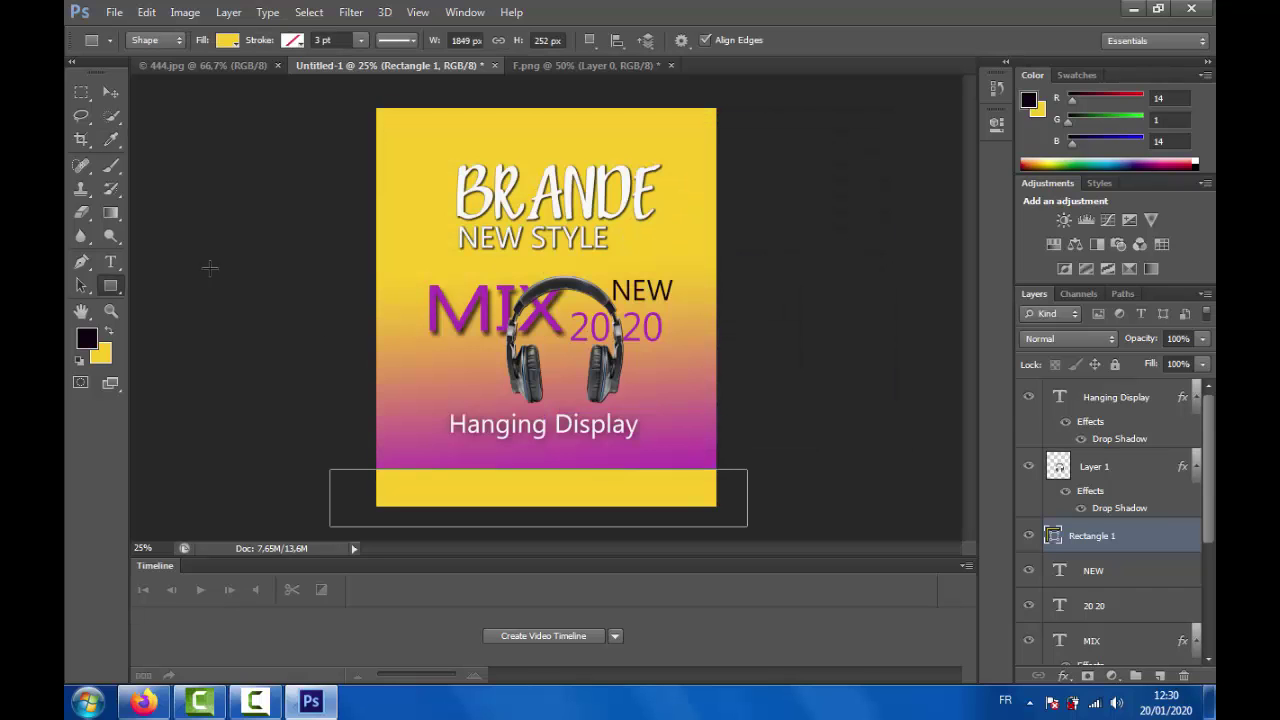
Nudge the yellow rectangle up slightly so it forms a taller band along the poster's lower edge
click(121, 94)
key(Up)
key(Up)
key(Up)
key(Up)
key(Up)
key(Up)
key(Up)
key(Up)
key(Up)
key(Up)
key(Up)
key(Up)
key(Up)
key(Up)
key(Up)
key(Up)
key(Up)
key(Up)
key(Up)
key(Up)
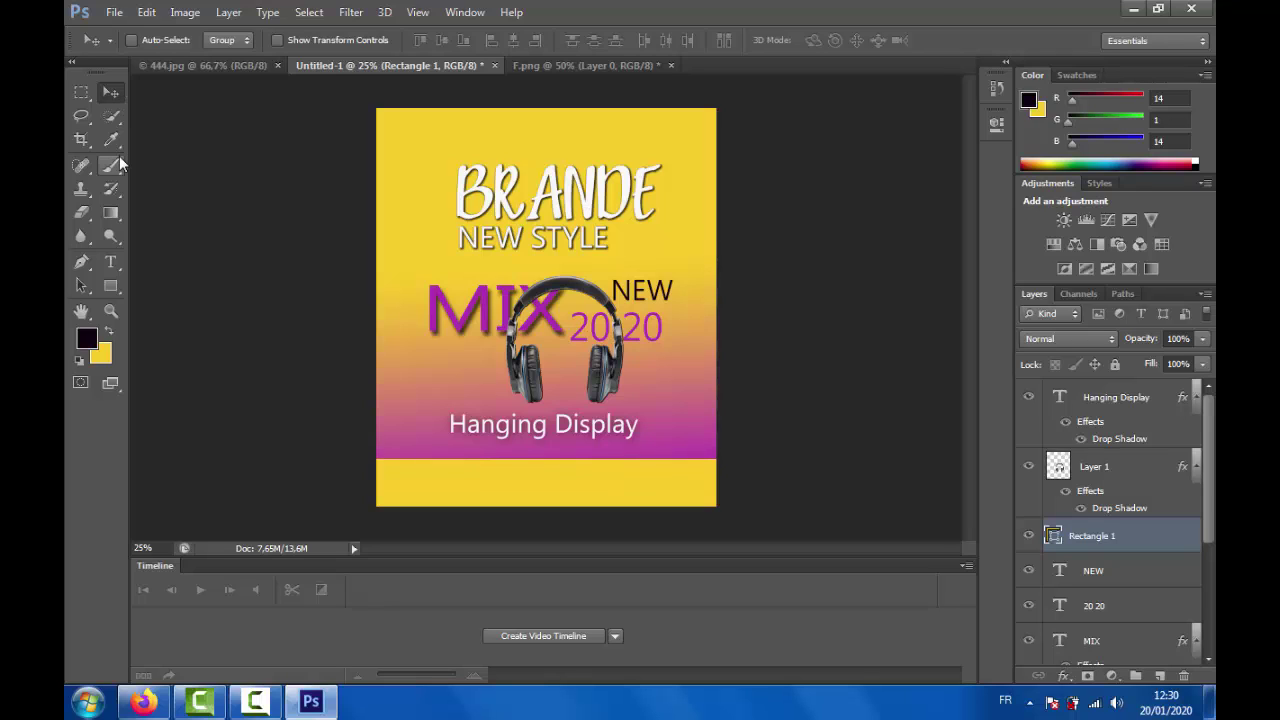
Add the near-black text Design Graphic Scrt in the poster's upper-left area and set its size to 9 pt
click(112, 261)
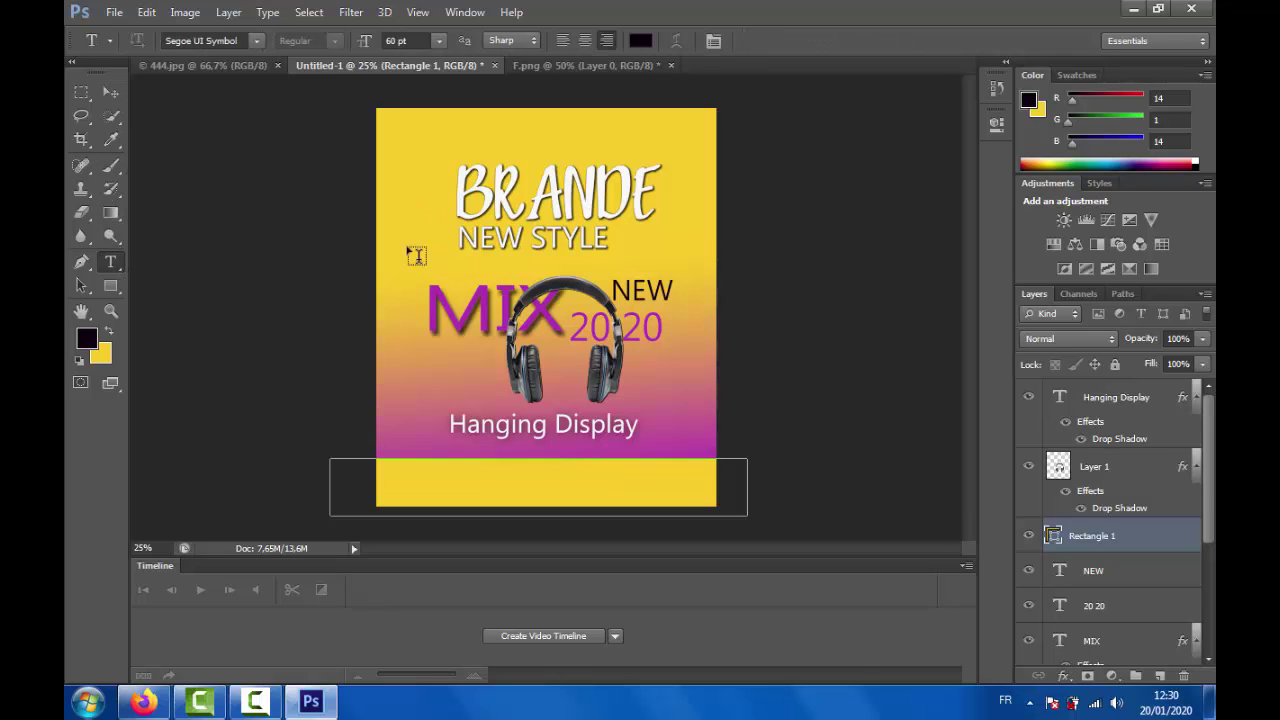
click(411, 141)
text(©)
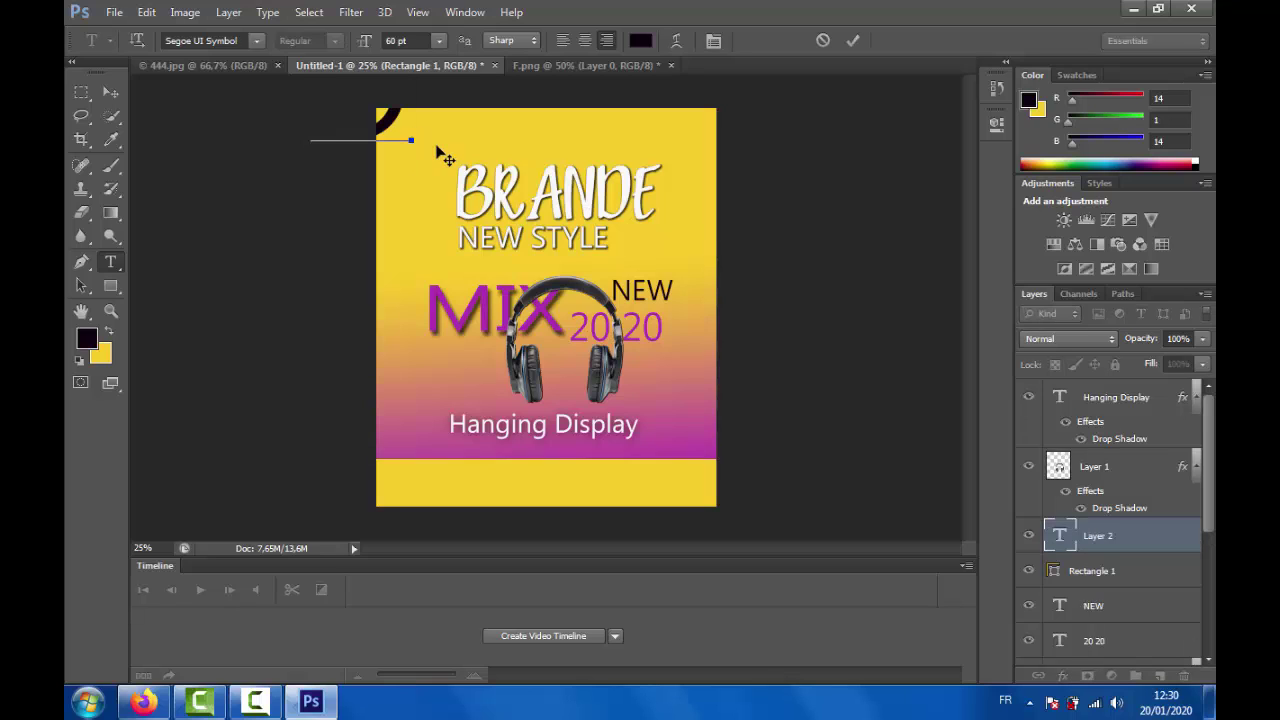
text(DI)
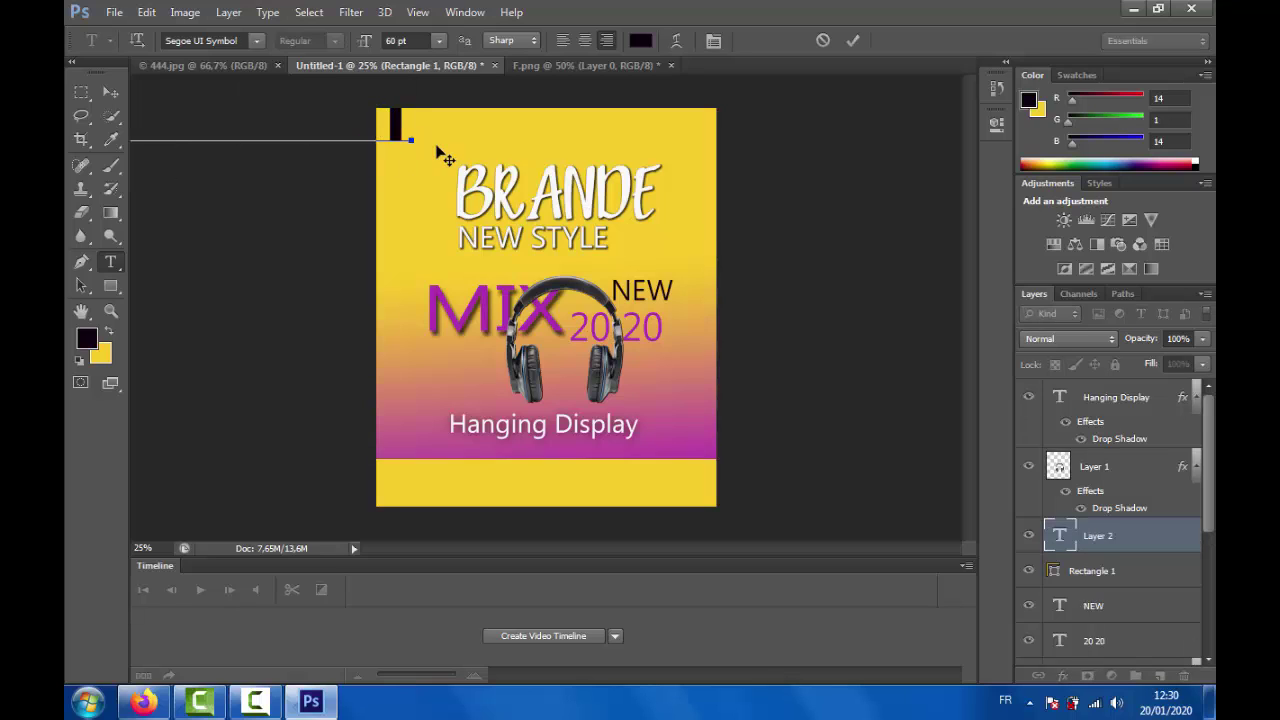
text(SPLAY MUSIC)
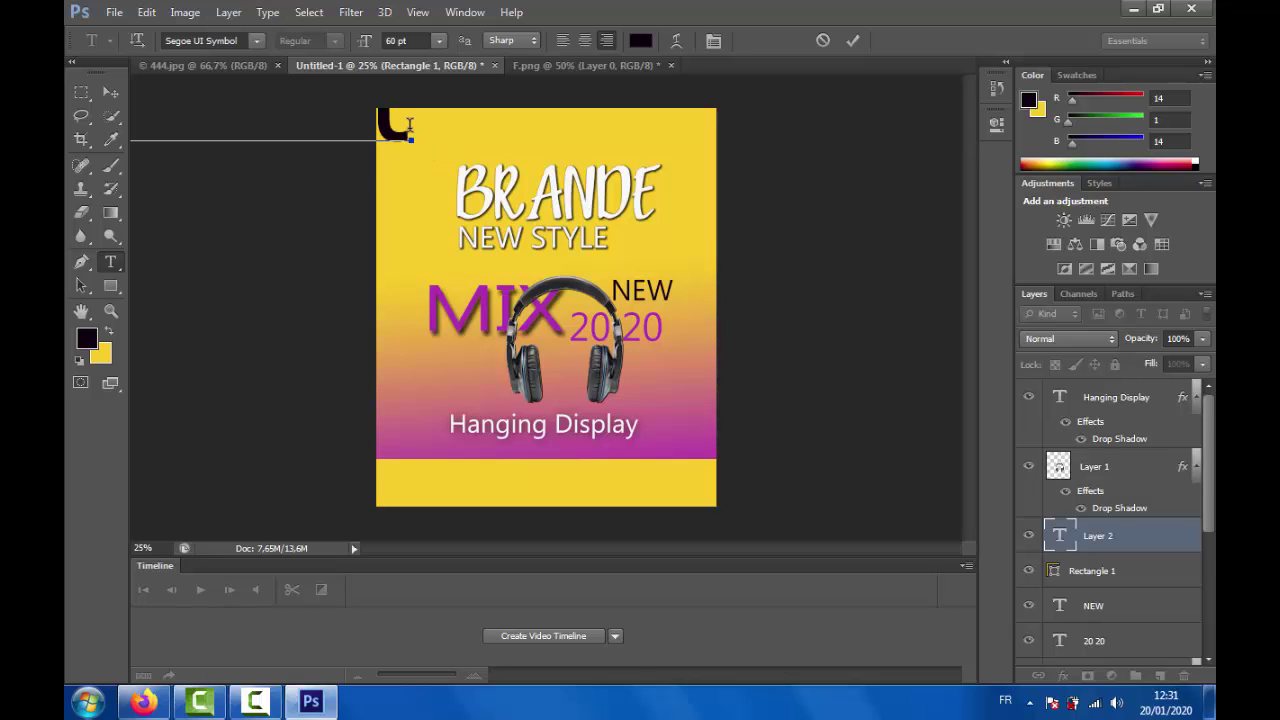
key(ctrl+a)
click(438, 40)
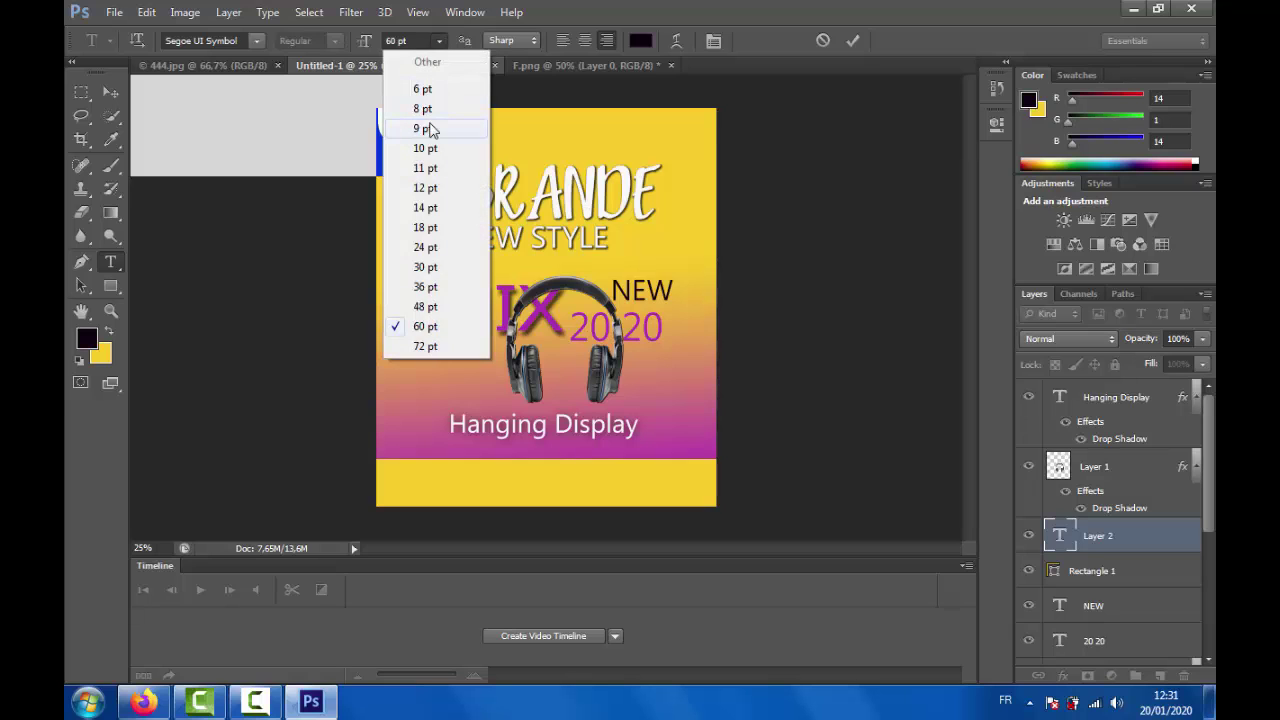
click(423, 128)
Move the Design Graphic Scrt text onto the yellow band and stretch it to about 132% width and 119% height, centred in the band
click(110, 92)
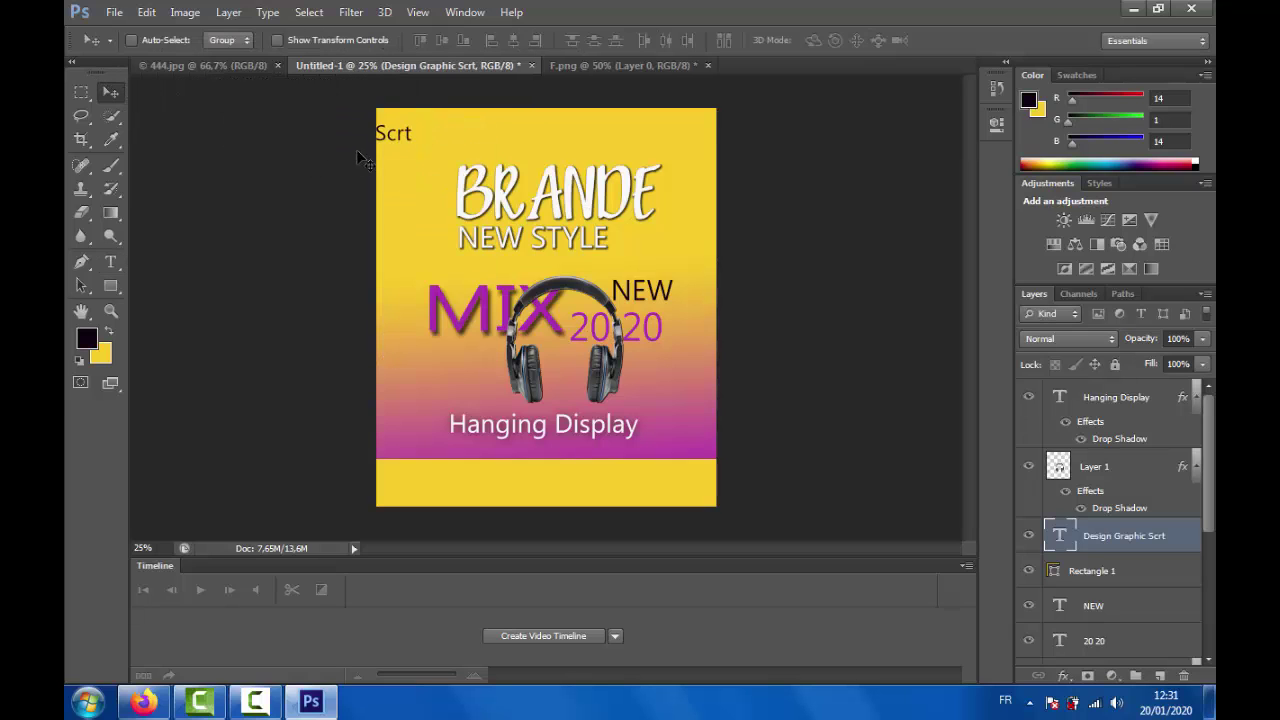
drag(360, 160, 625, 482)
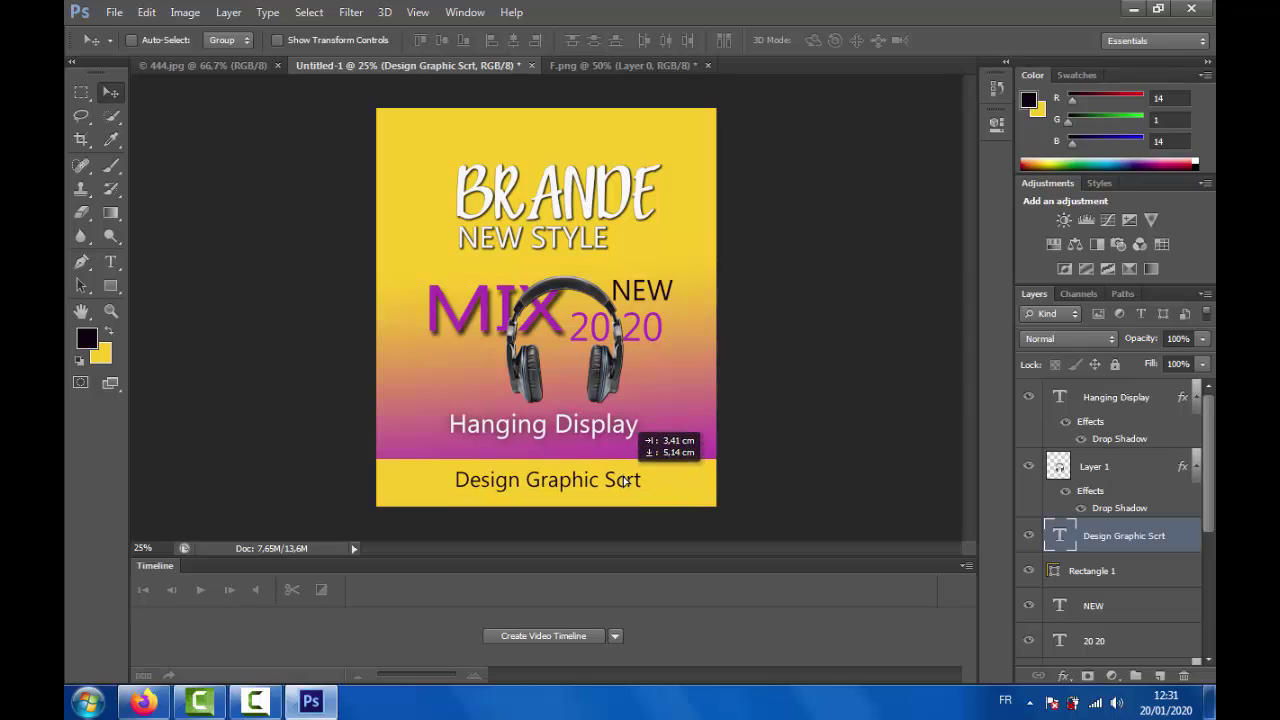
click(147, 12)
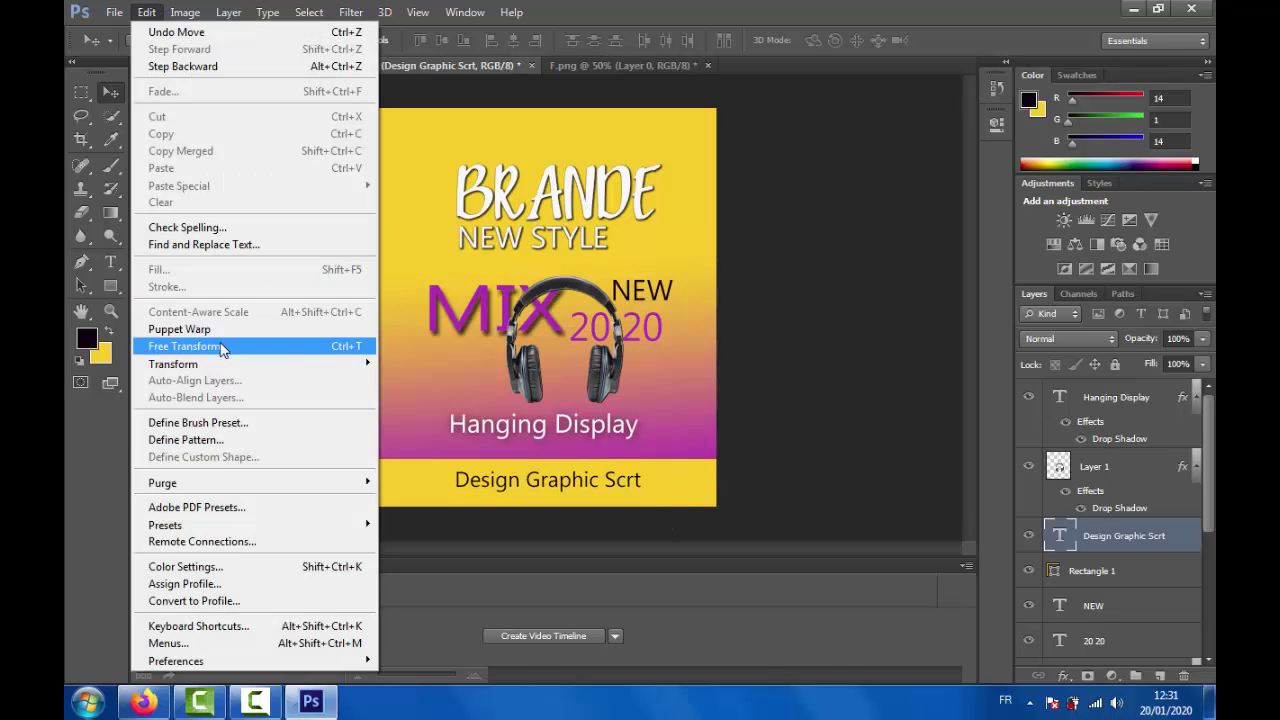
click(221, 347)
mouse_move(641, 492)
mouse_down()
mouse_move(708, 508)
mouse_move(736, 497)
mouse_move(699, 500)
mouse_move(663, 481)
mouse_up()
key(Up)
key(Up)
key(Up)
key(Up)
key(Up)
key(Up)
key(Up)
key(Up)
key(Up)
key(Up)
key(Up)
key(Up)
key(Up)
key(Up)
key(Up)
key(Up)
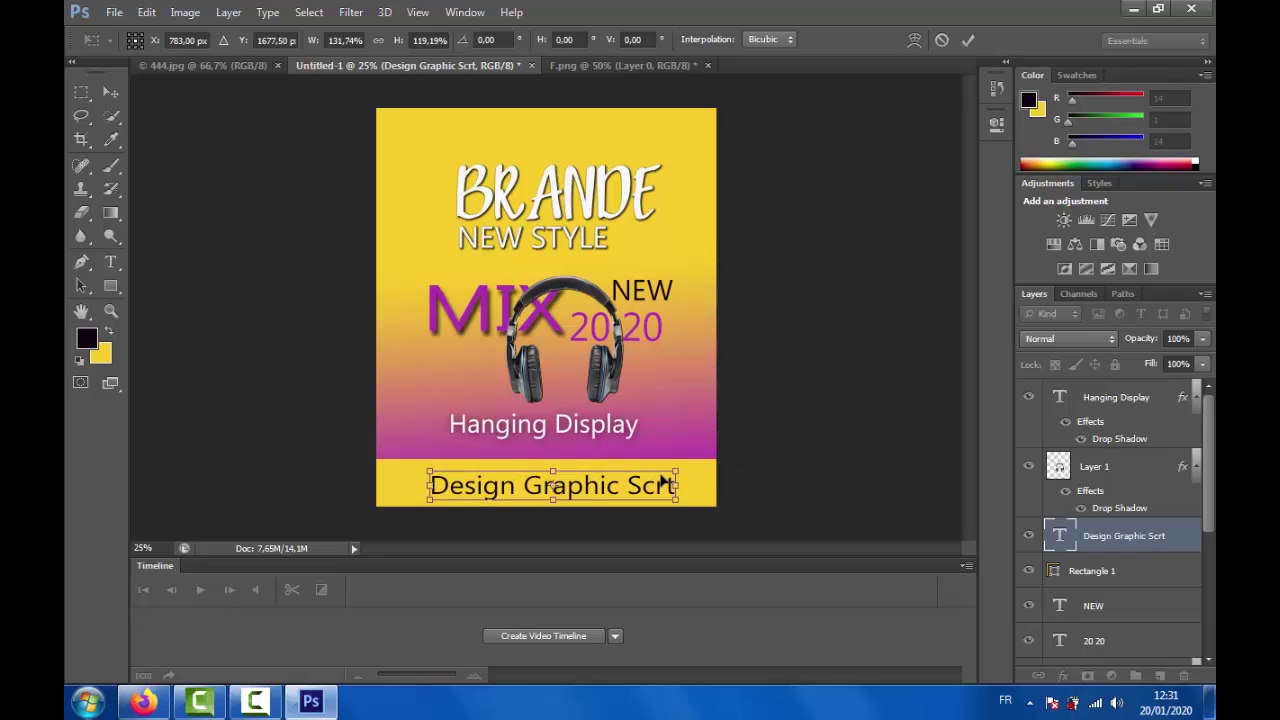
key(Return)
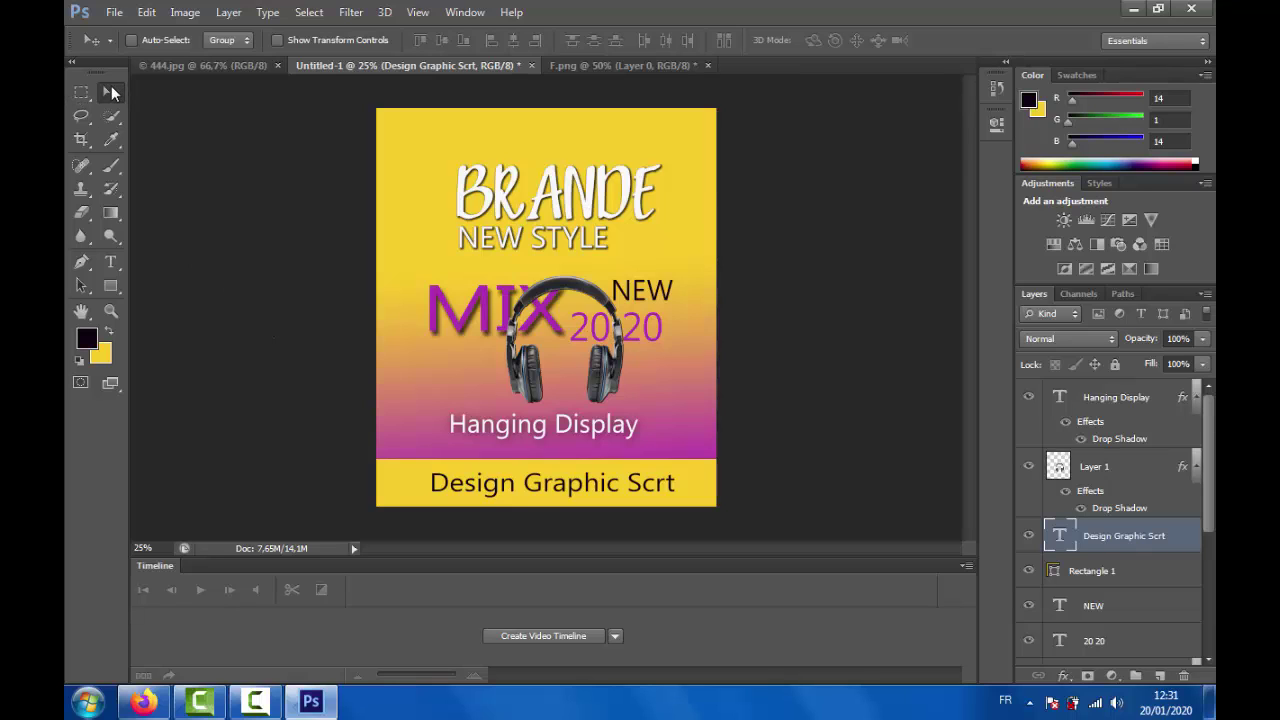
Create a new 1509 x 562 pixel RGB document with a white background and convert its background into Layer 0
click(272, 697)
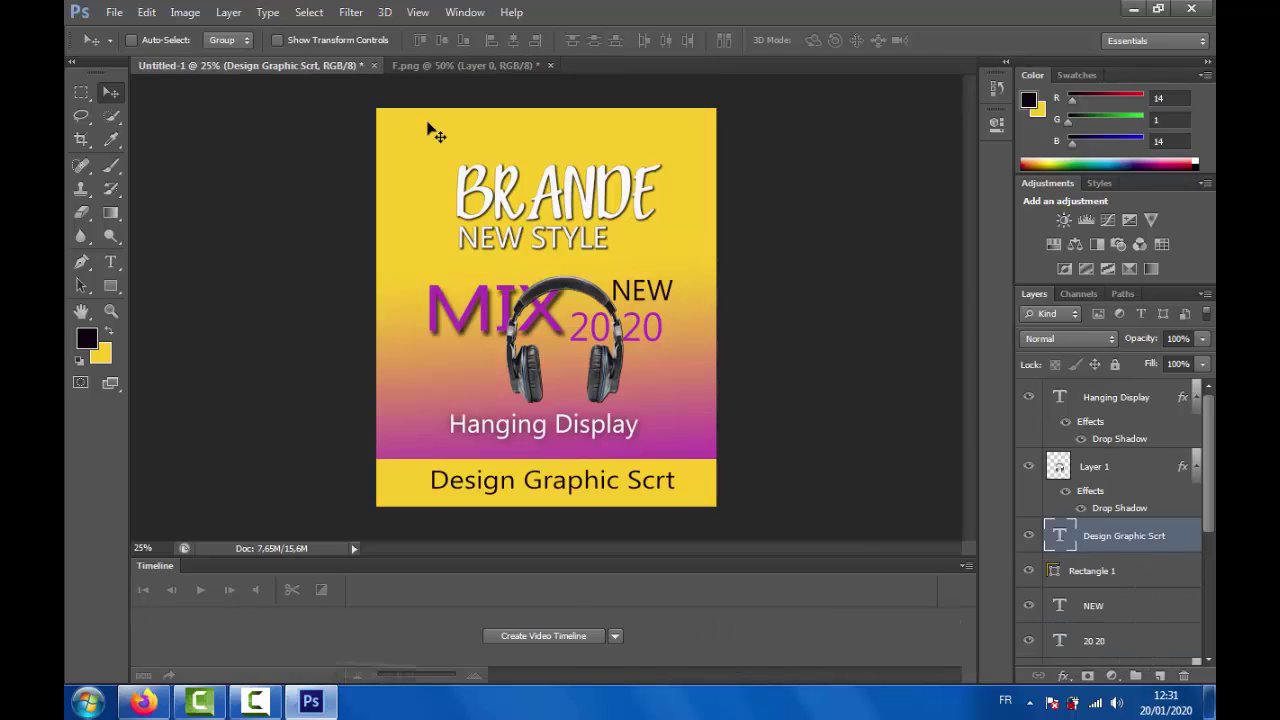
click(112, 12)
click(117, 18)
click(117, 14)
click(122, 27)
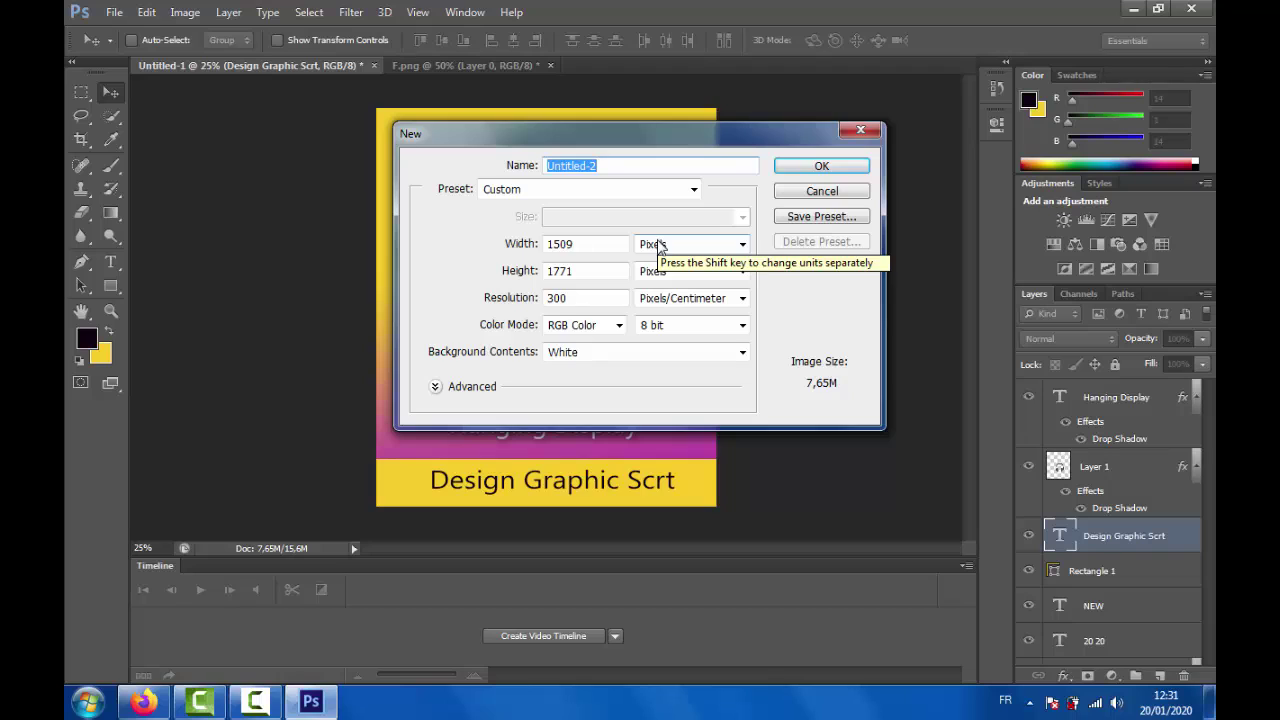
double_click(559, 243)
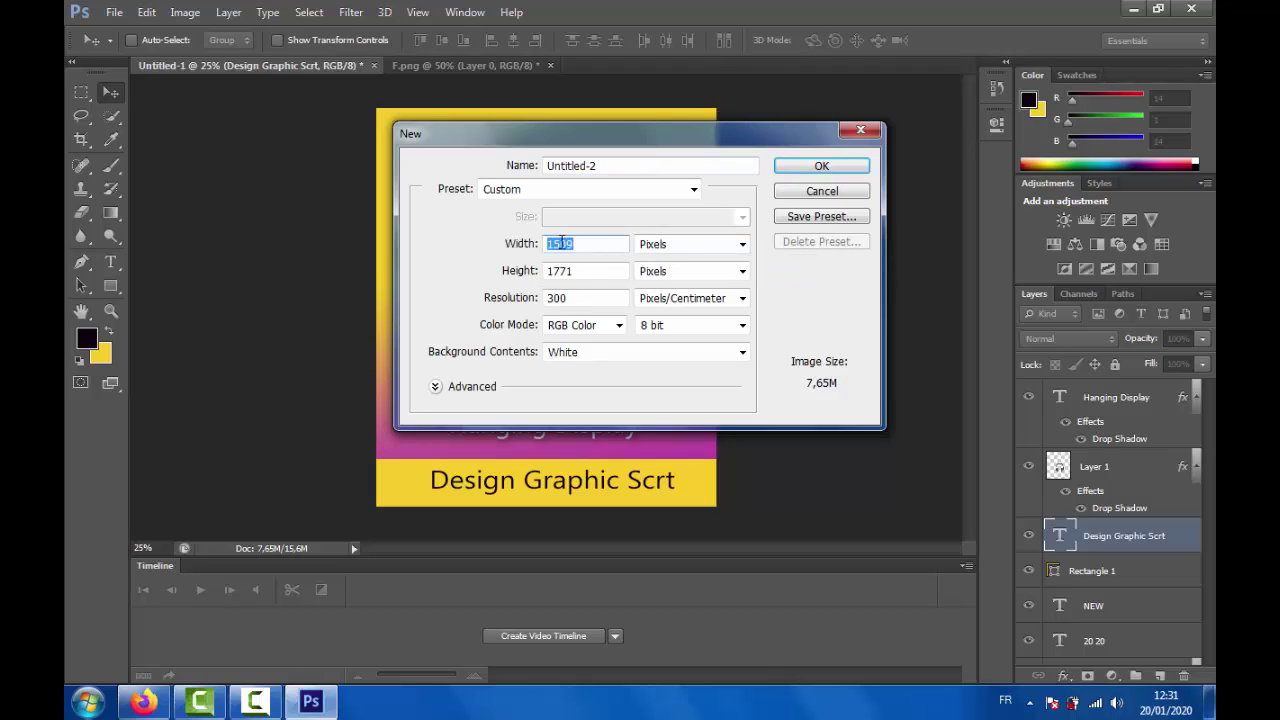
text(1509)
double_click(604, 266)
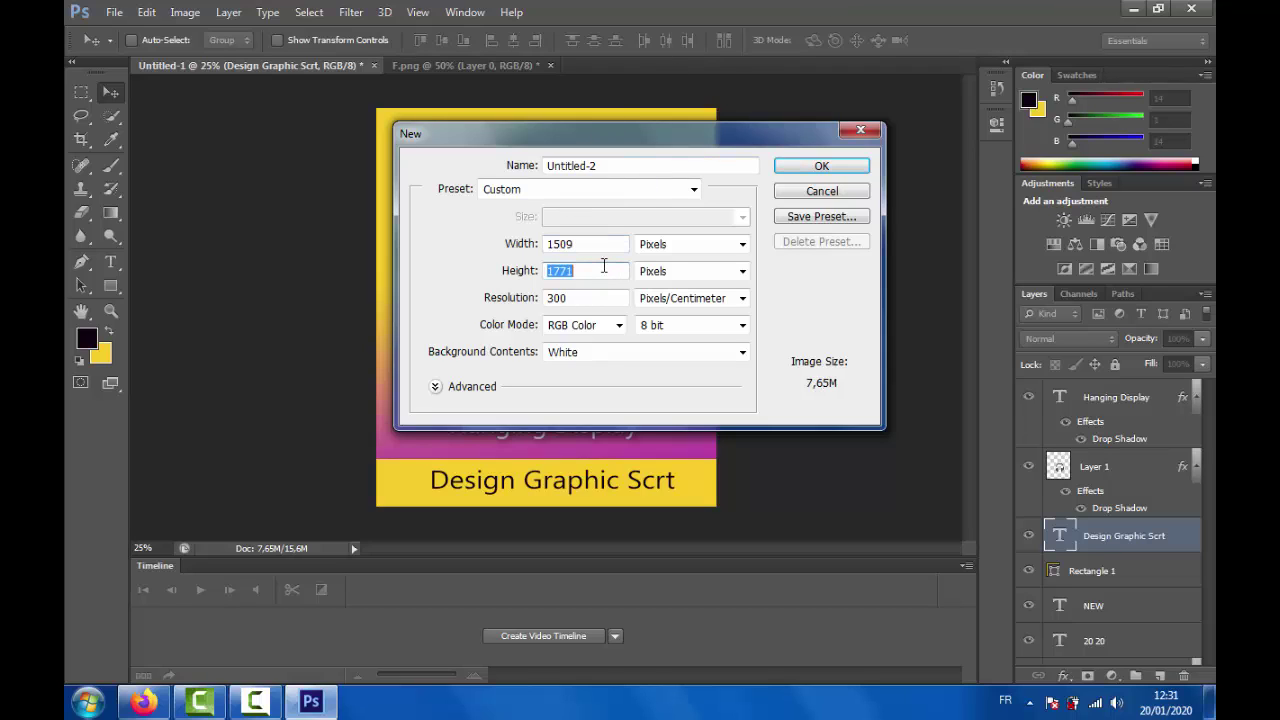
text(562)
click(812, 167)
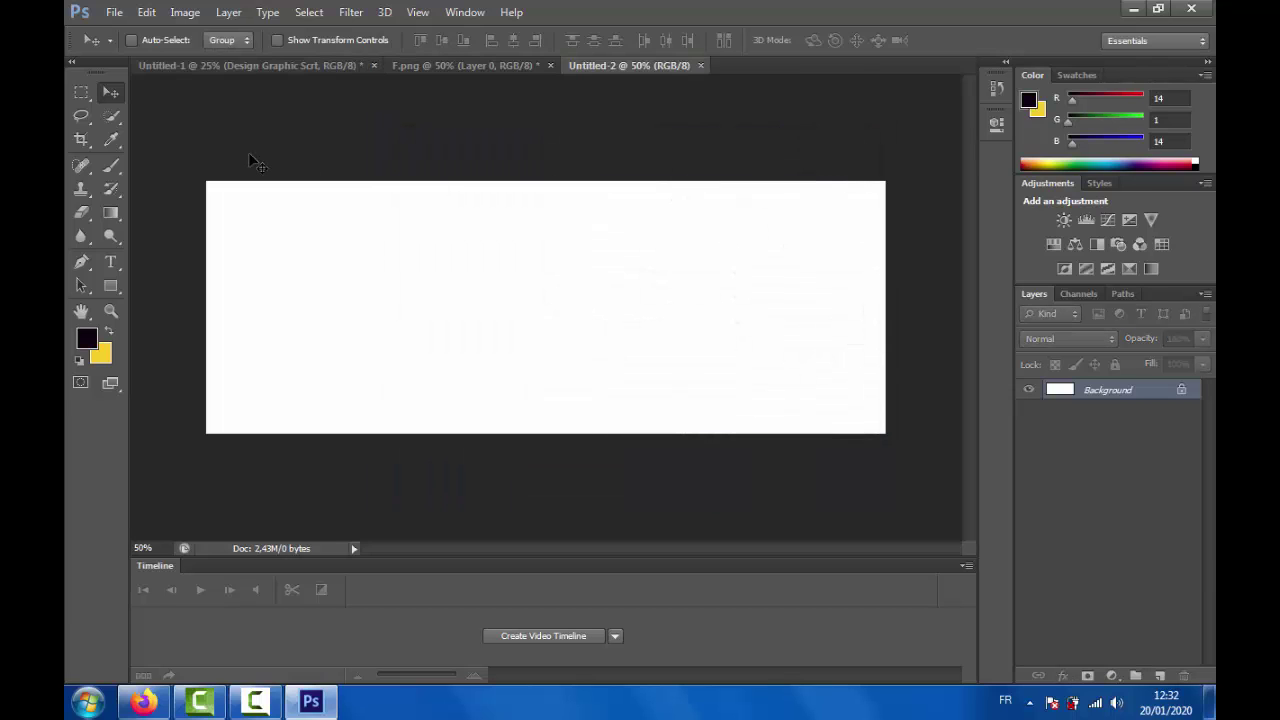
double_click(1090, 390)
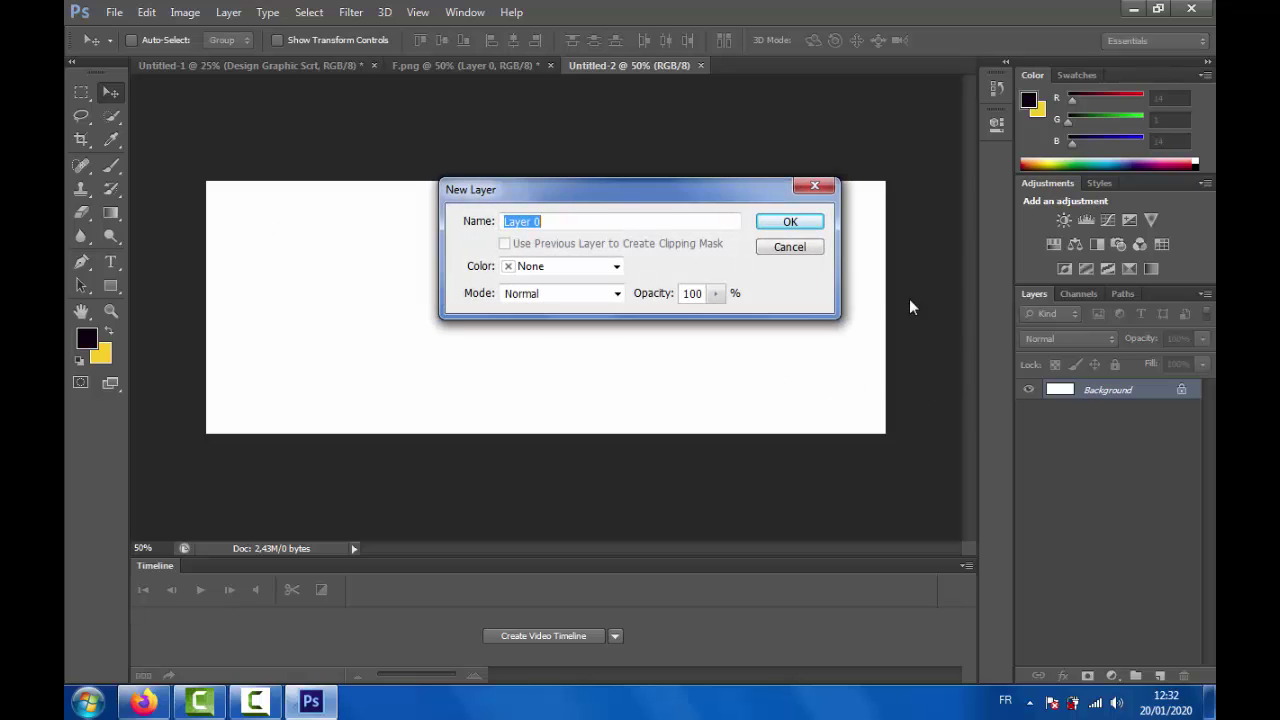
click(792, 221)
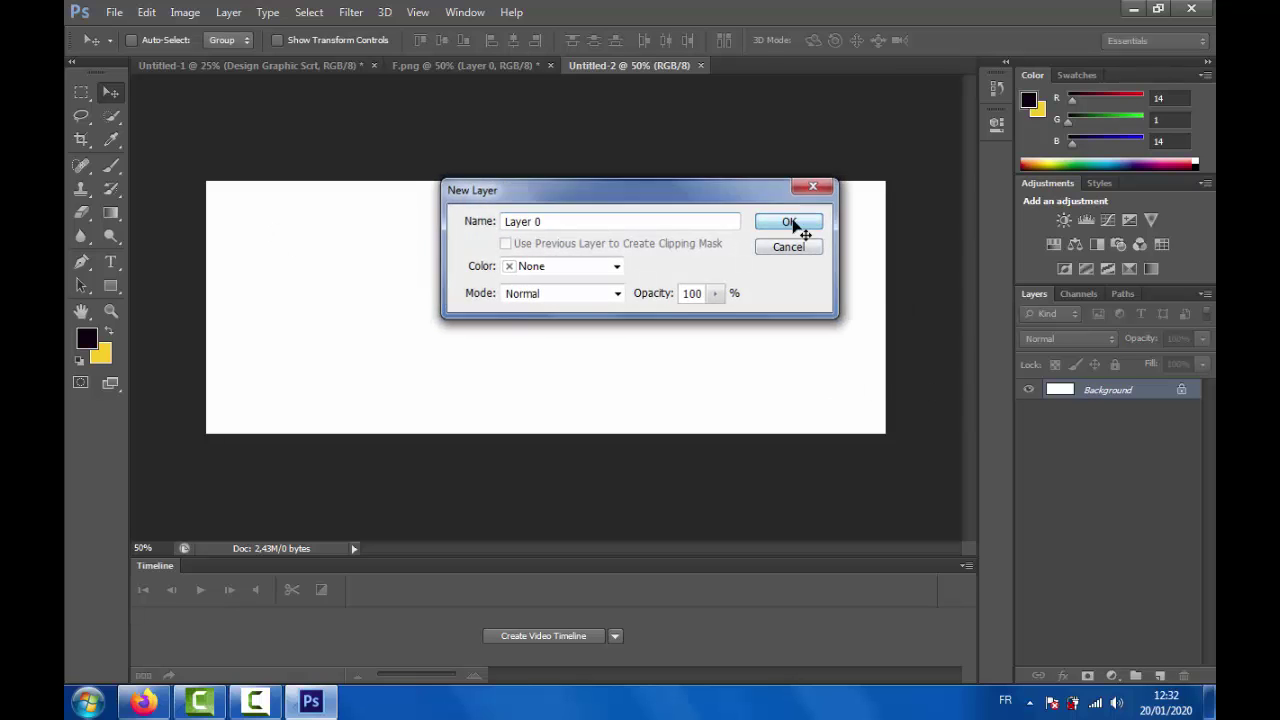
Recolour the poster's Design Graphic Scrt text with the orange sampled from its gradient (RGB 218, 142, 98)
click(515, 65)
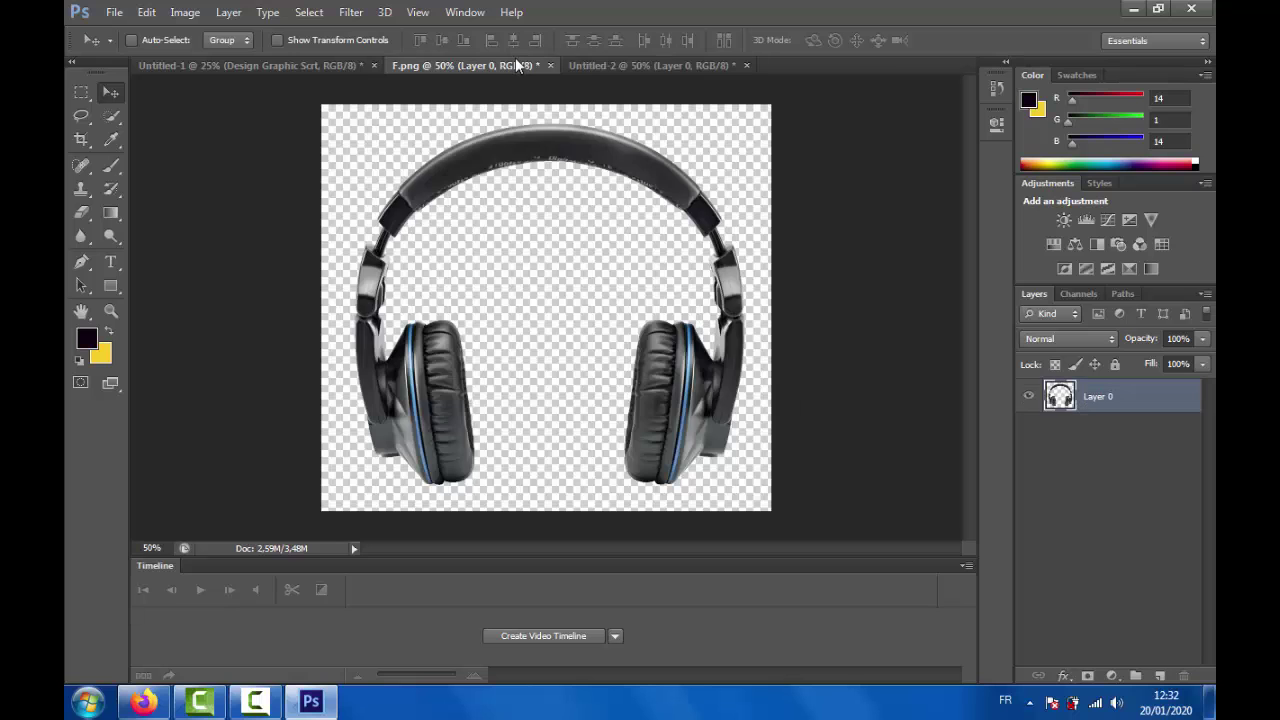
click(593, 65)
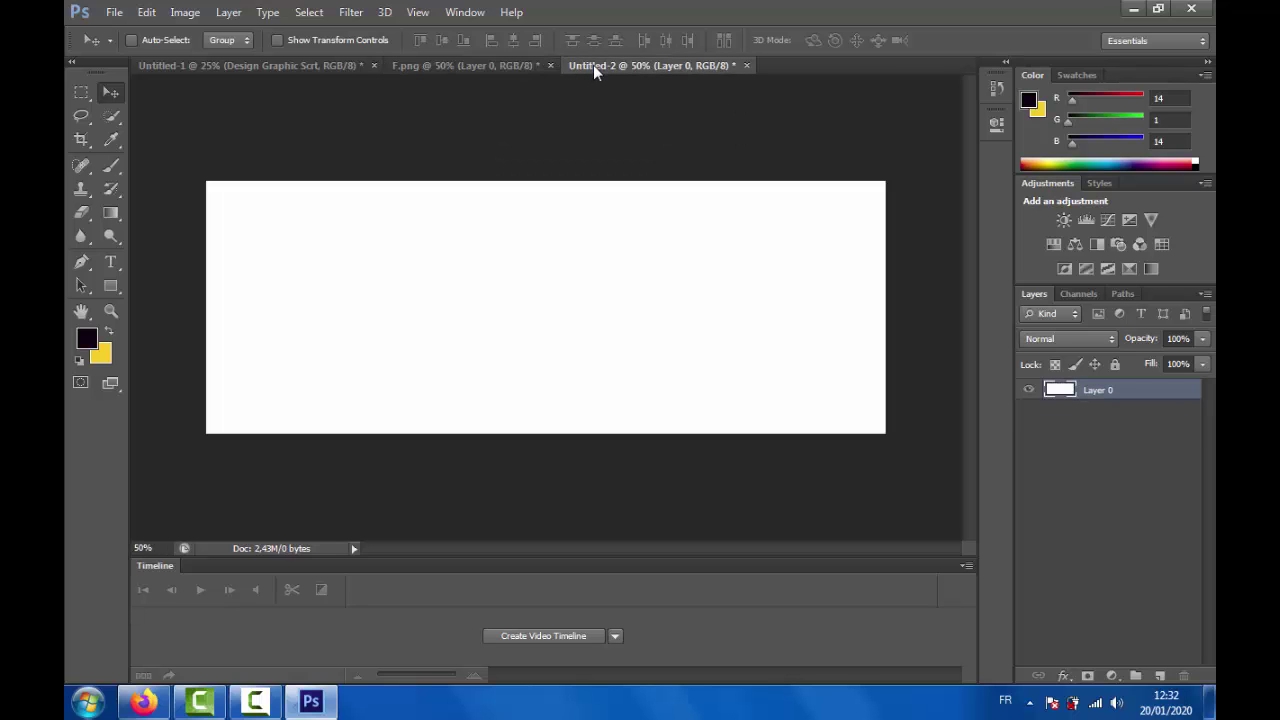
click(479, 58)
click(334, 66)
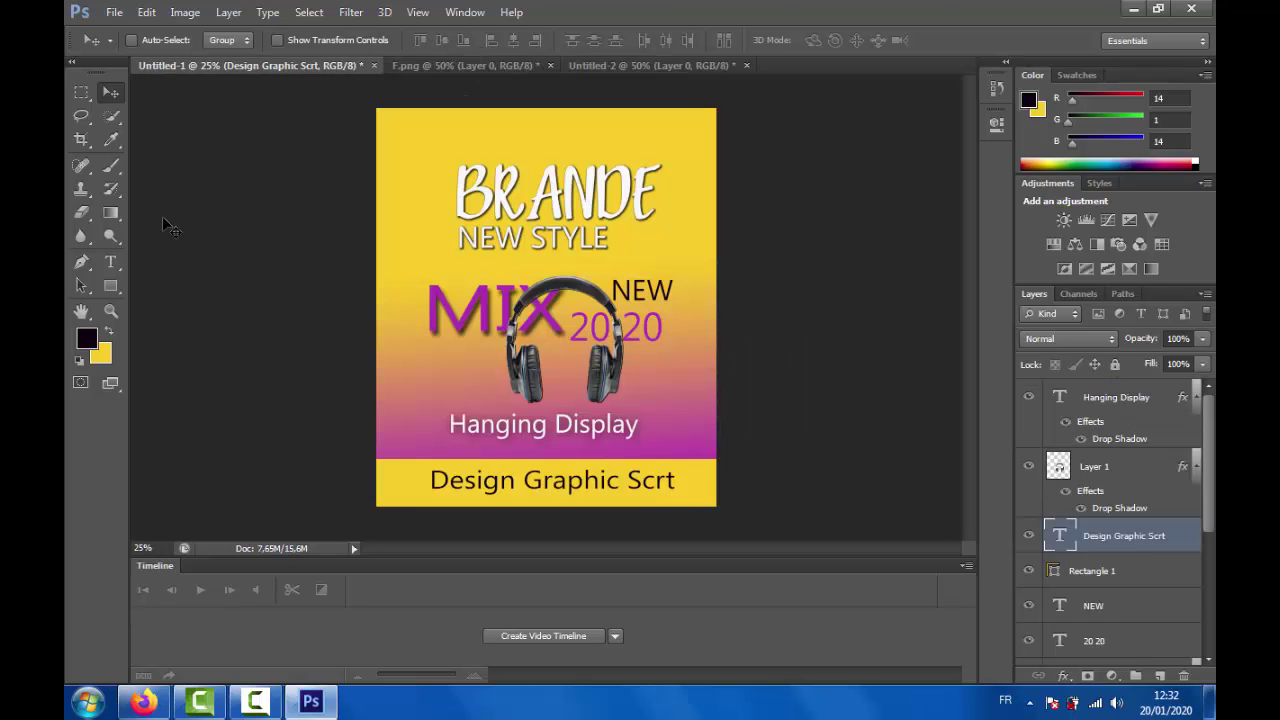
click(111, 139)
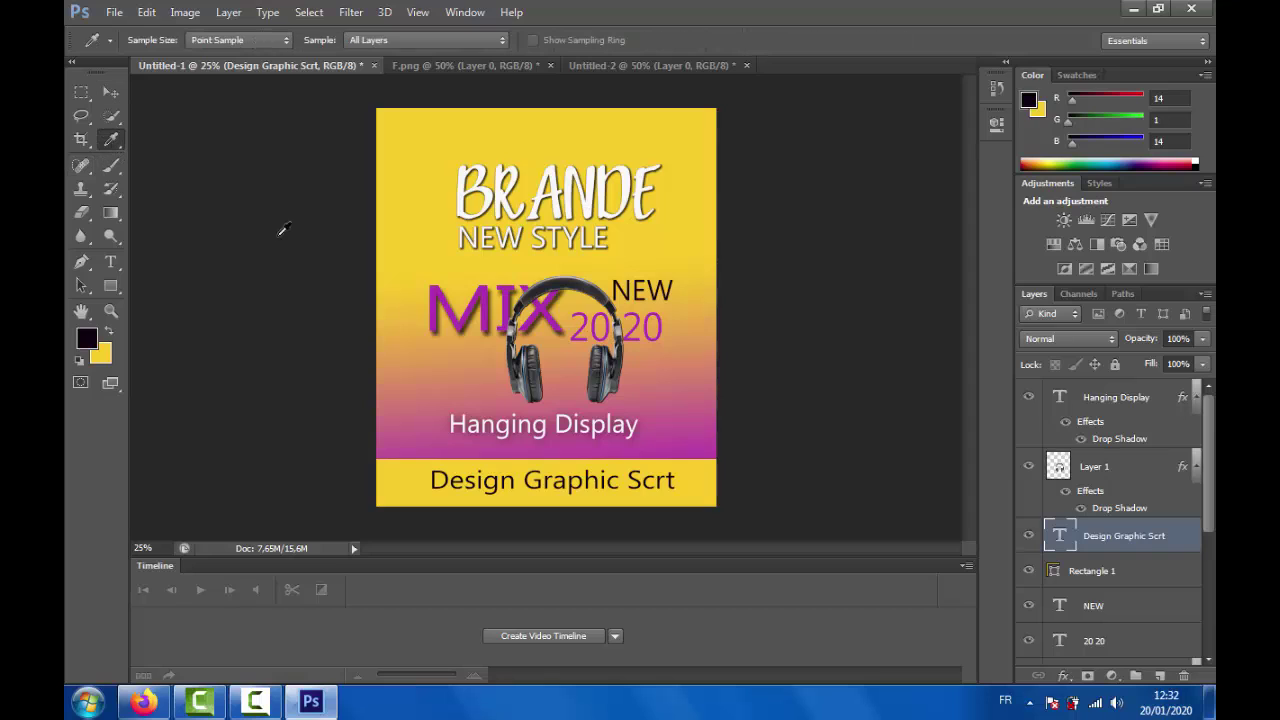
click(463, 369)
key(alt+BackSpace)
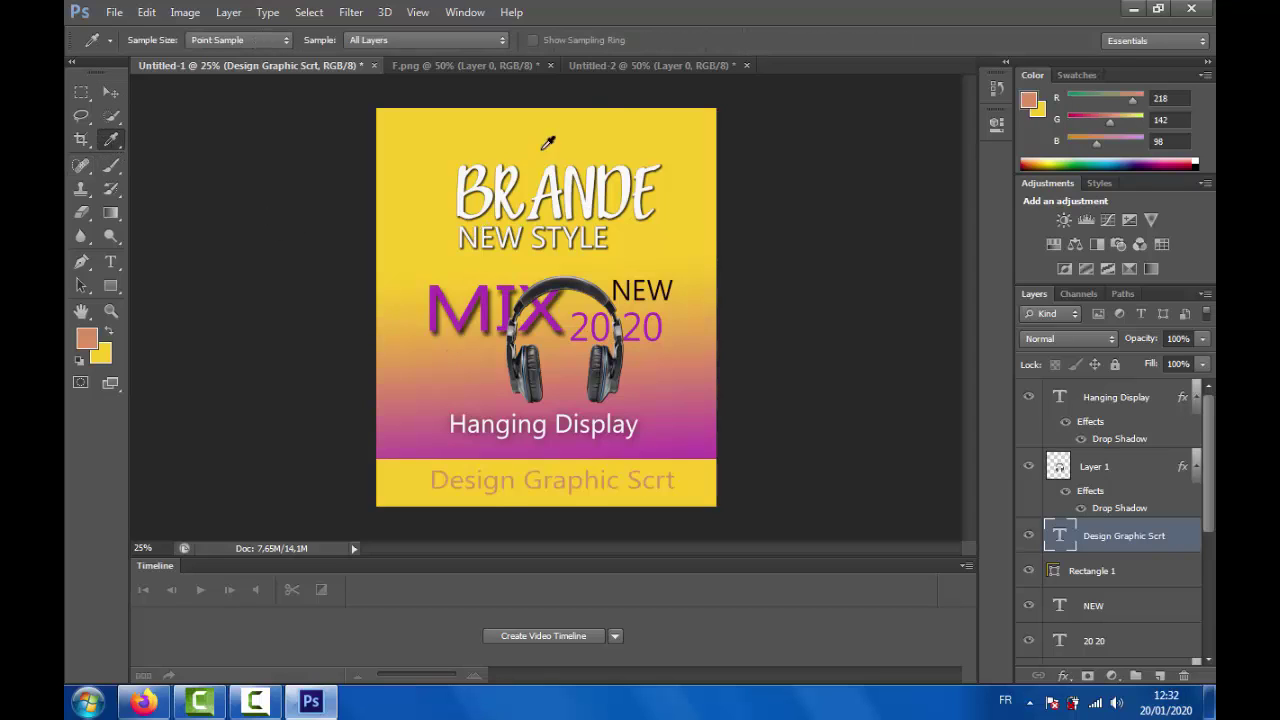
Sample the poster's pink (RGB 196, 93, 141) and fill the new document's Layer 0 with a vertical gradient from pink below to yellow above
click(436, 432)
click(576, 67)
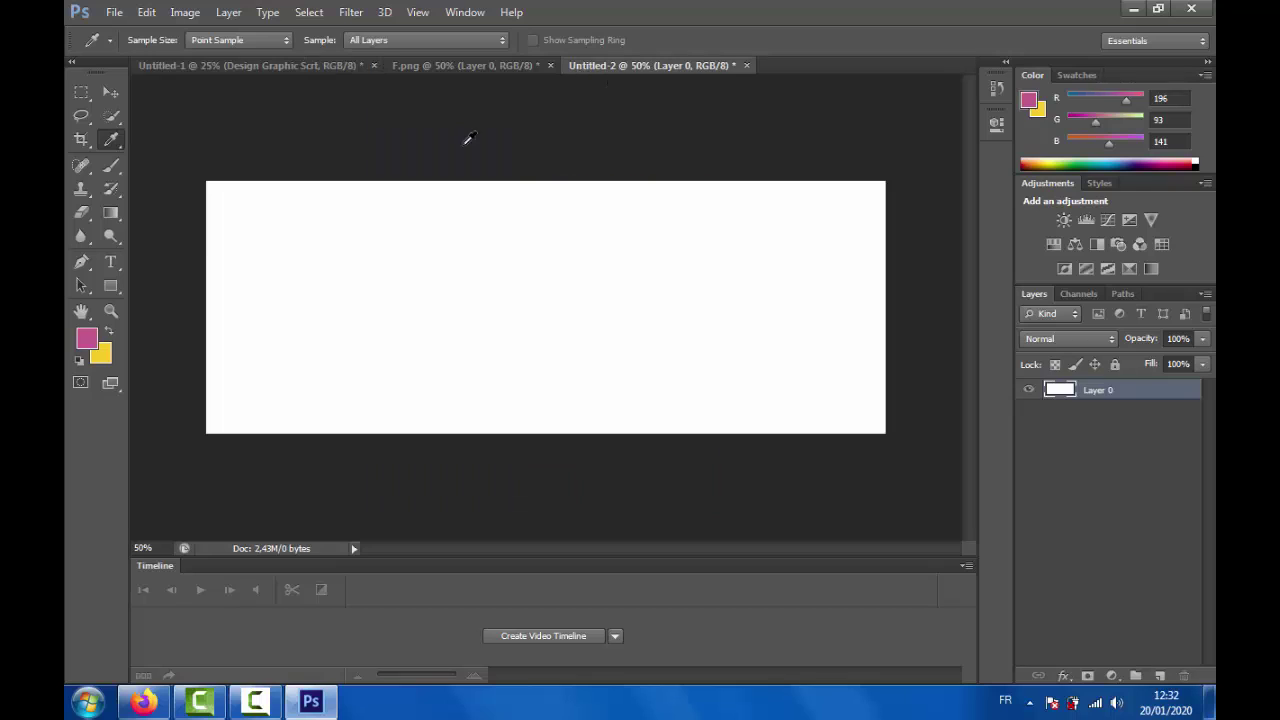
click(110, 213)
drag(500, 371, 517, 169)
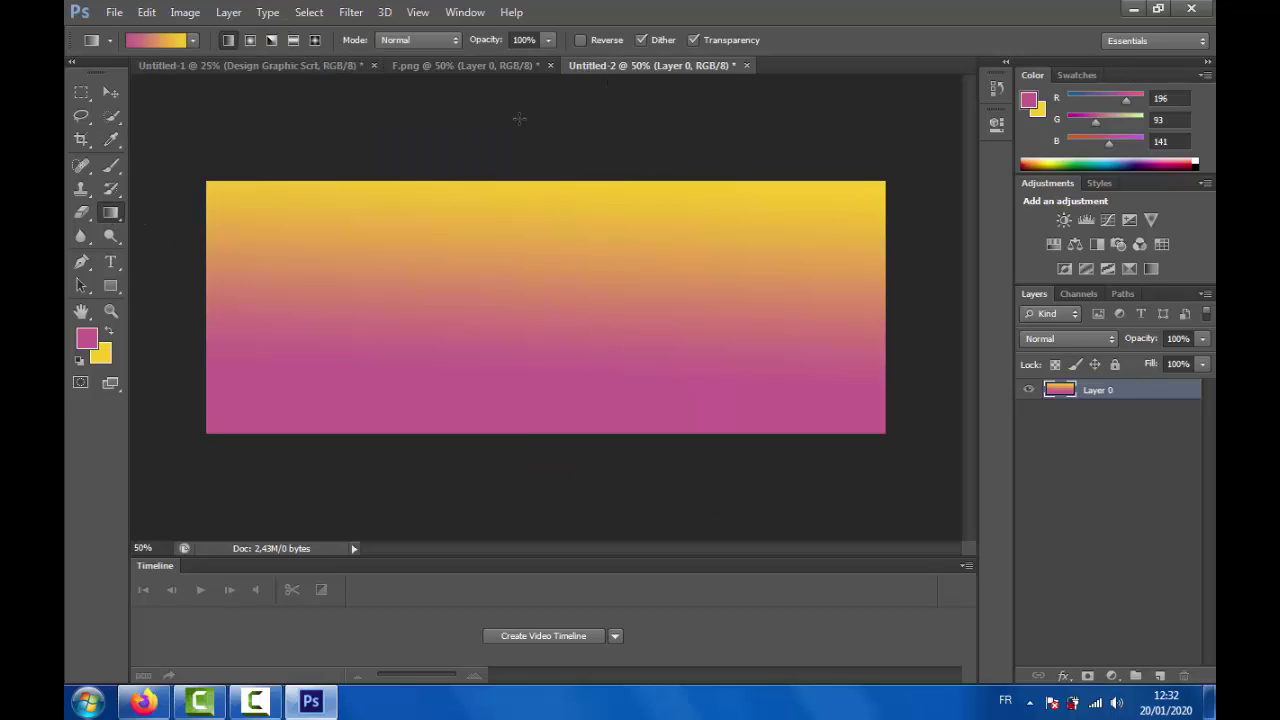
click(110, 93)
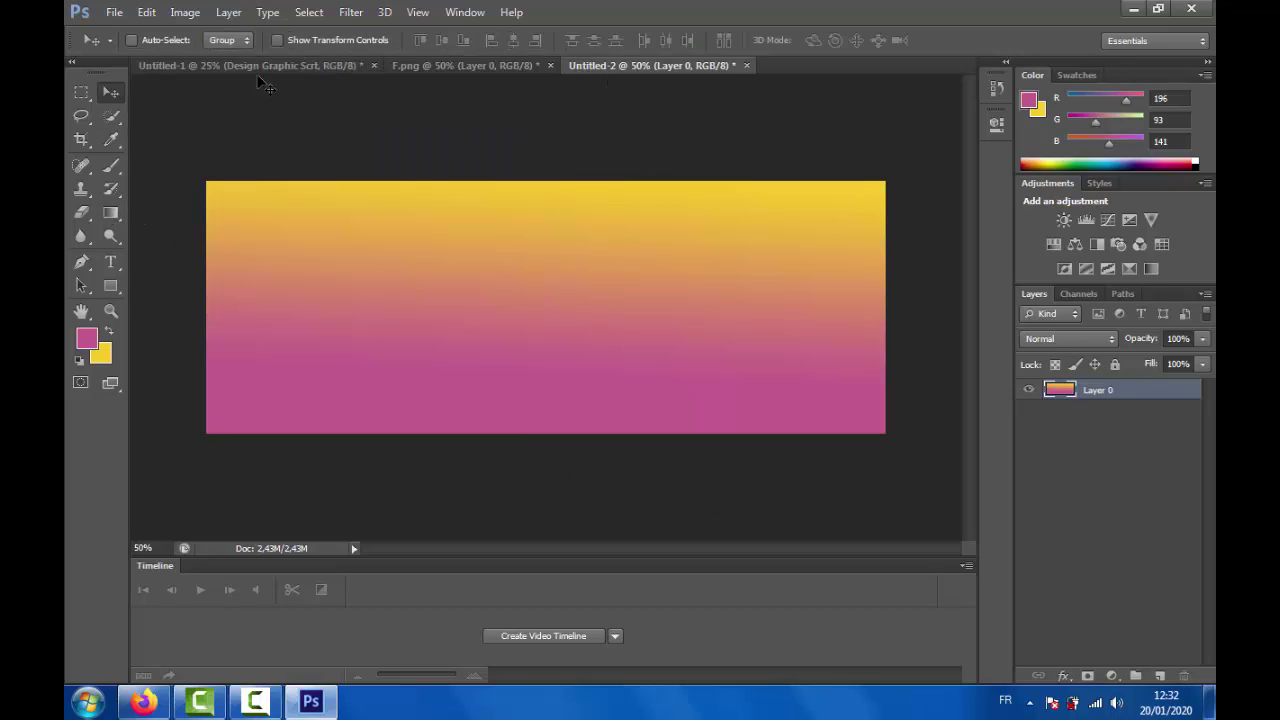
Copy the poster's Design Graphic Scrt text into the gradient banner document and recolour it near-white (RGB 252, 248, 250)
click(255, 66)
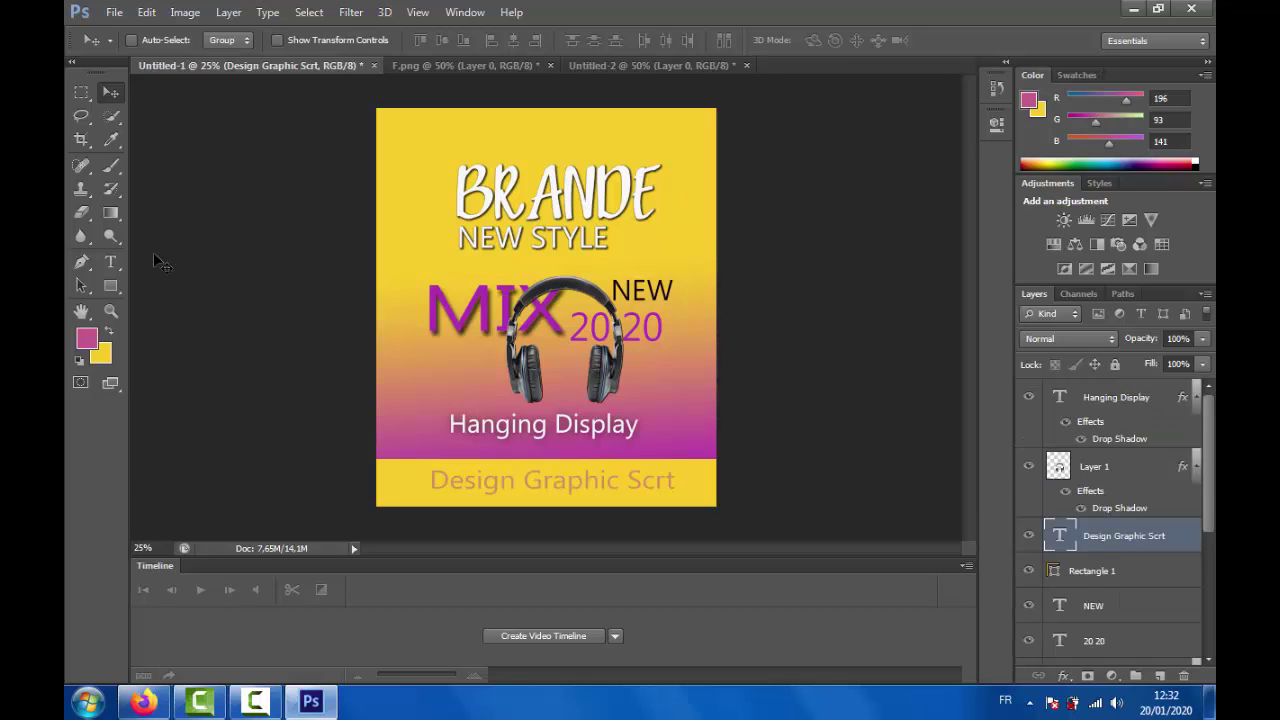
drag(503, 449, 486, 266)
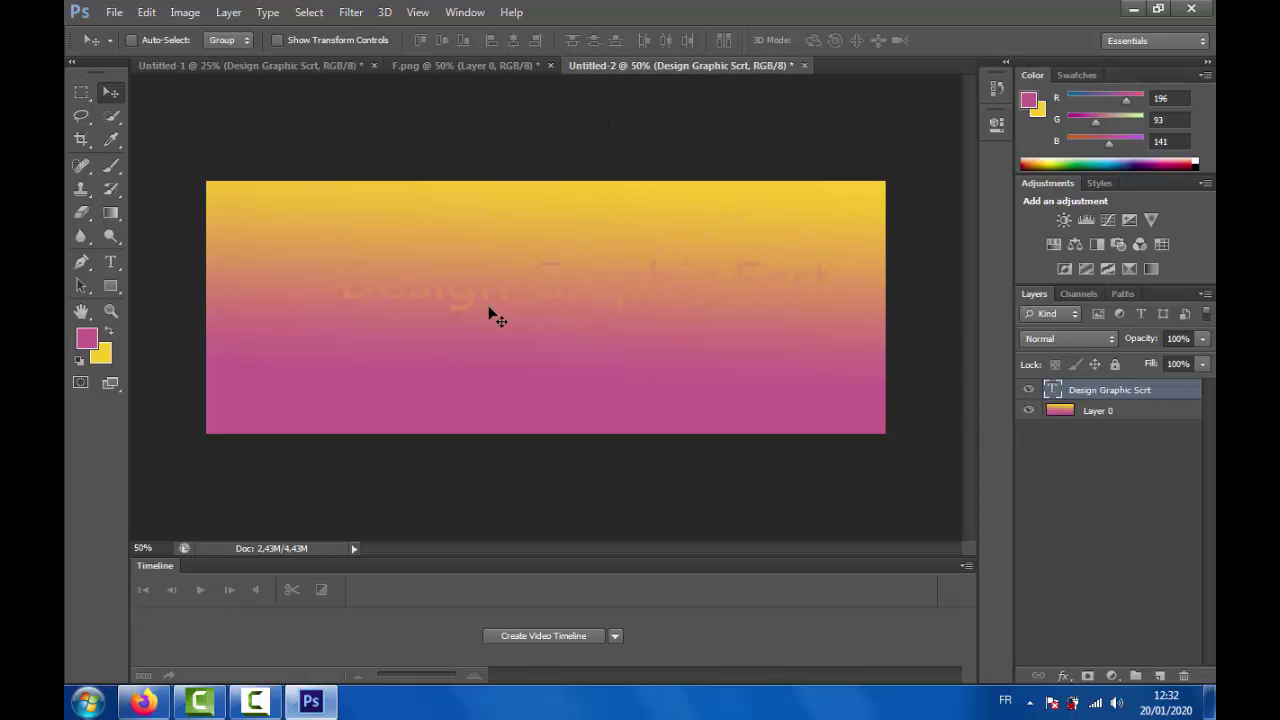
click(111, 262)
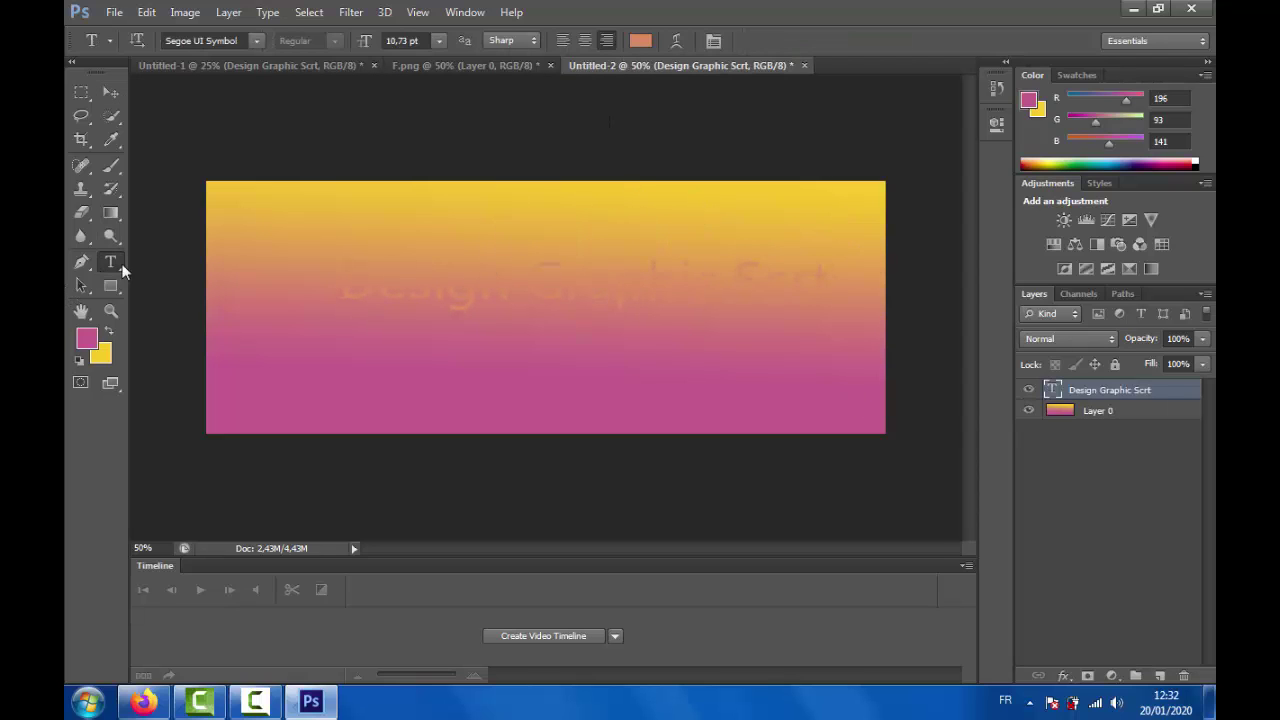
double_click(715, 284)
click(715, 284)
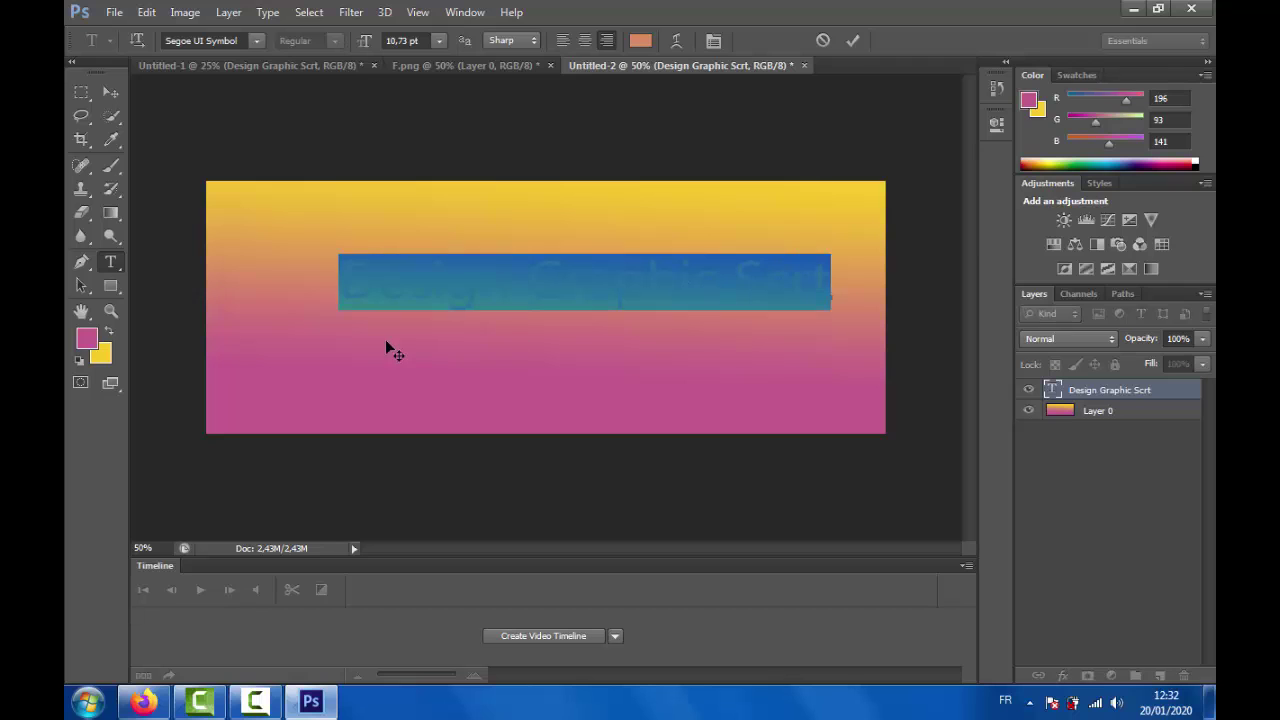
click(86, 338)
click(401, 174)
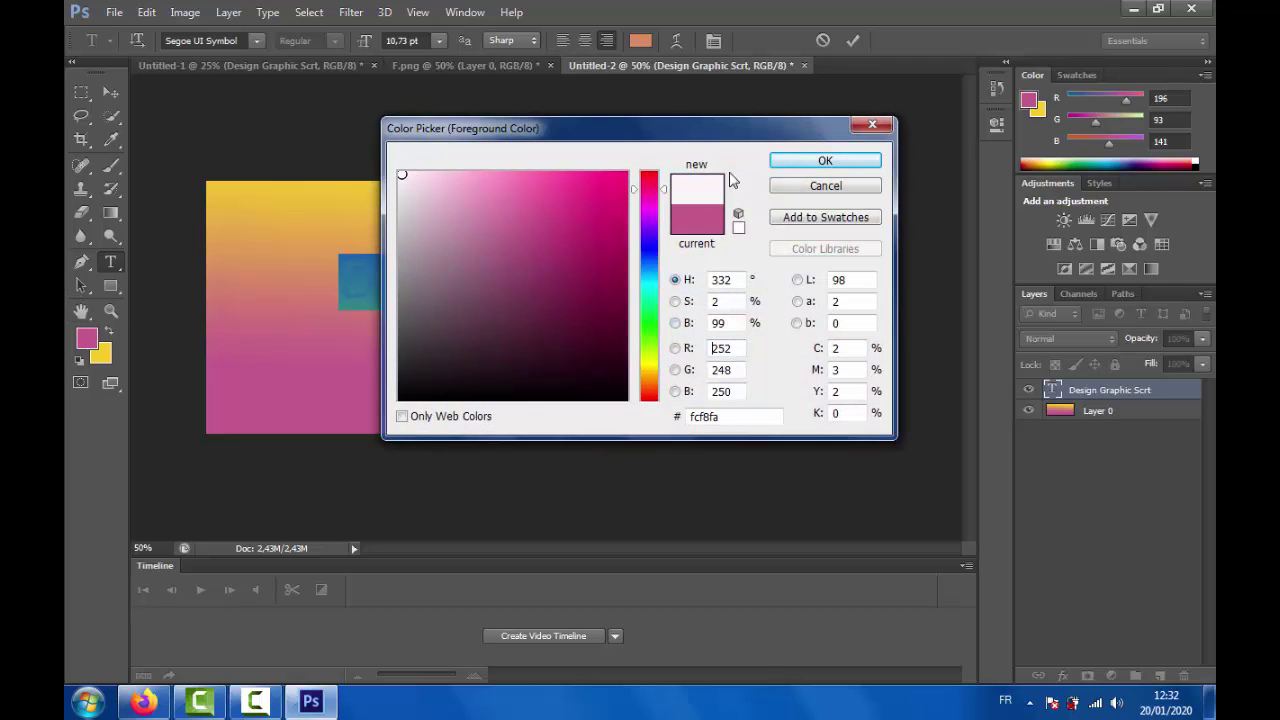
click(825, 161)
click(575, 258)
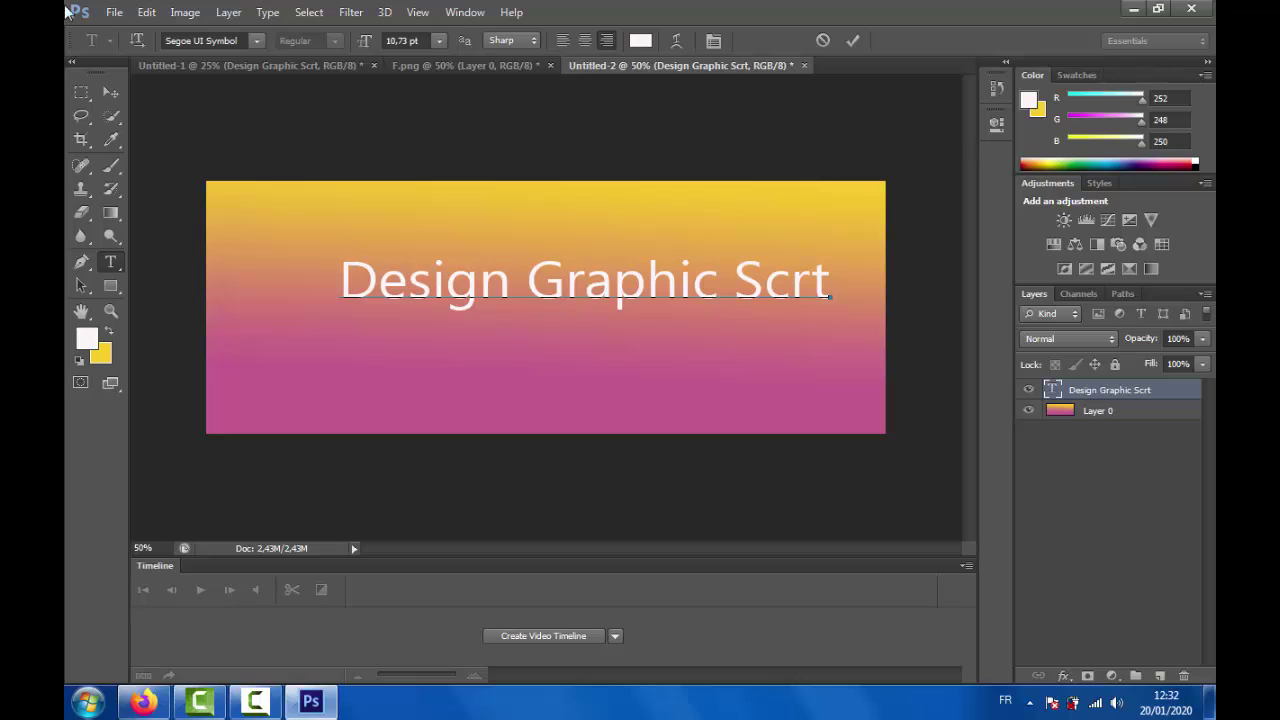
Scale down the banner's Design Graphic Scrt text and place it near the middle of the gradient
click(146, 12)
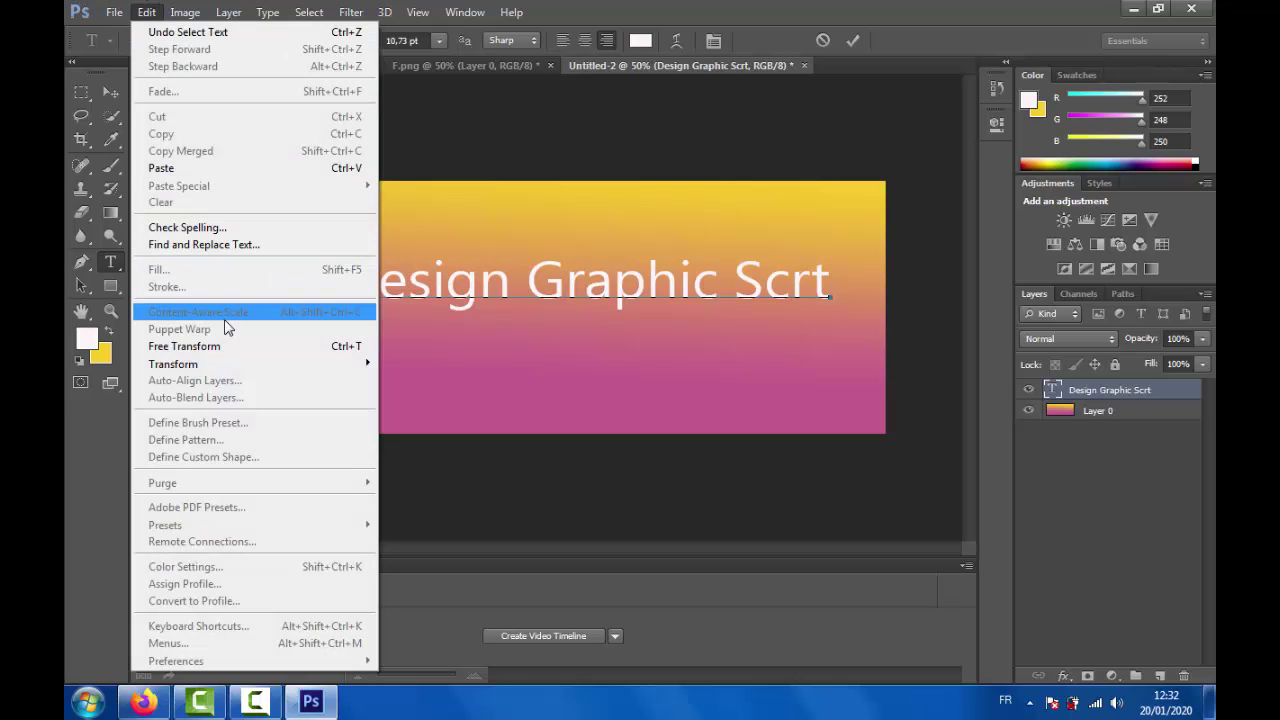
click(234, 346)
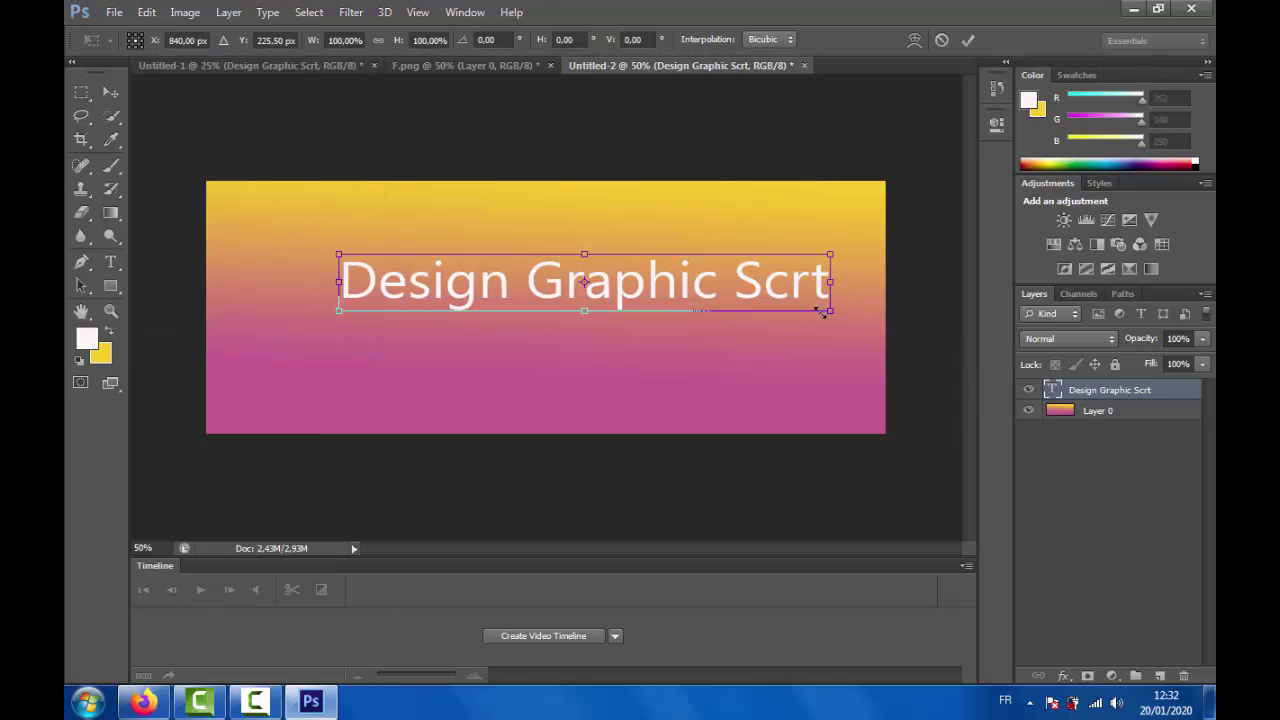
drag(820, 313, 741, 310)
Add a 9 pt near-white text line reading 2020 BRANDE STYLE in the lower part of the banner
key(t)
click(673, 410)
text(b)
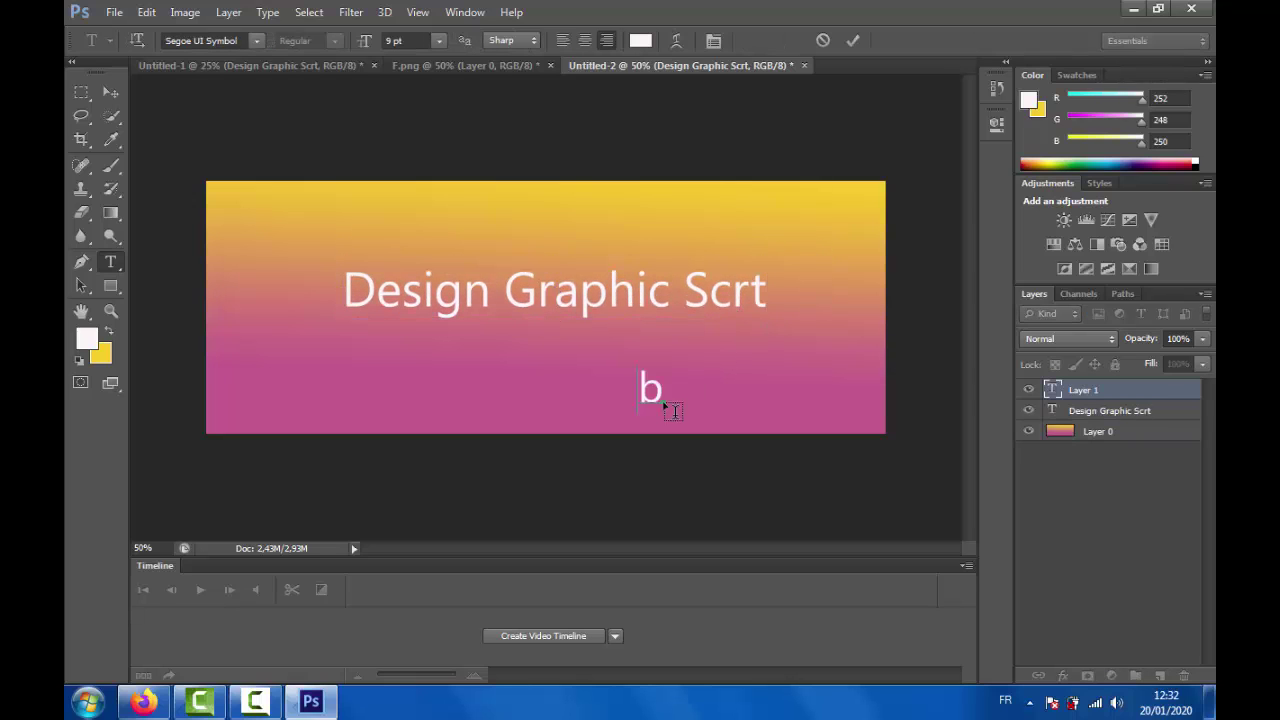
text(ra)
key(BackSpace)
key(BackSpace)
key(BackSpace)
text(BRANDE STYLE)
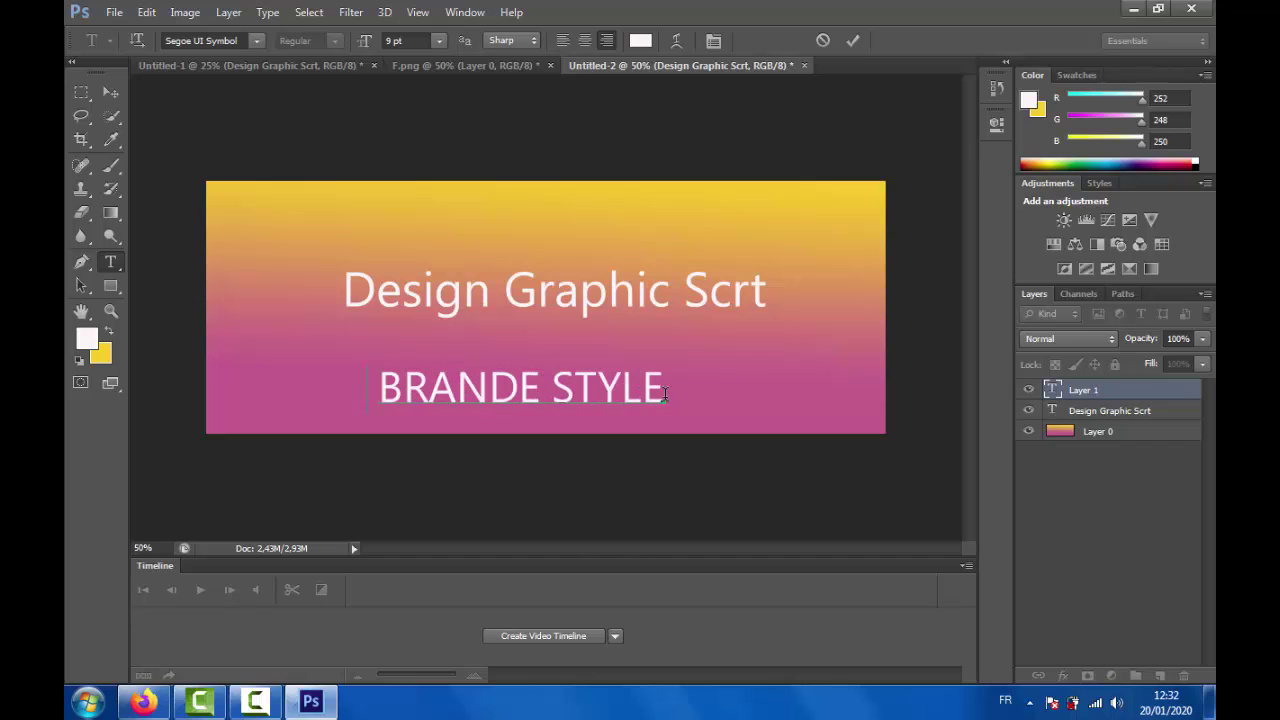
key(Home)
key(Left)
text(2020)
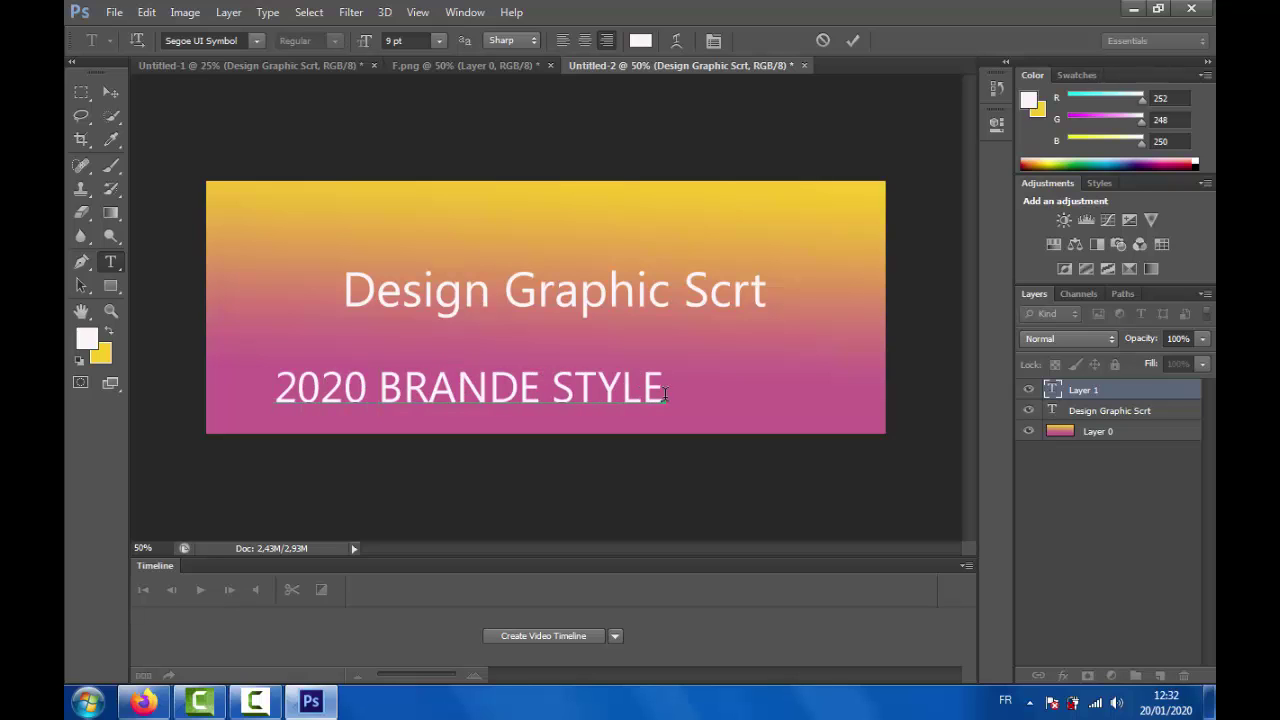
Move the 2020 BRANDE STYLE line directly below Design Graphic Scrt, then make it narrower and centre it under that line
click(108, 92)
drag(652, 384, 692, 380)
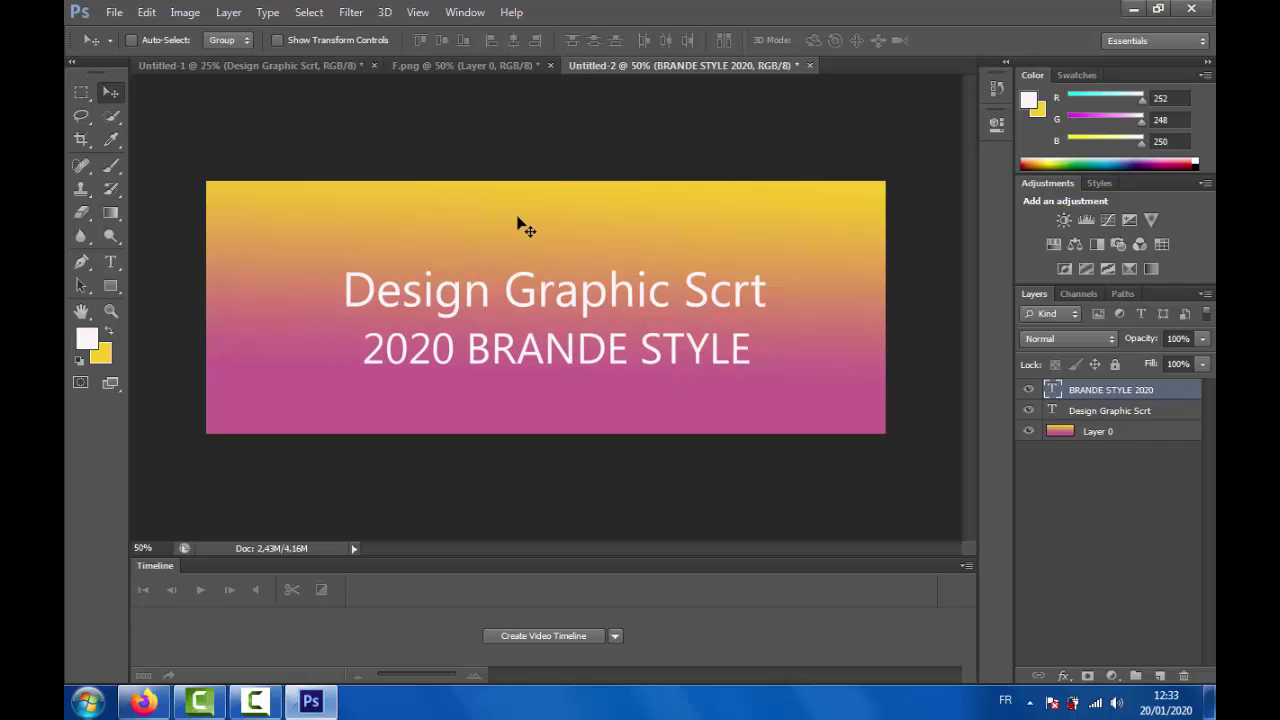
click(146, 12)
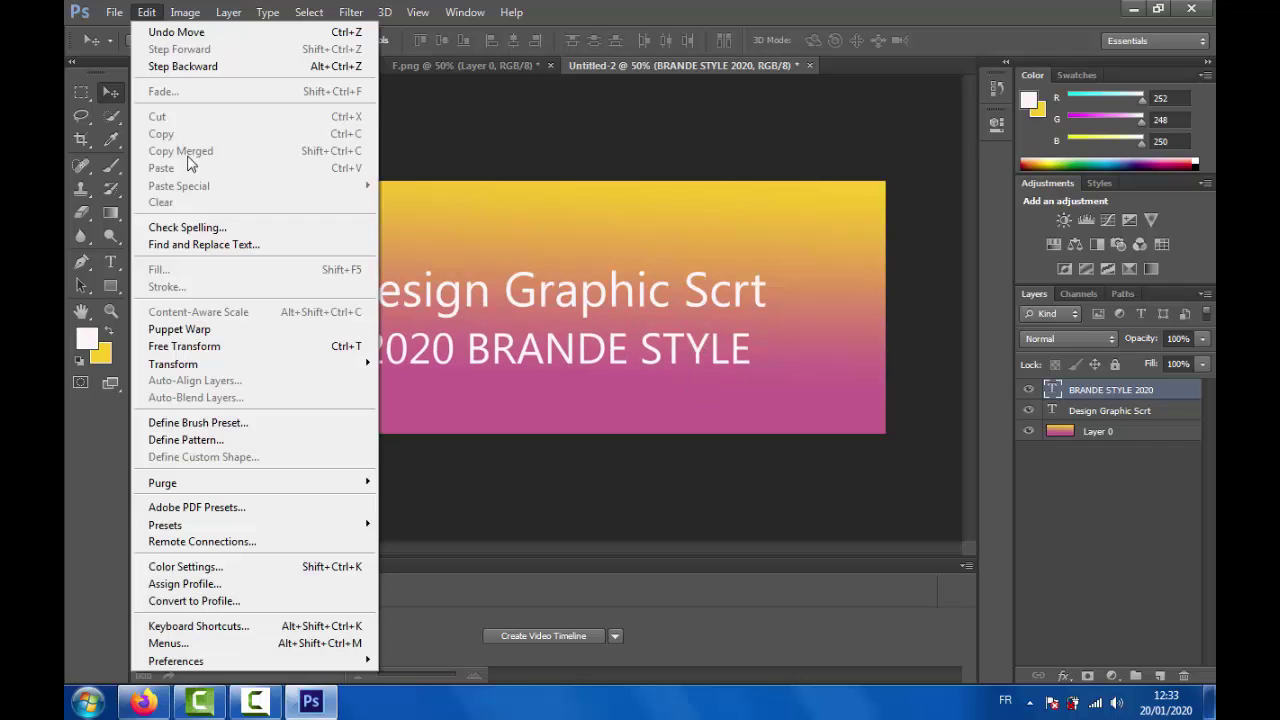
click(334, 346)
drag(750, 374, 695, 378)
drag(636, 333, 663, 325)
key(Return)
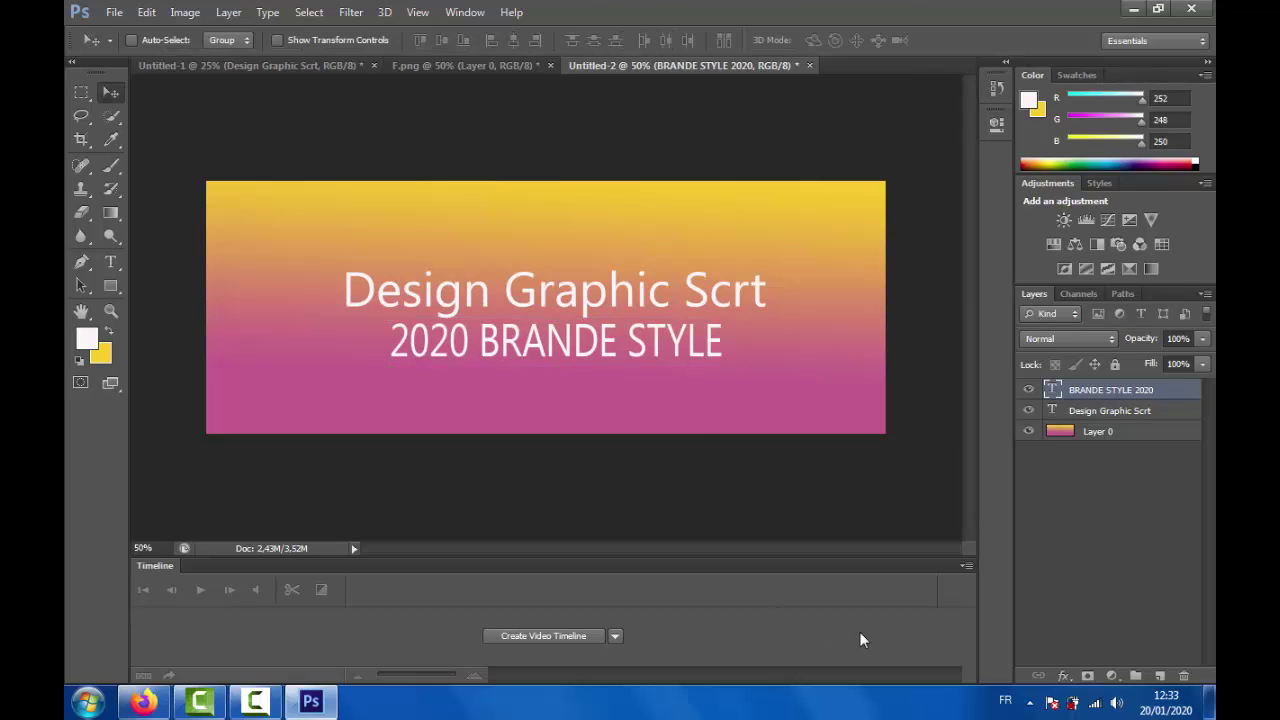
Add a Multiply drop shadow to 2020 BRANDE STYLE with 75% opacity, 5 px distance and 21 px size
click(1063, 676)
click(1062, 670)
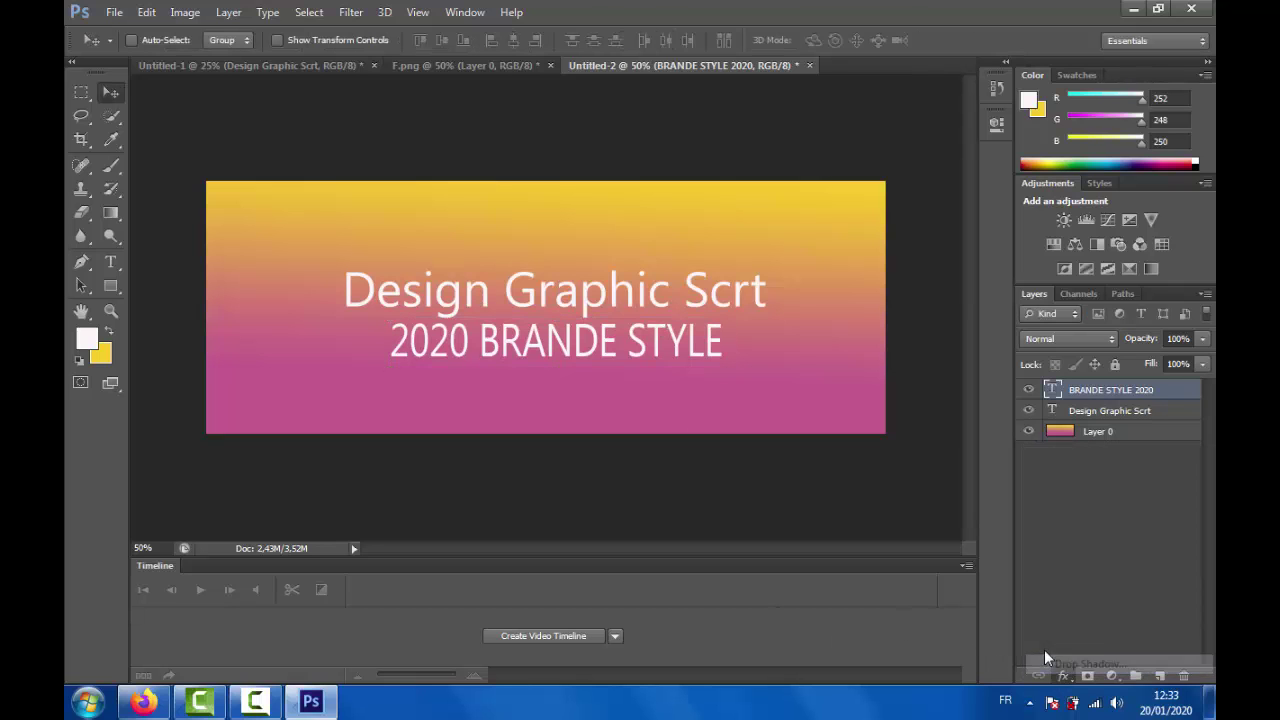
click(922, 421)
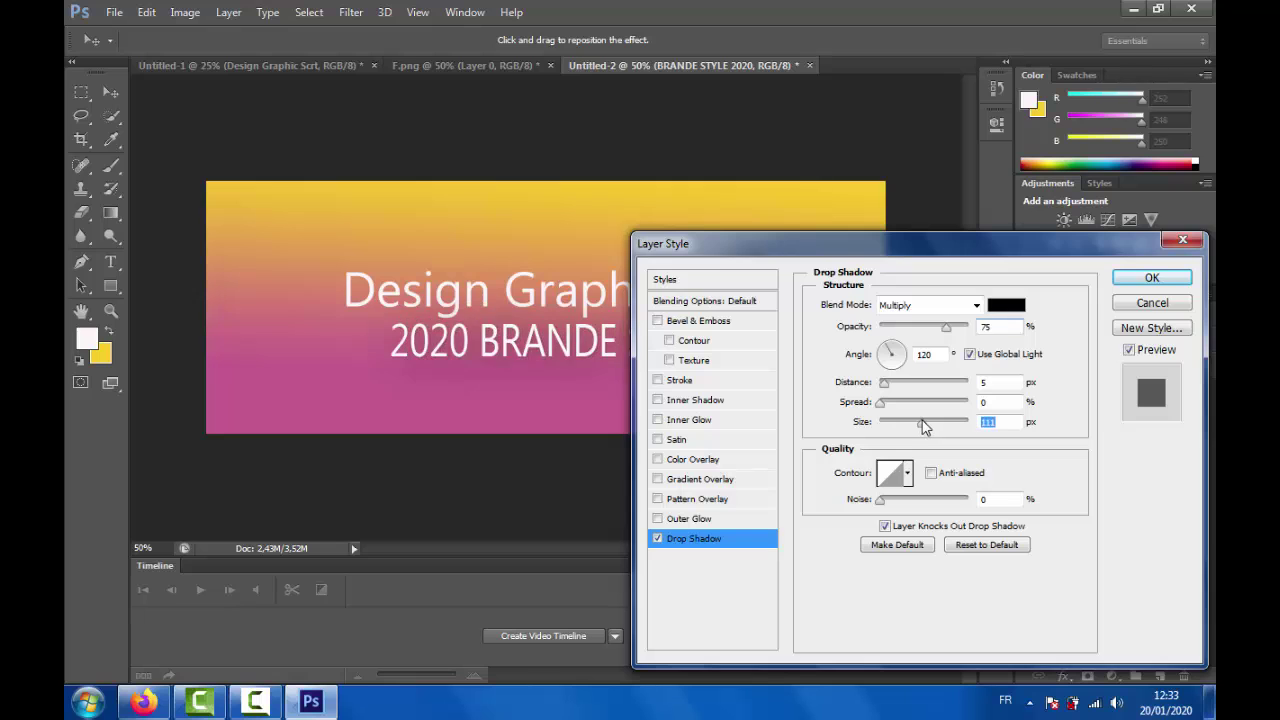
mouse_move(920, 421)
mouse_down()
mouse_move(881, 421)
mouse_move(895, 424)
mouse_up()
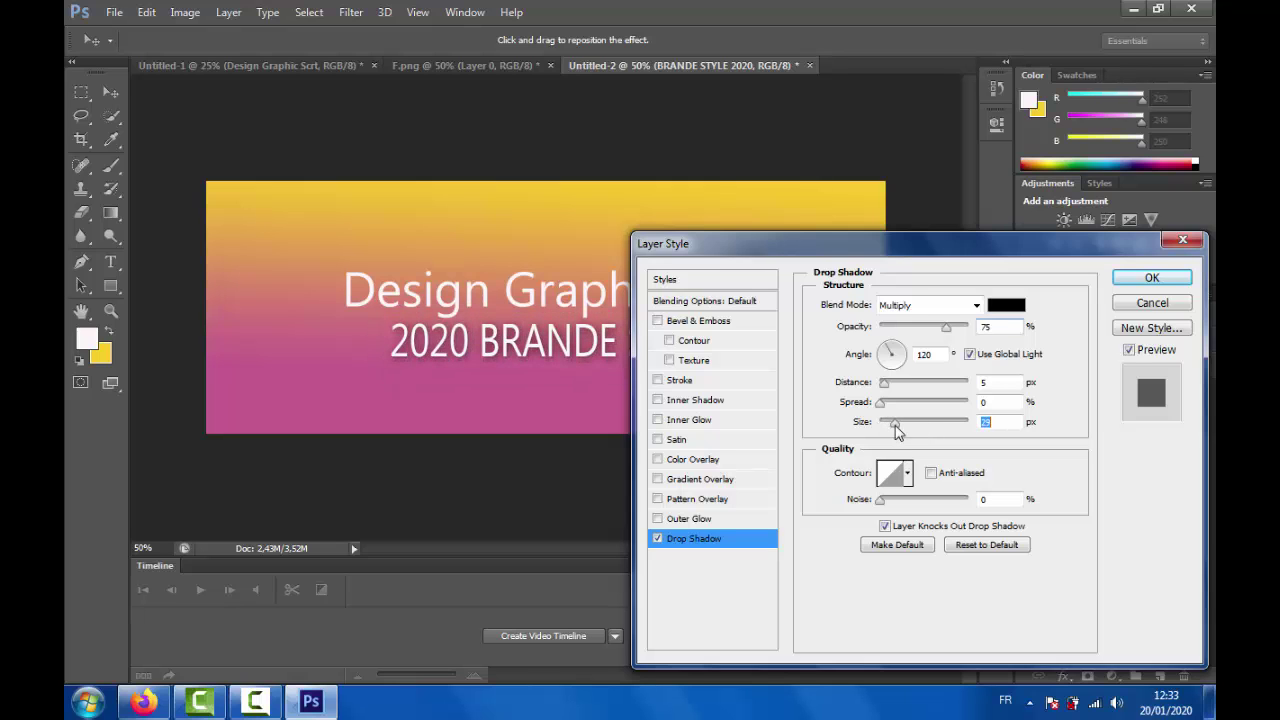
click(1118, 280)
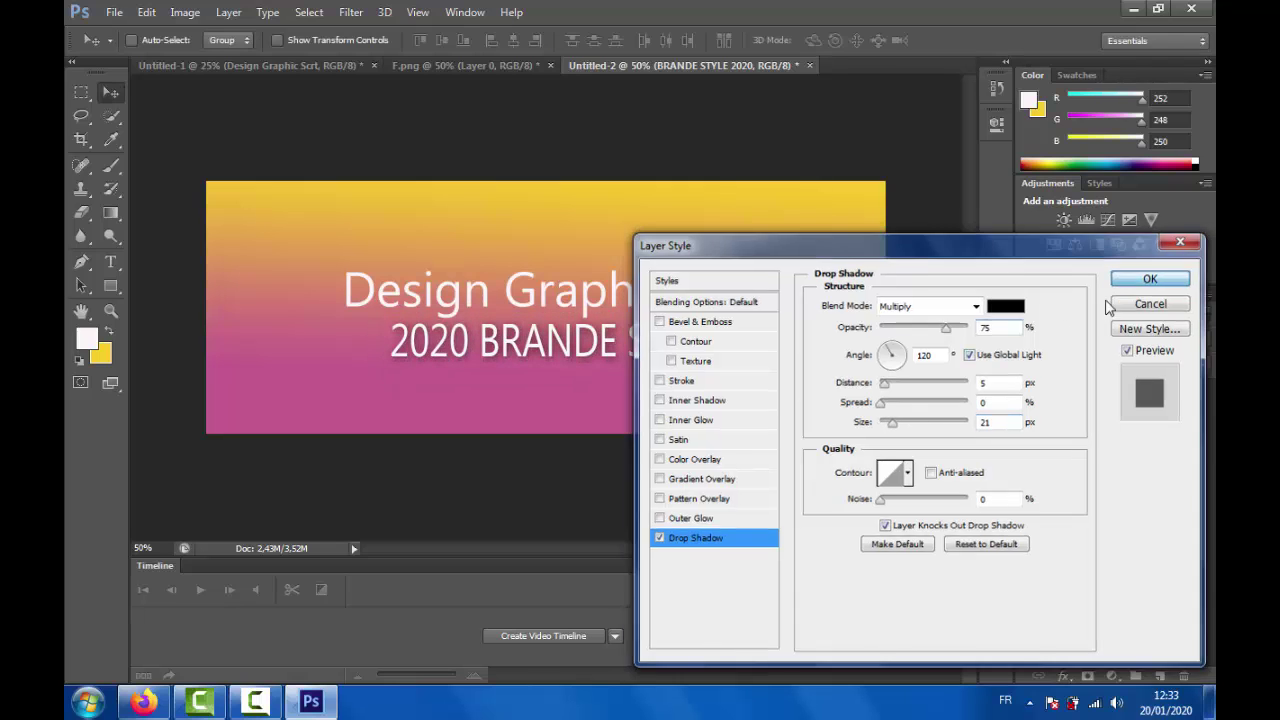
Change the font of the 2020 BRANDE STYLE text to Shruti Regular
click(111, 262)
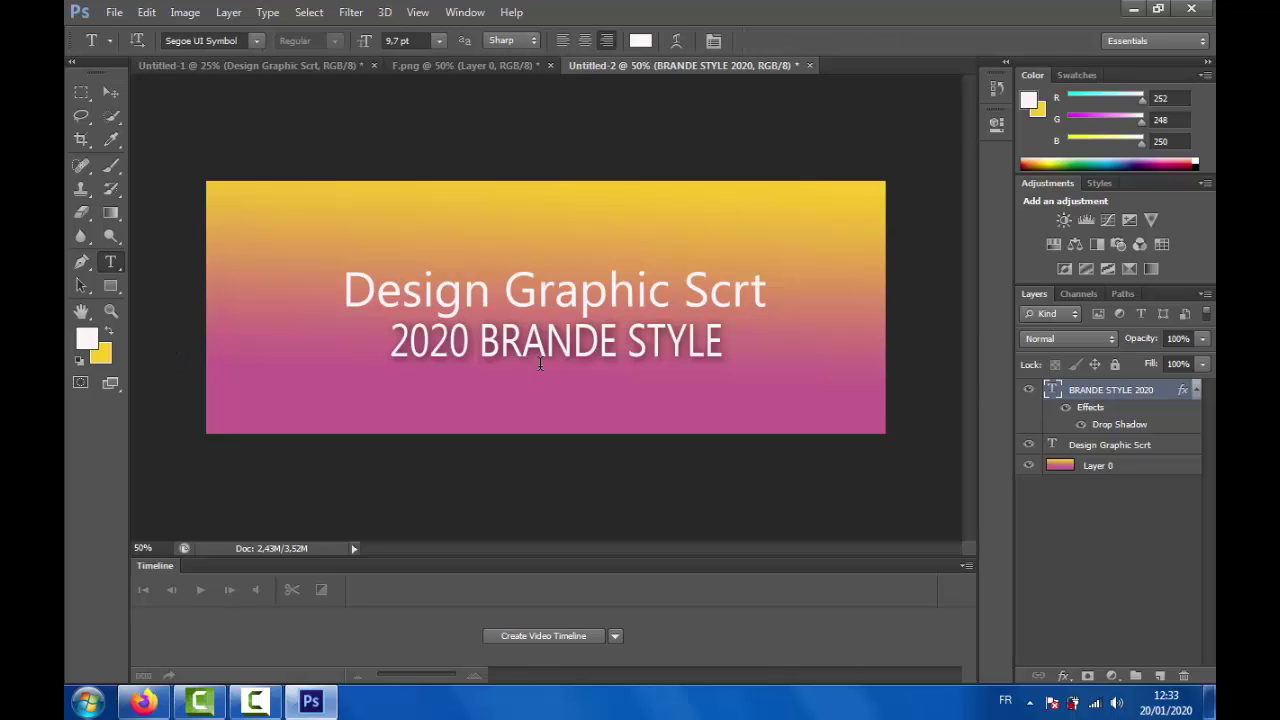
triple_click(540, 345)
click(198, 41)
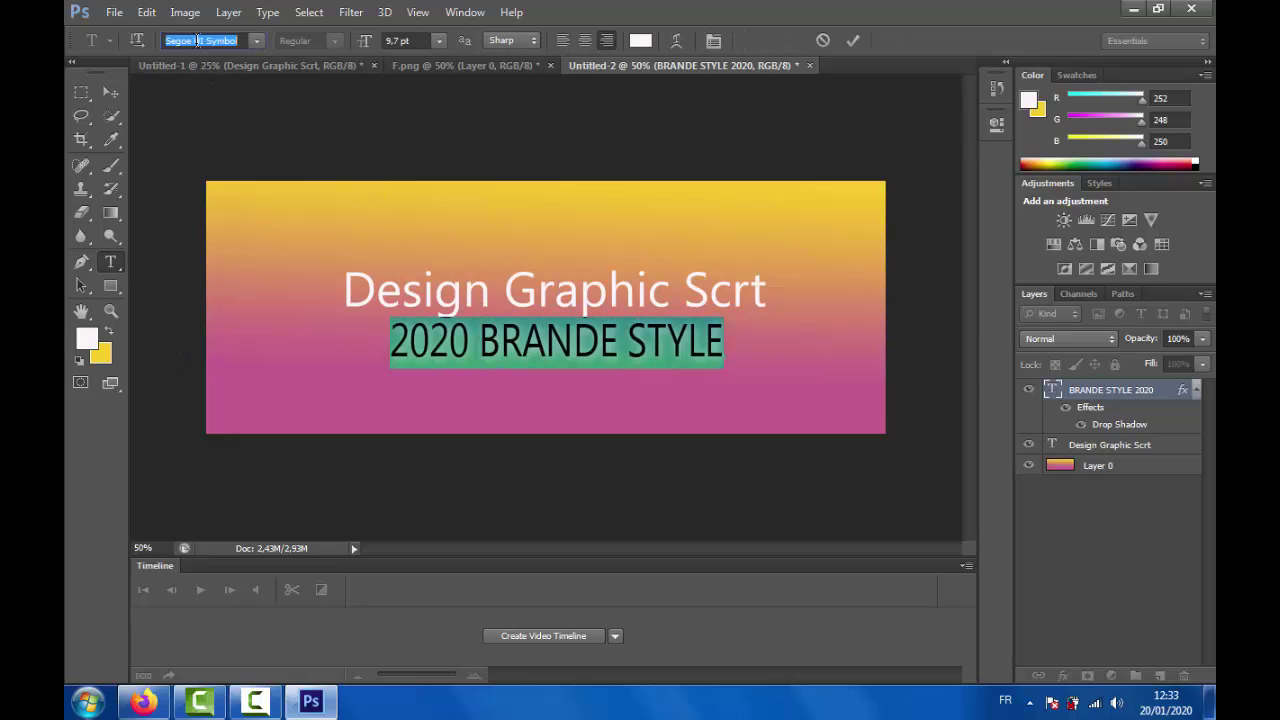
key(Down)
key(Down)
key(Down)
key(Down)
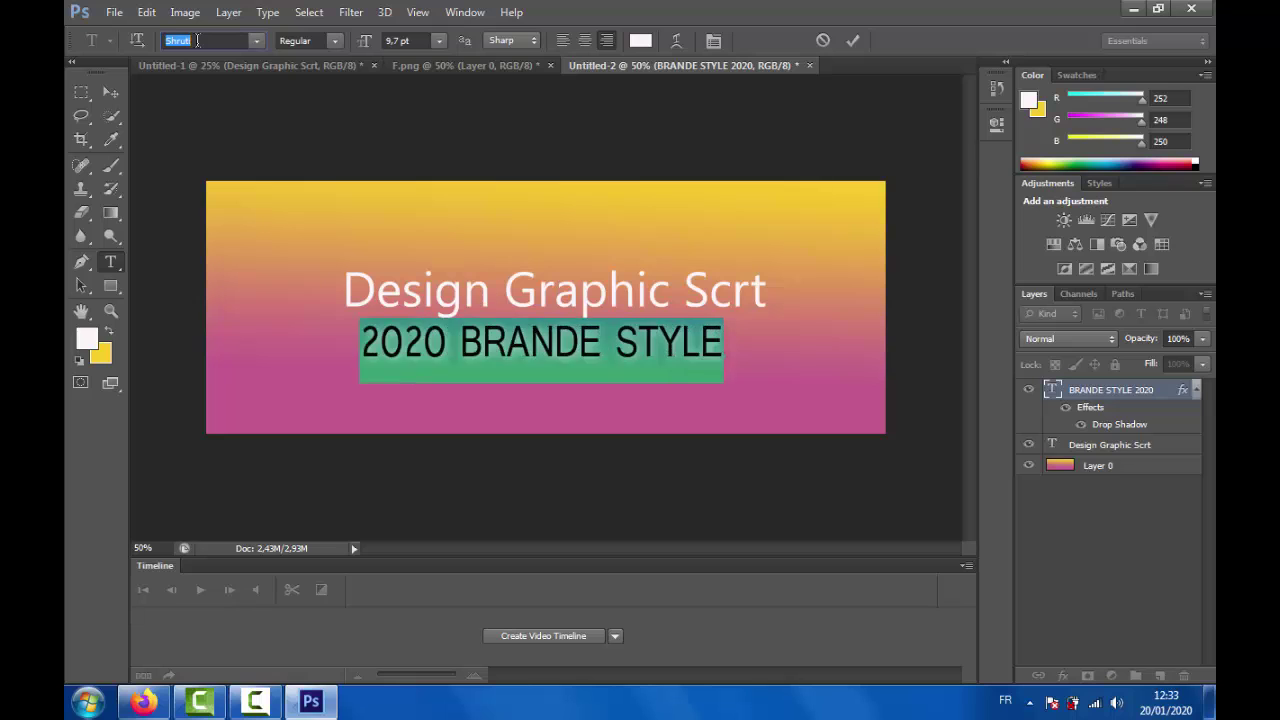
key(Down)
key(Down)
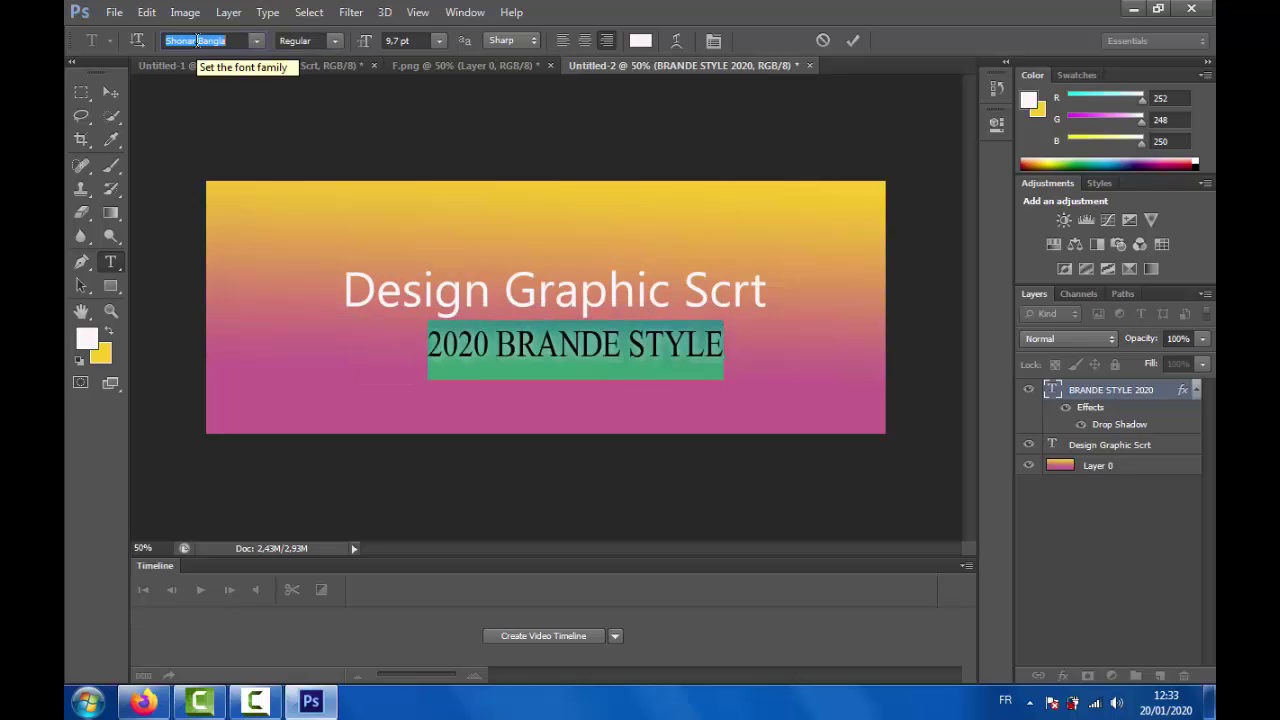
key(Down)
Nudge the 2020 BRANDE STYLE text slightly to the right beneath Design Graphic Scrt
click(110, 92)
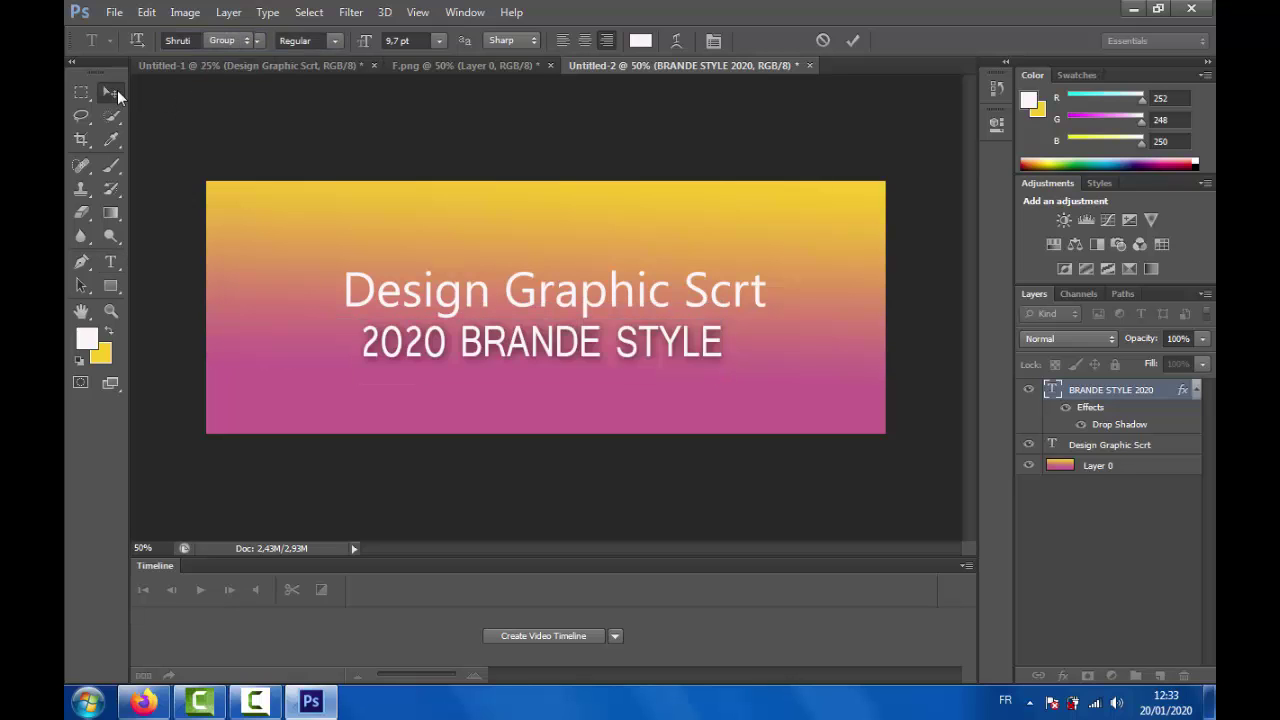
key(Right)
key(Right)
key(Right)
key(Right)
key(Right)
key(Right)
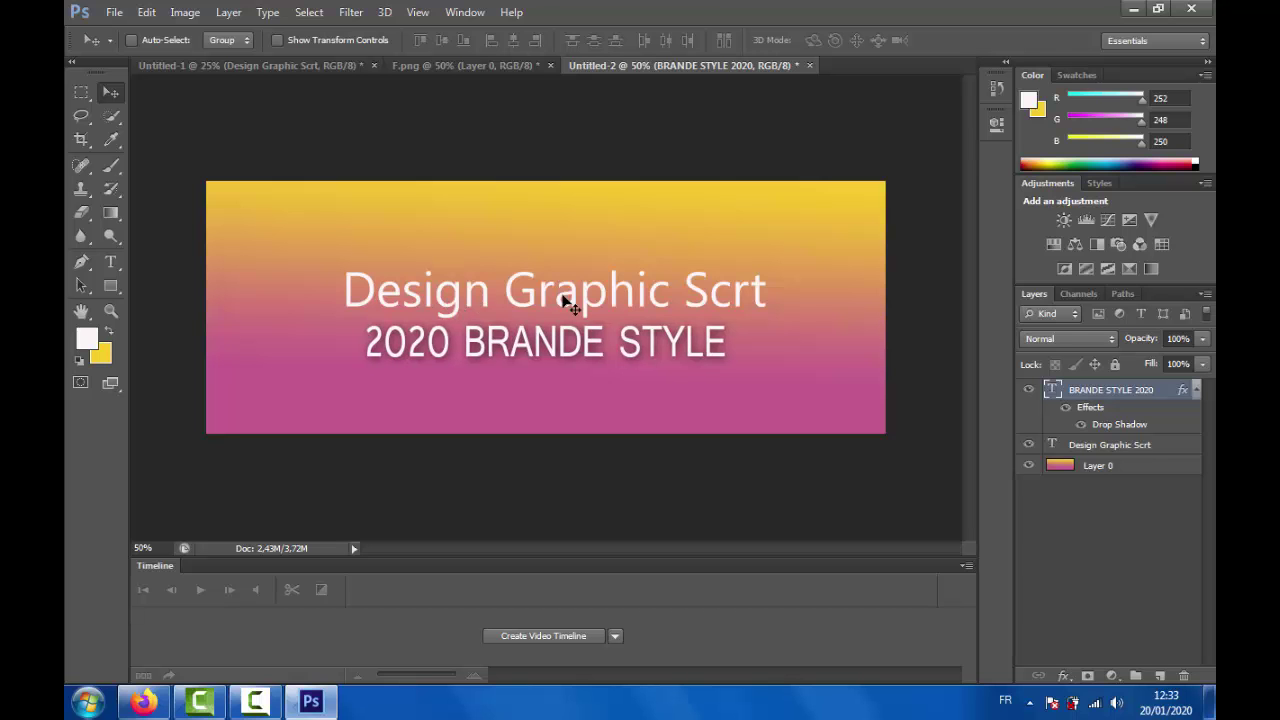